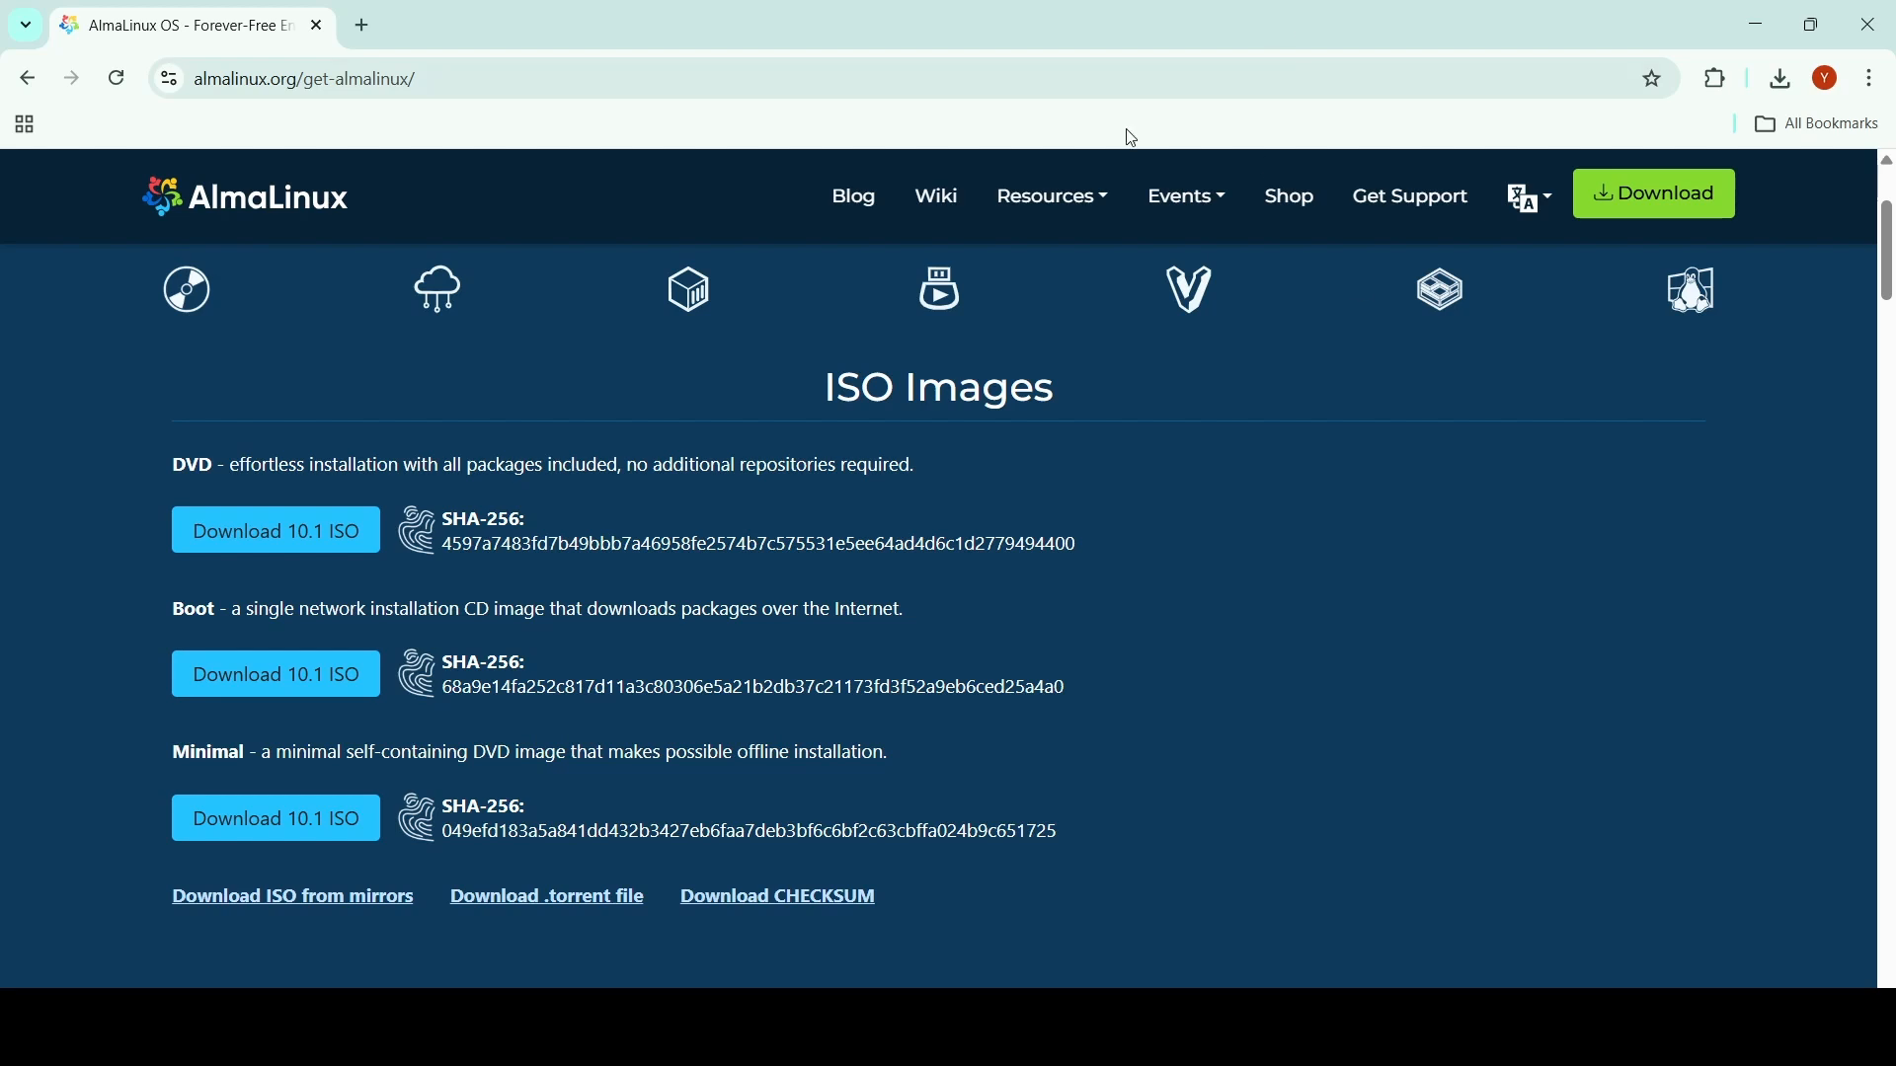
- Highlight the DVD full-installation ISO description on the AlmaLinux download page
{"action": "left_click", "coordinate": [415, 77]}
{"action": "left_click", "coordinate": [353, 77]}
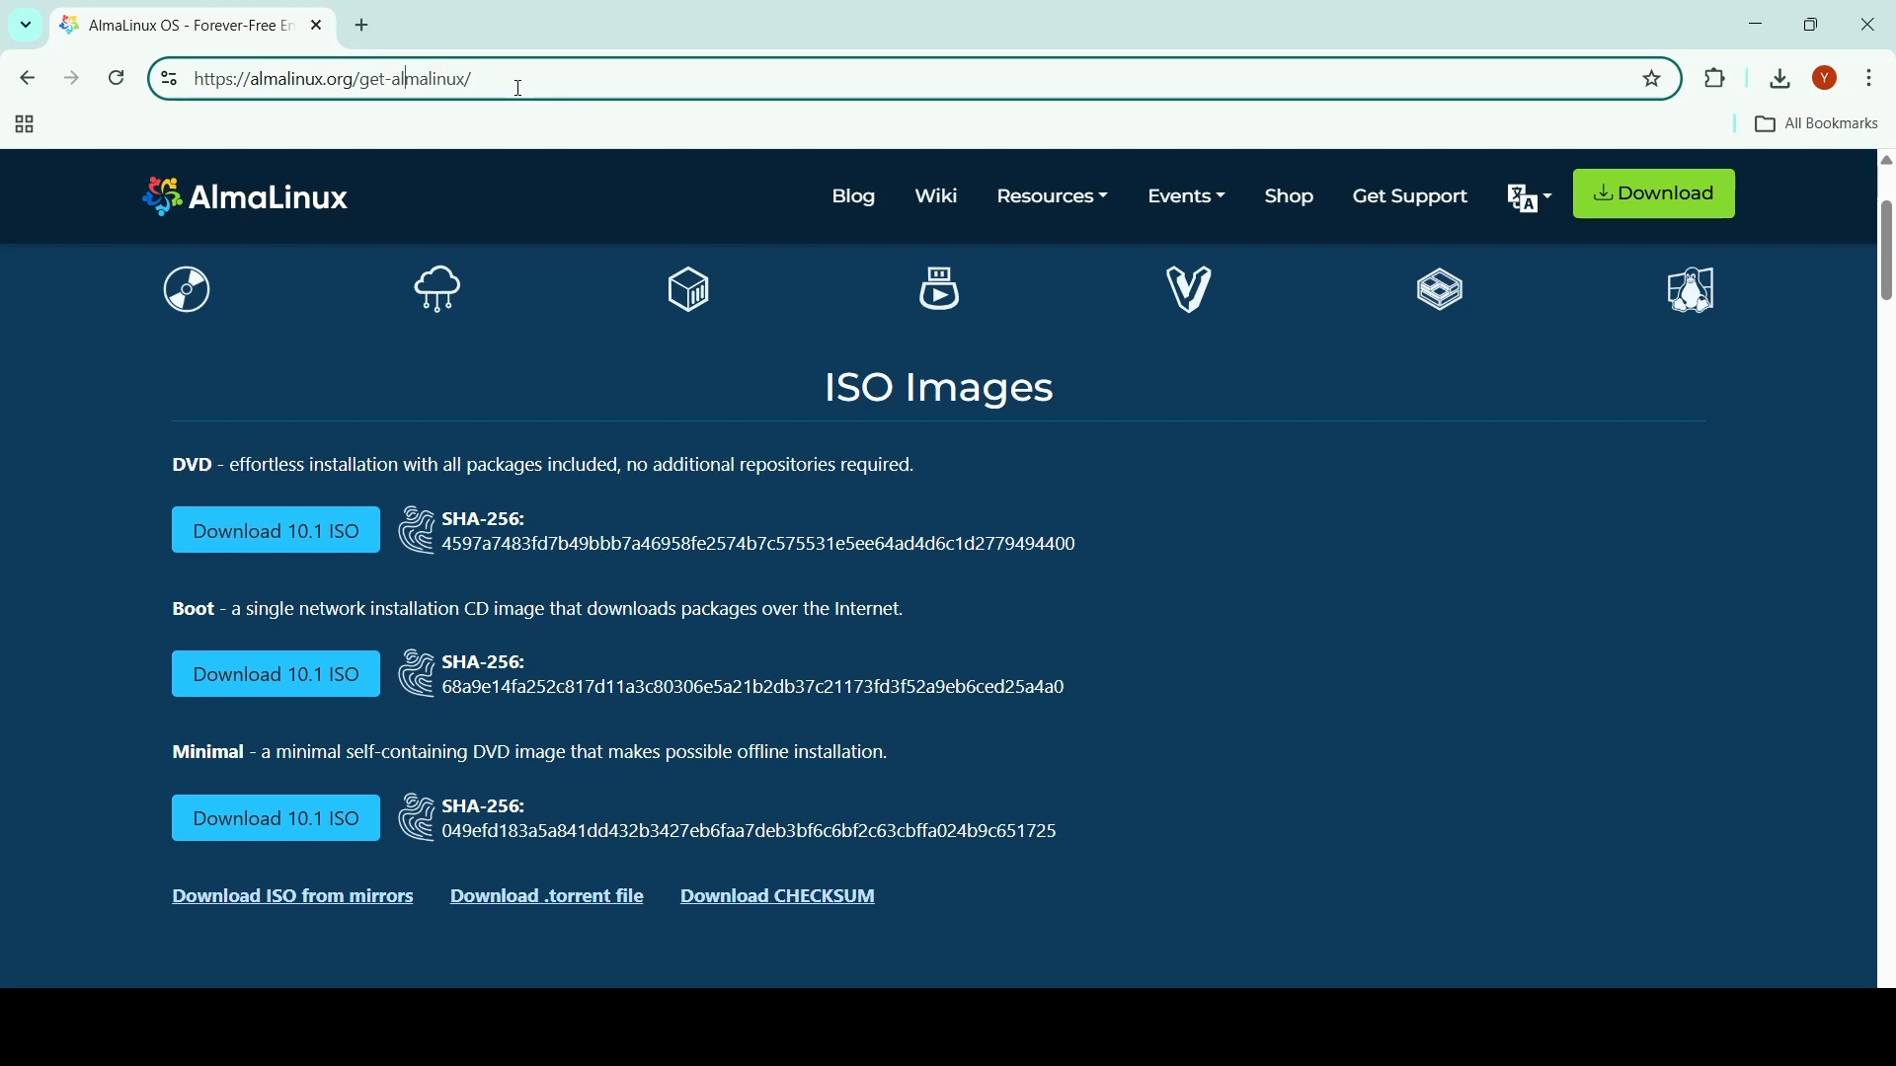
{"action": "scroll", "coordinate": [987, 527], "scroll_direction": "up", "scroll_amount": 2}
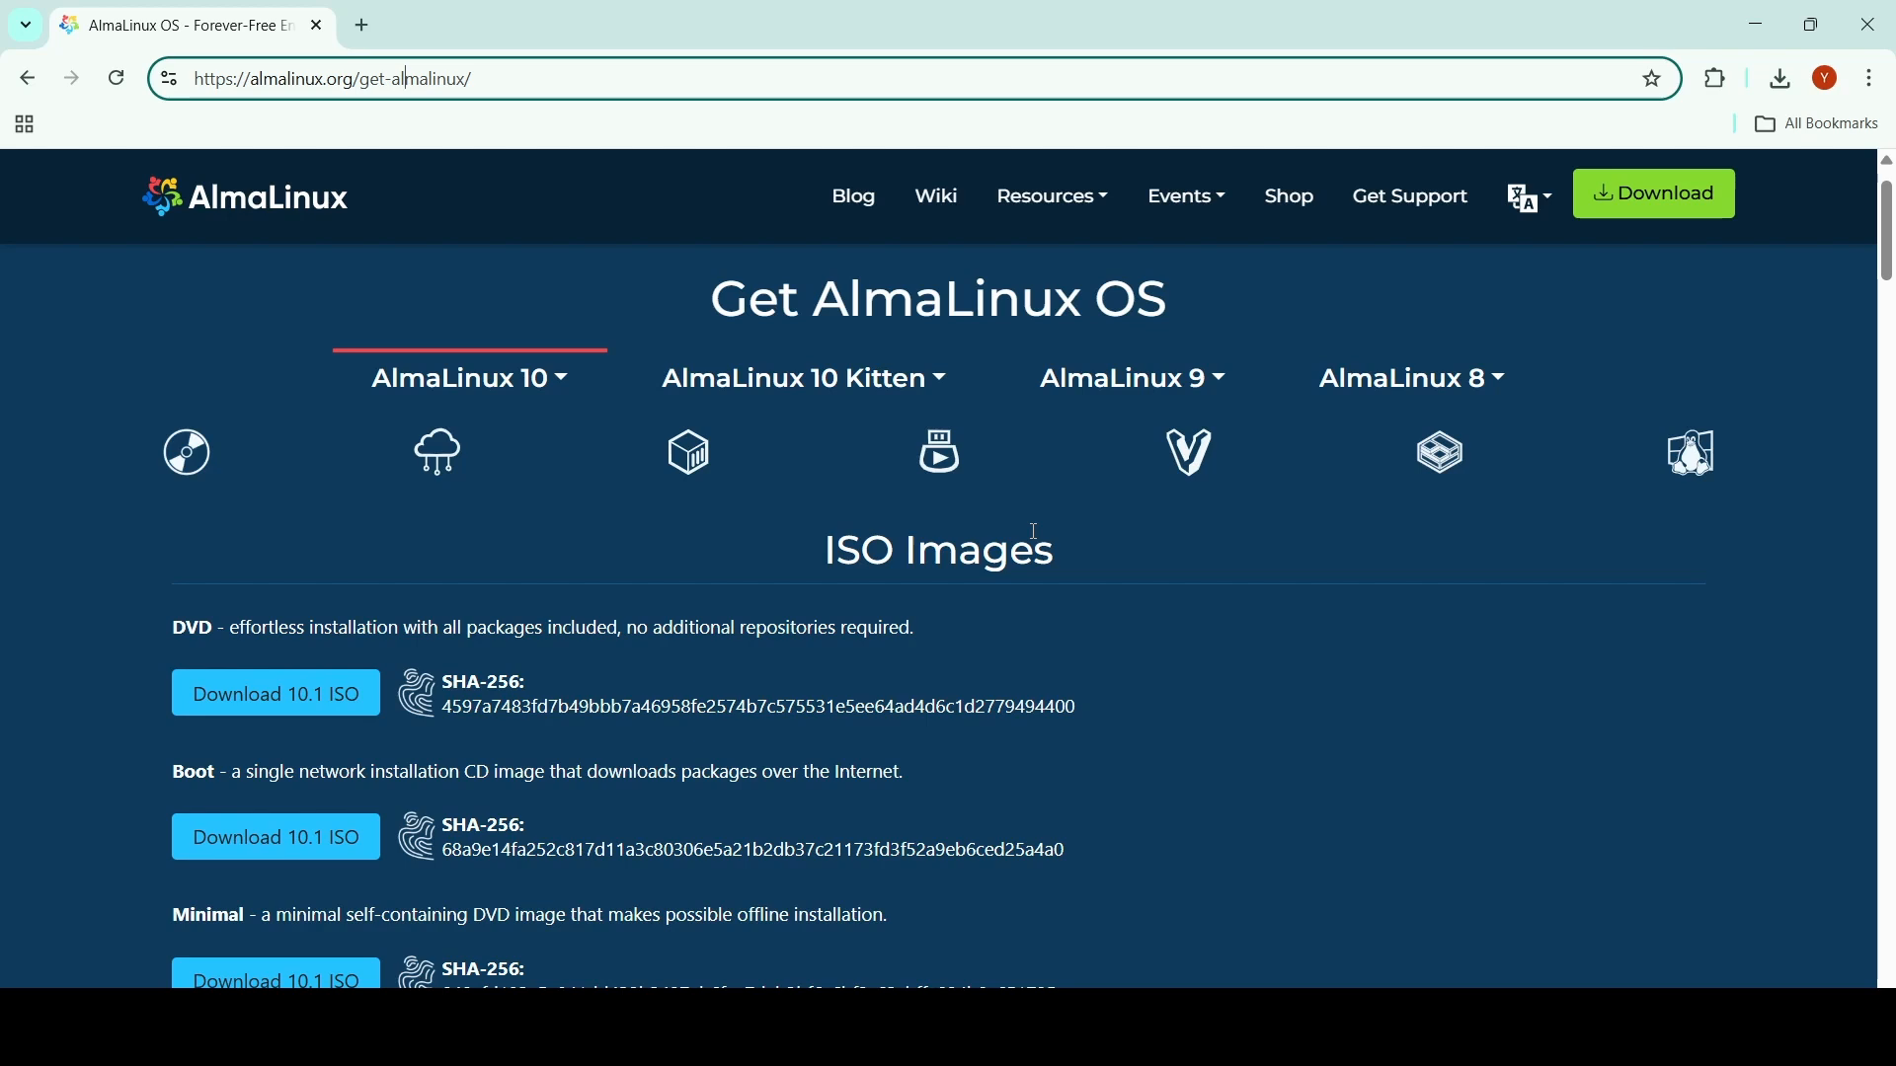
{"action": "scroll", "coordinate": [1035, 532], "scroll_direction": "down", "scroll_amount": 1}
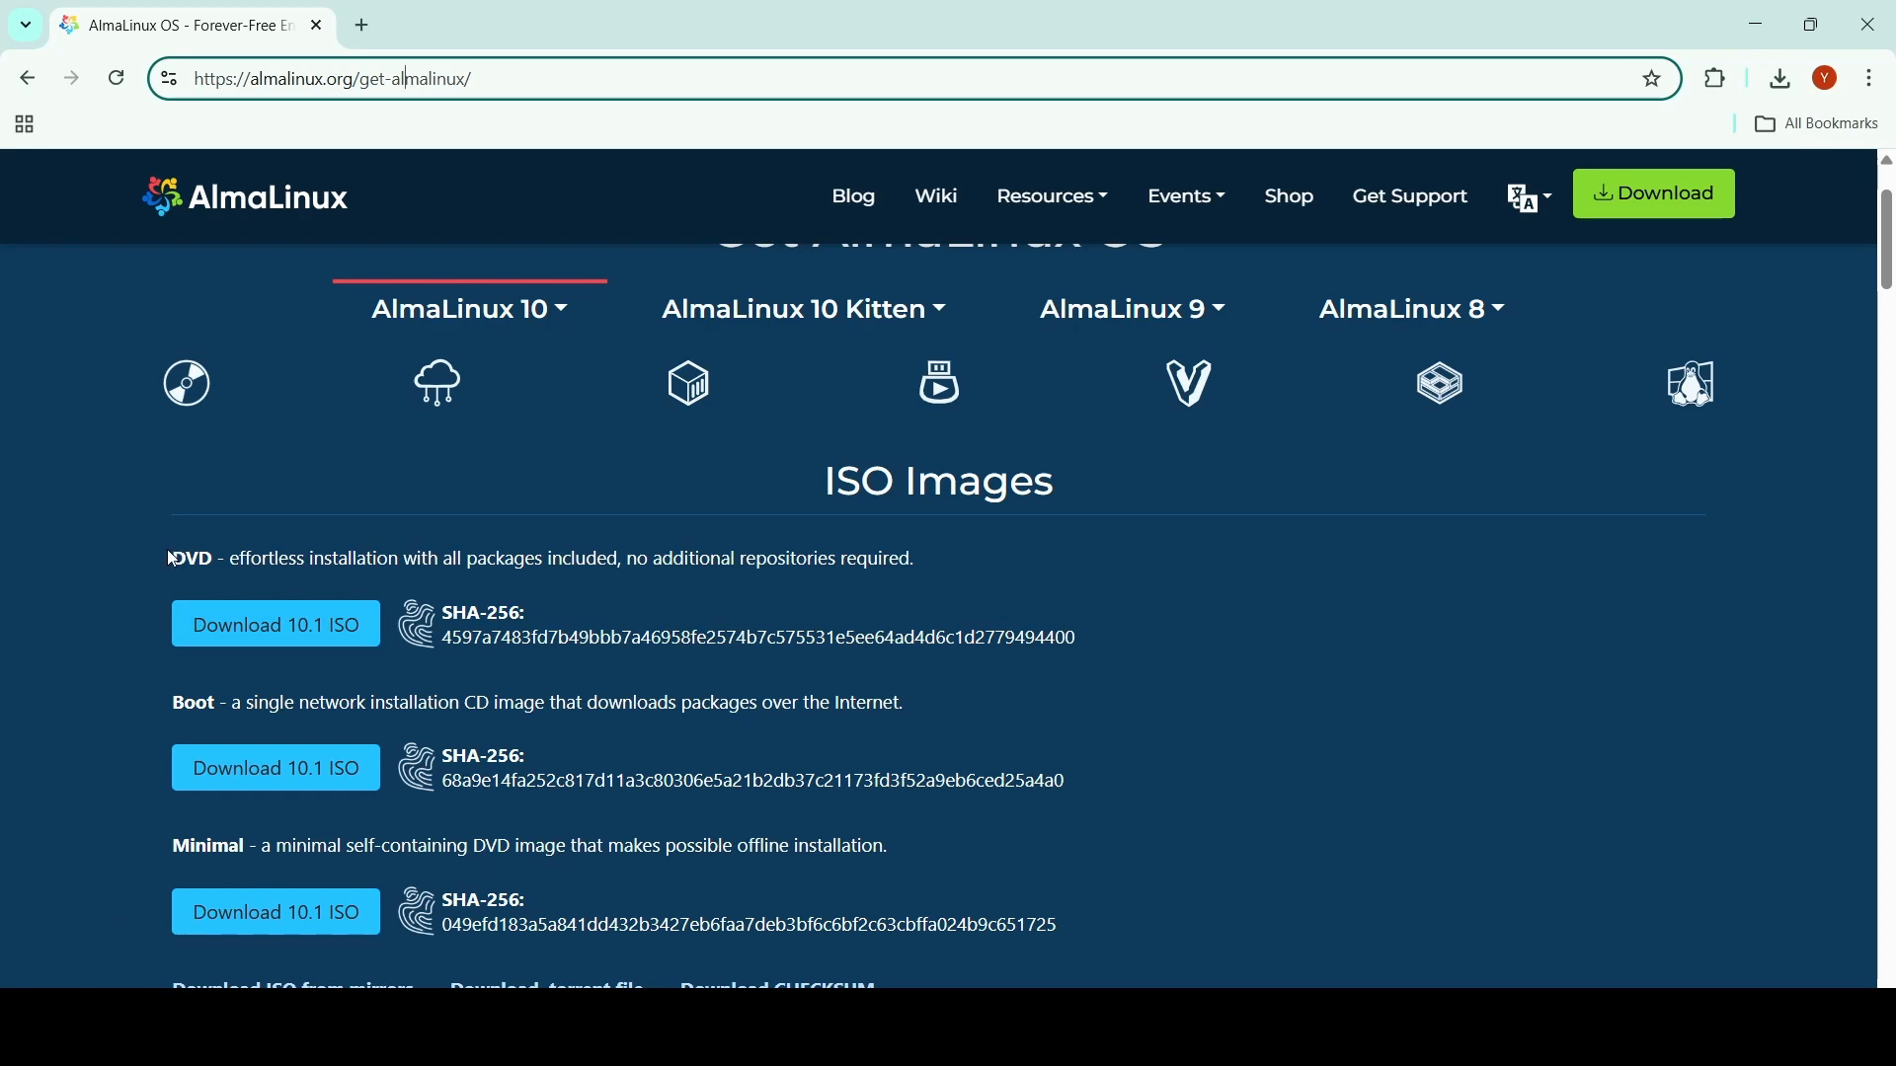
{"action": "left_click_drag", "start_coordinate": [169, 559], "coordinate": [928, 568]}
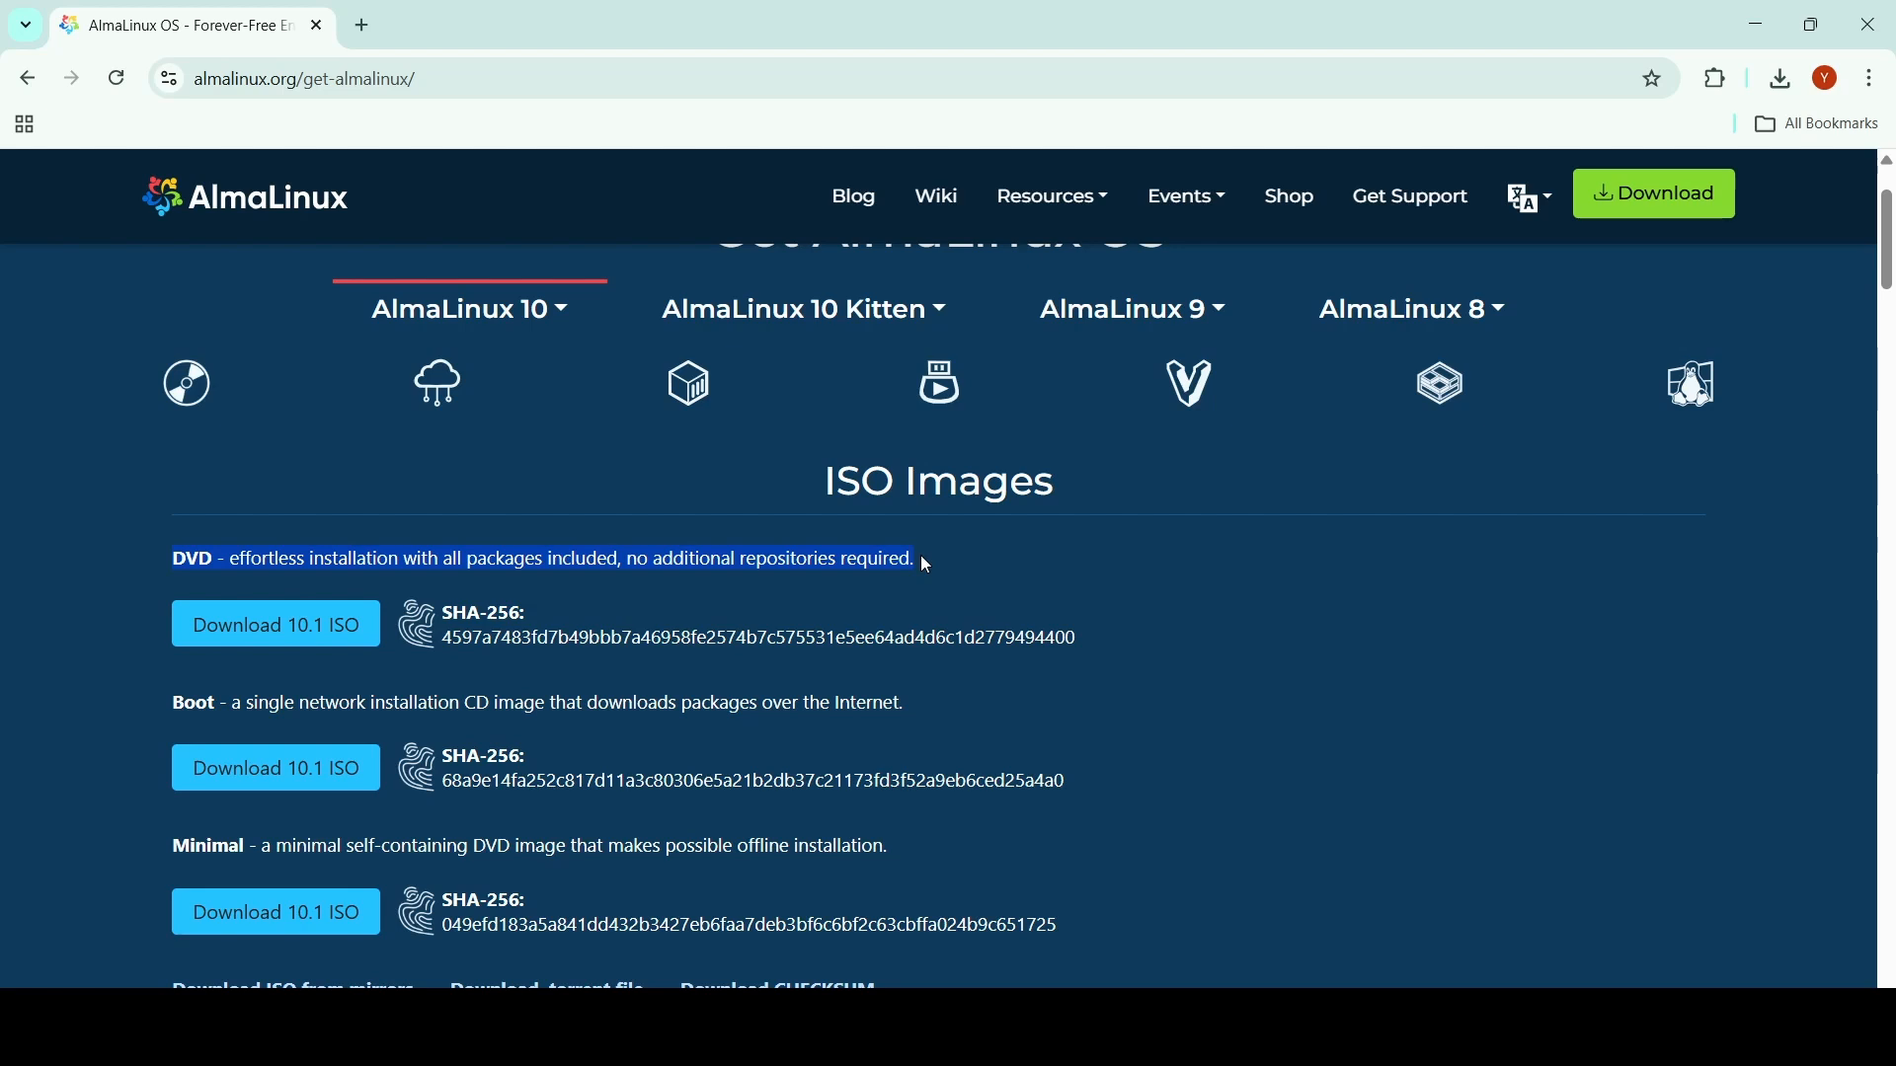
{"action": "left_click_drag", "start_coordinate": [916, 854], "coordinate": [861, 844]}
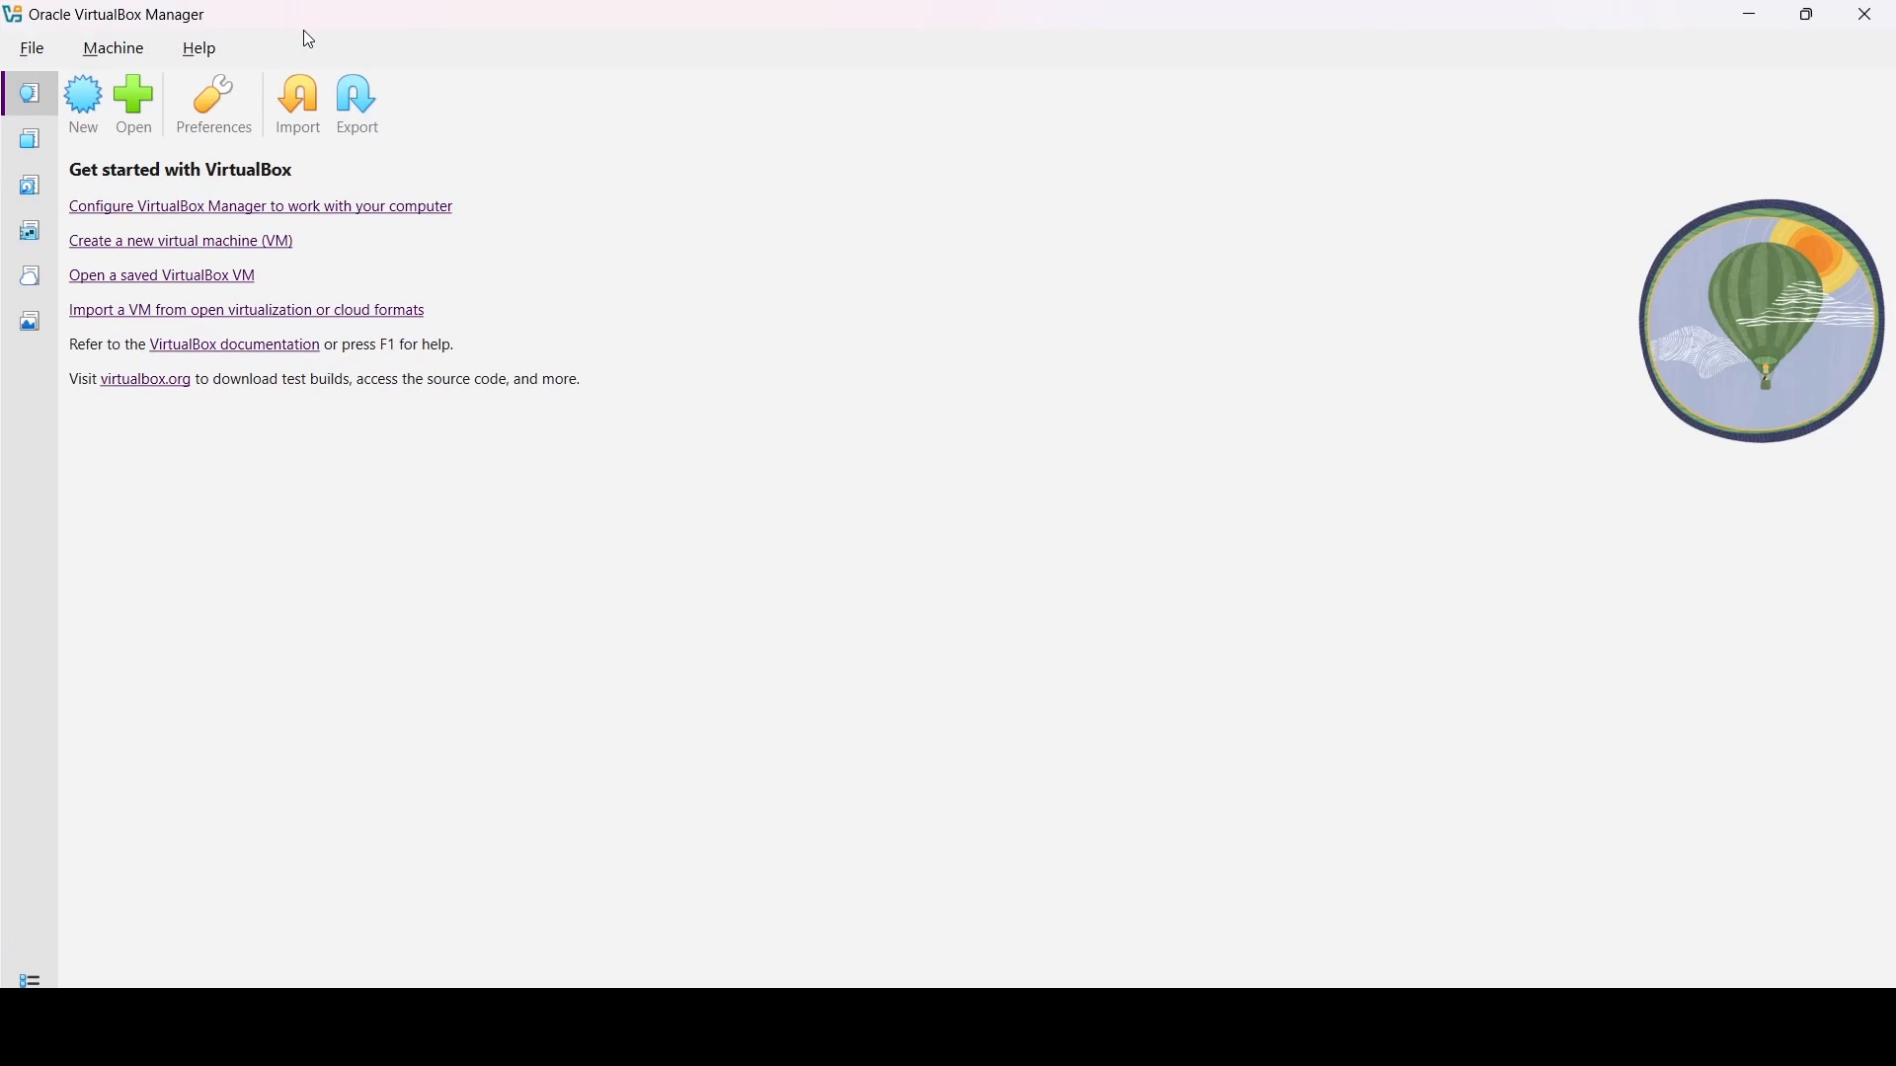
- Start a new virtual machine named 'Almalinux 10'
{"action": "left_click", "coordinate": [81, 110]}
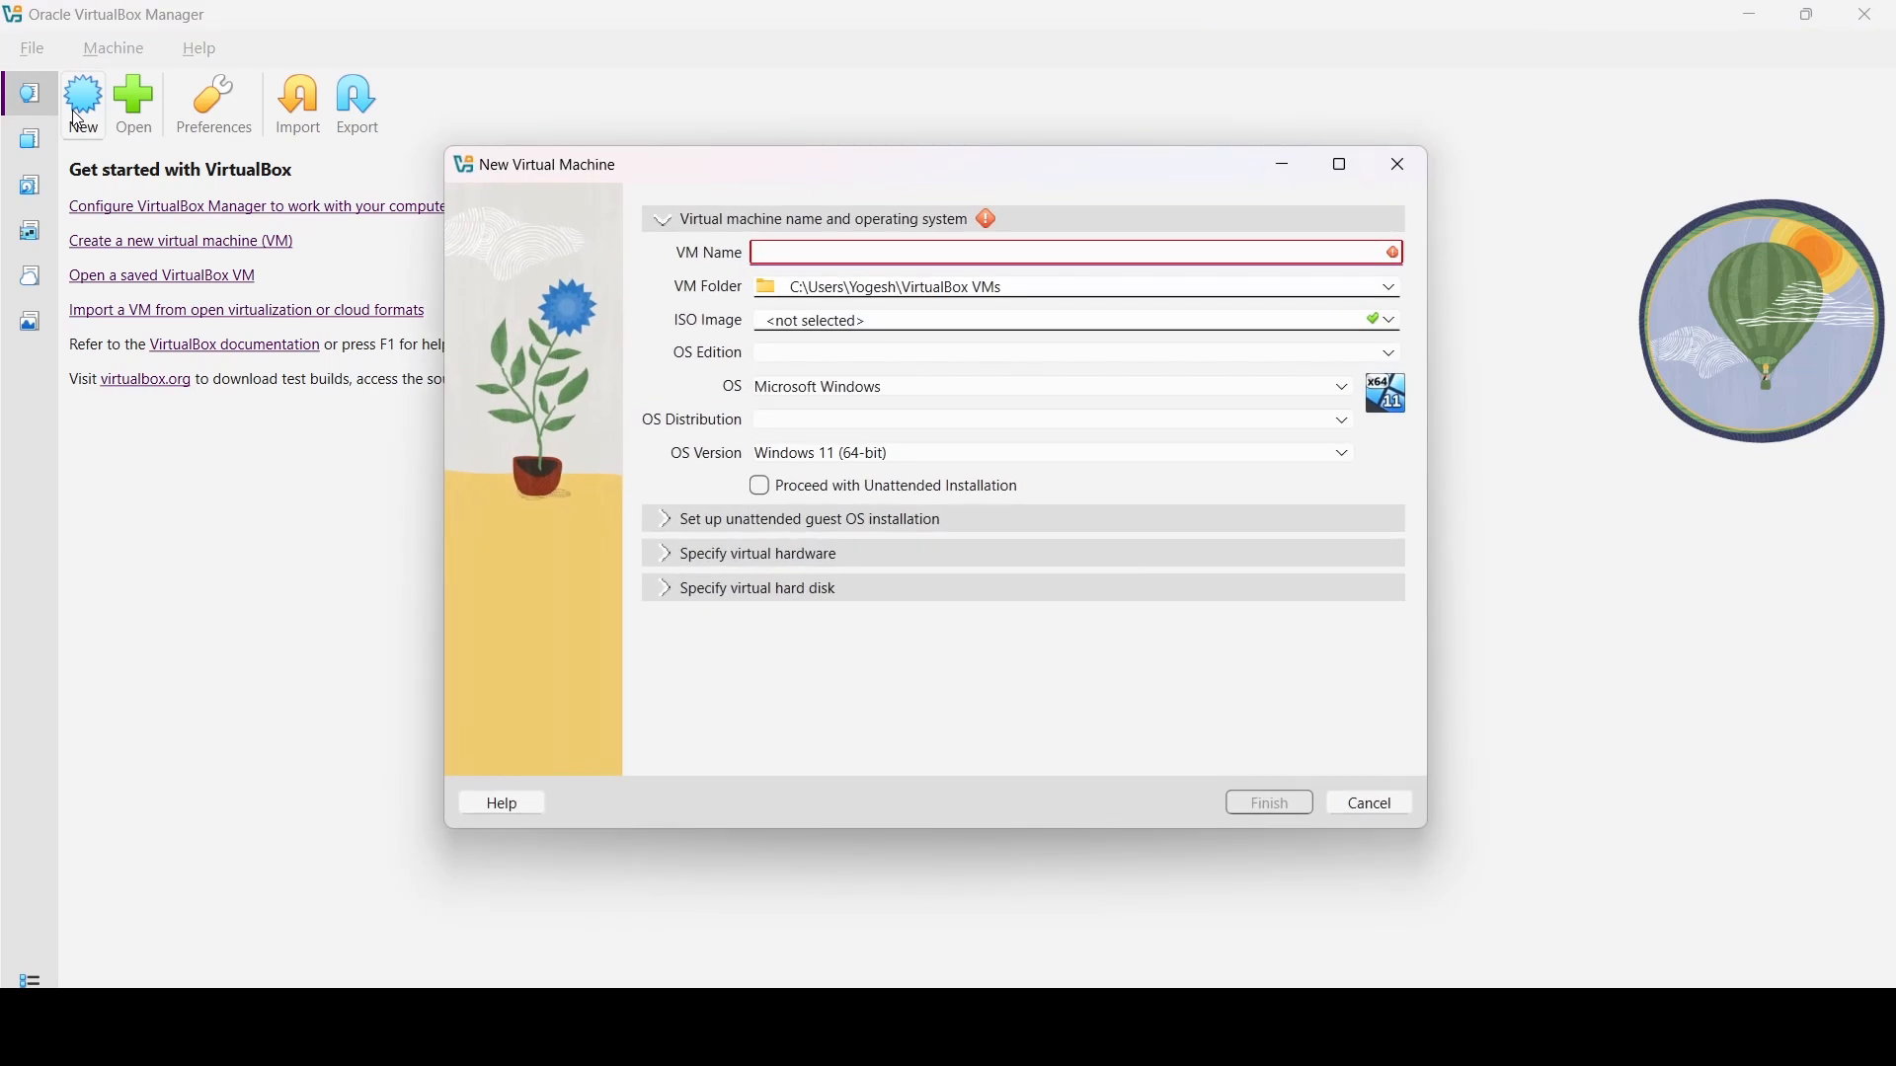
{"action": "left_click", "coordinate": [818, 247]}
{"action": "type", "text": "Almalinux 10"}
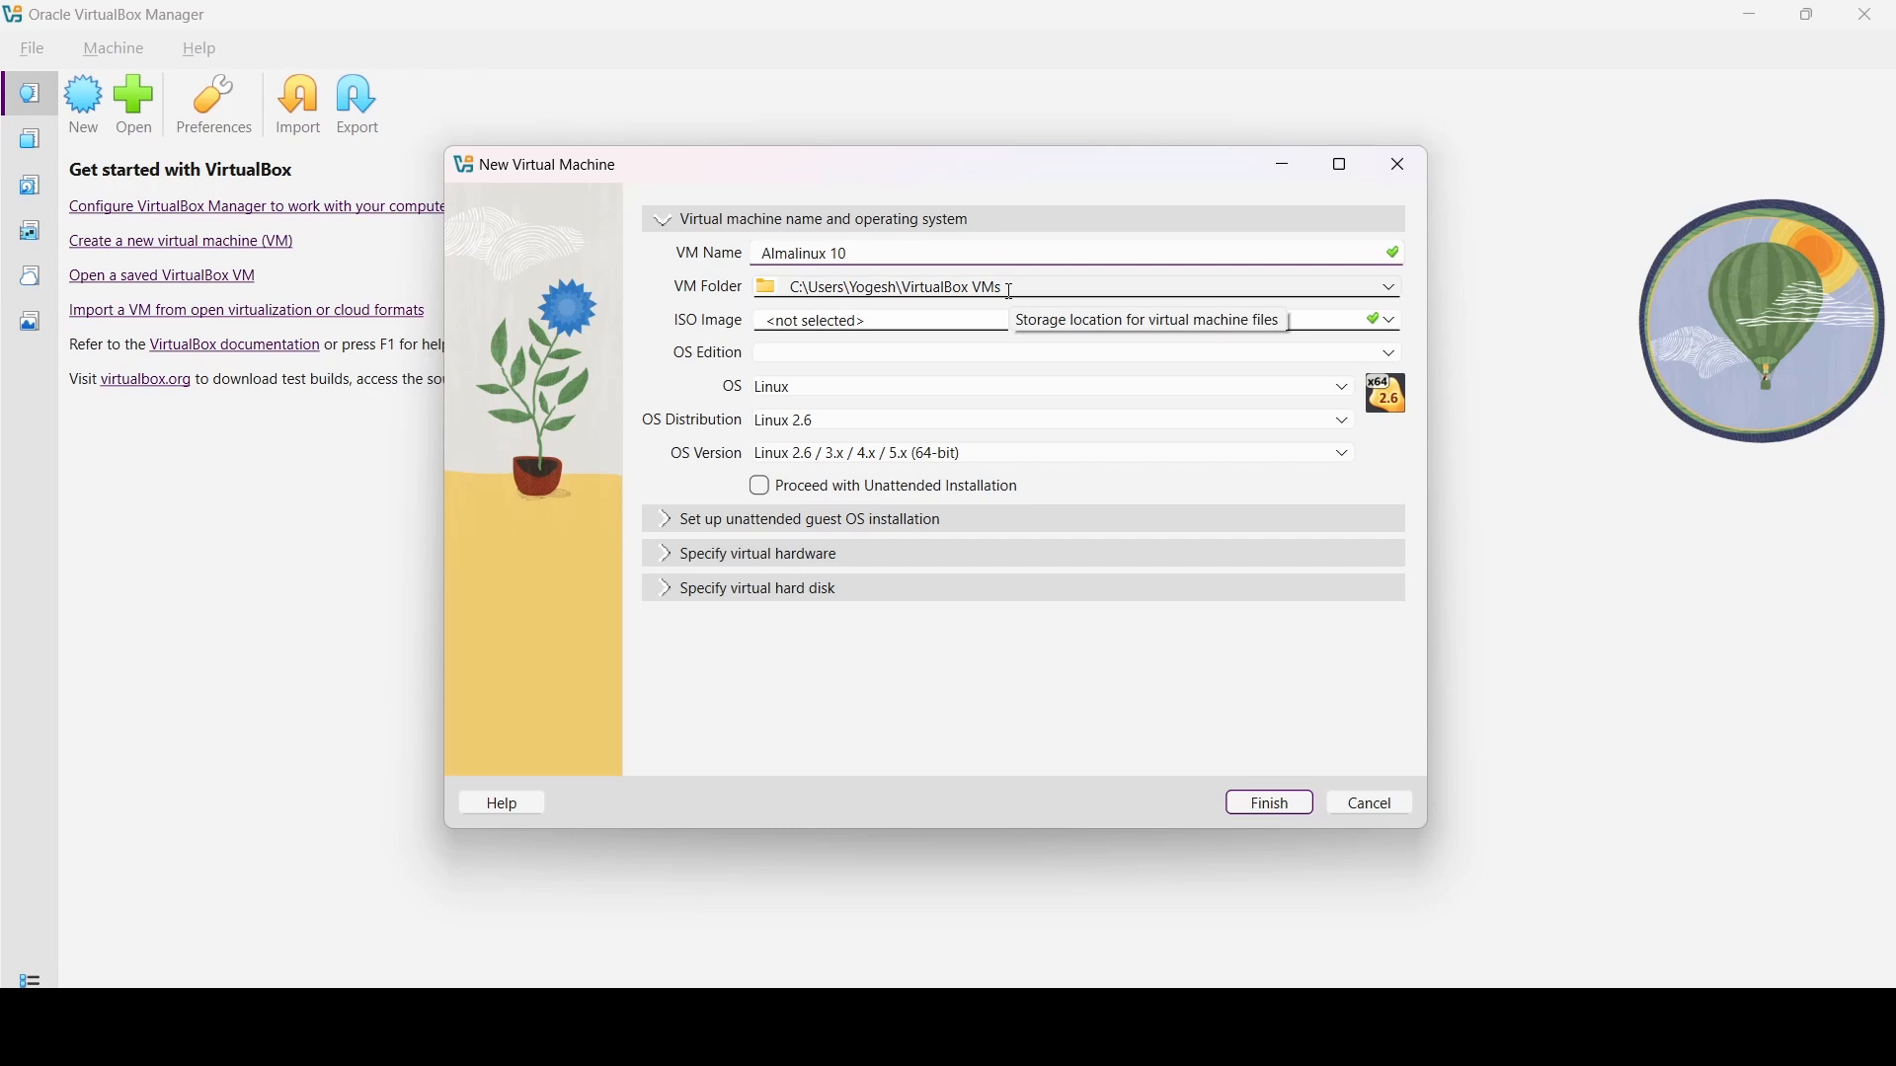
- Set the machine's VM folder to X:\ALMA
{"action": "left_click", "coordinate": [1390, 289]}
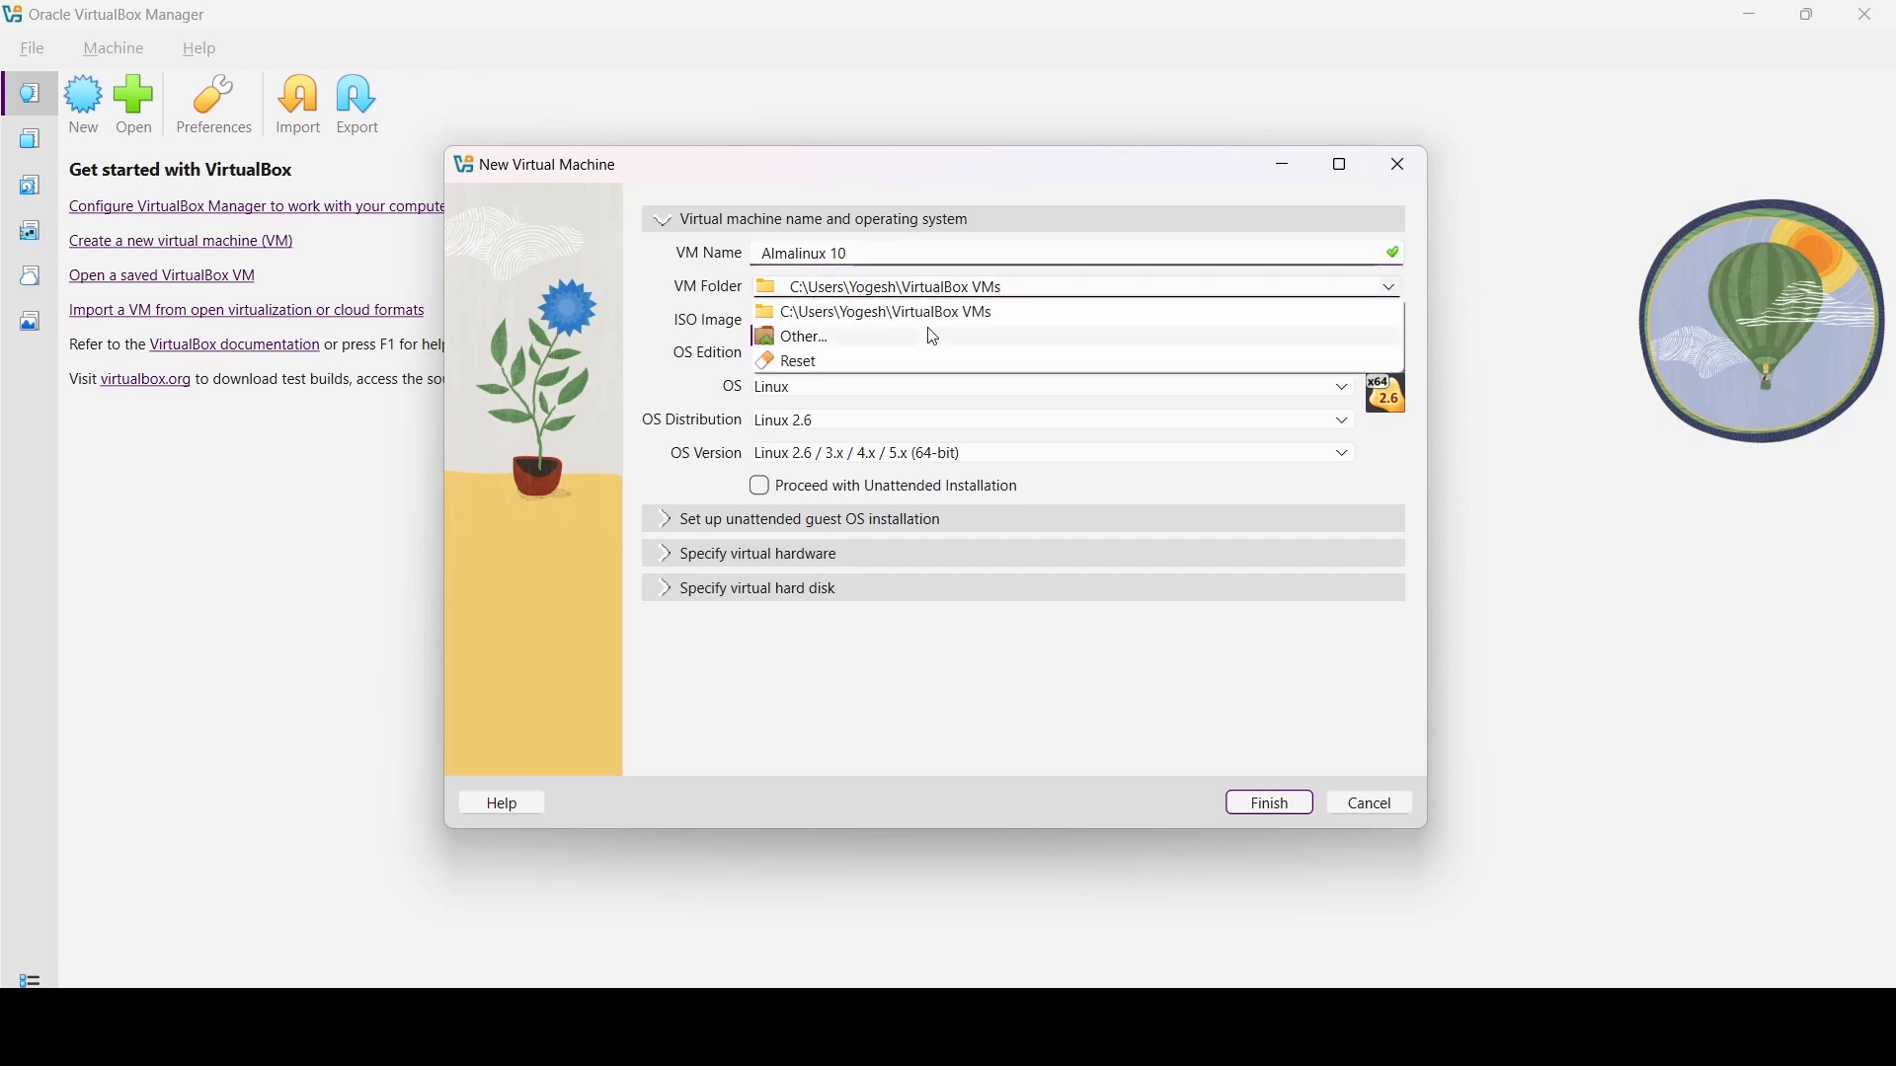
{"action": "left_click", "coordinate": [881, 338]}
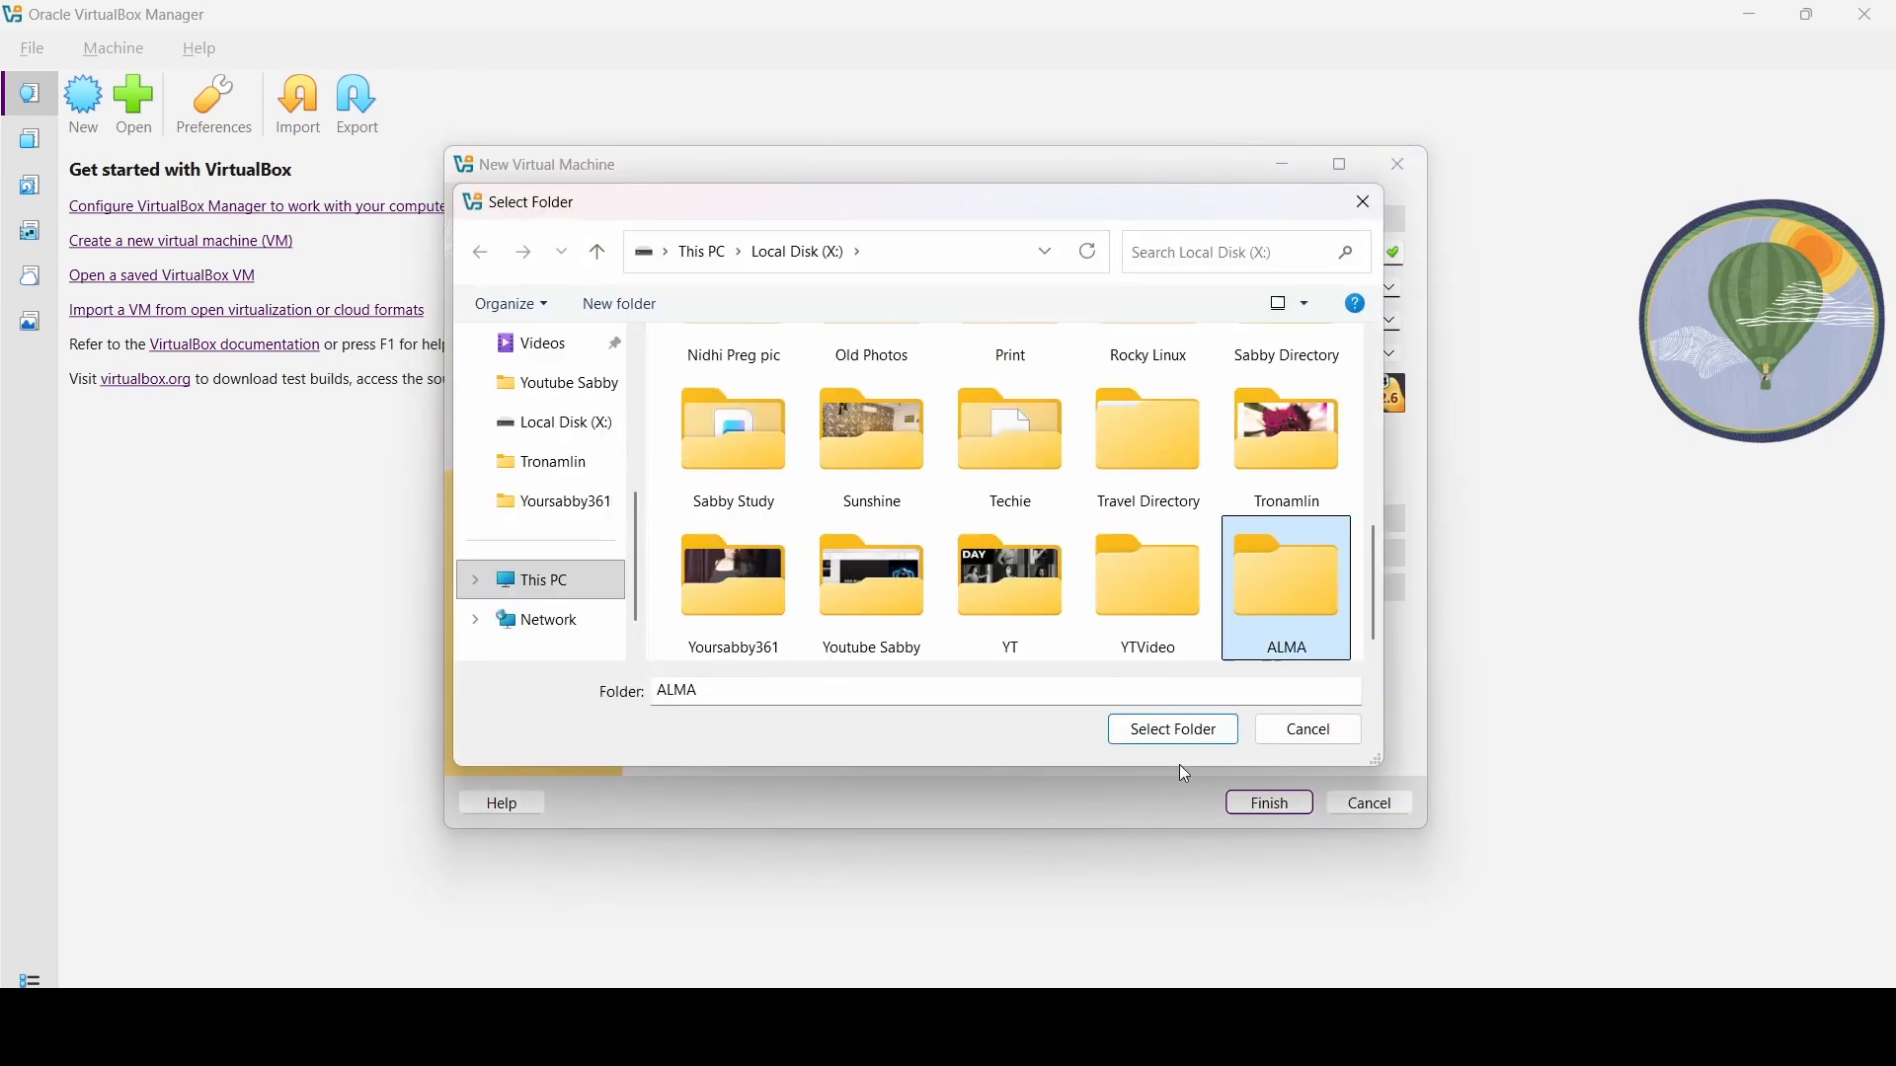
{"action": "left_click", "coordinate": [1173, 729]}
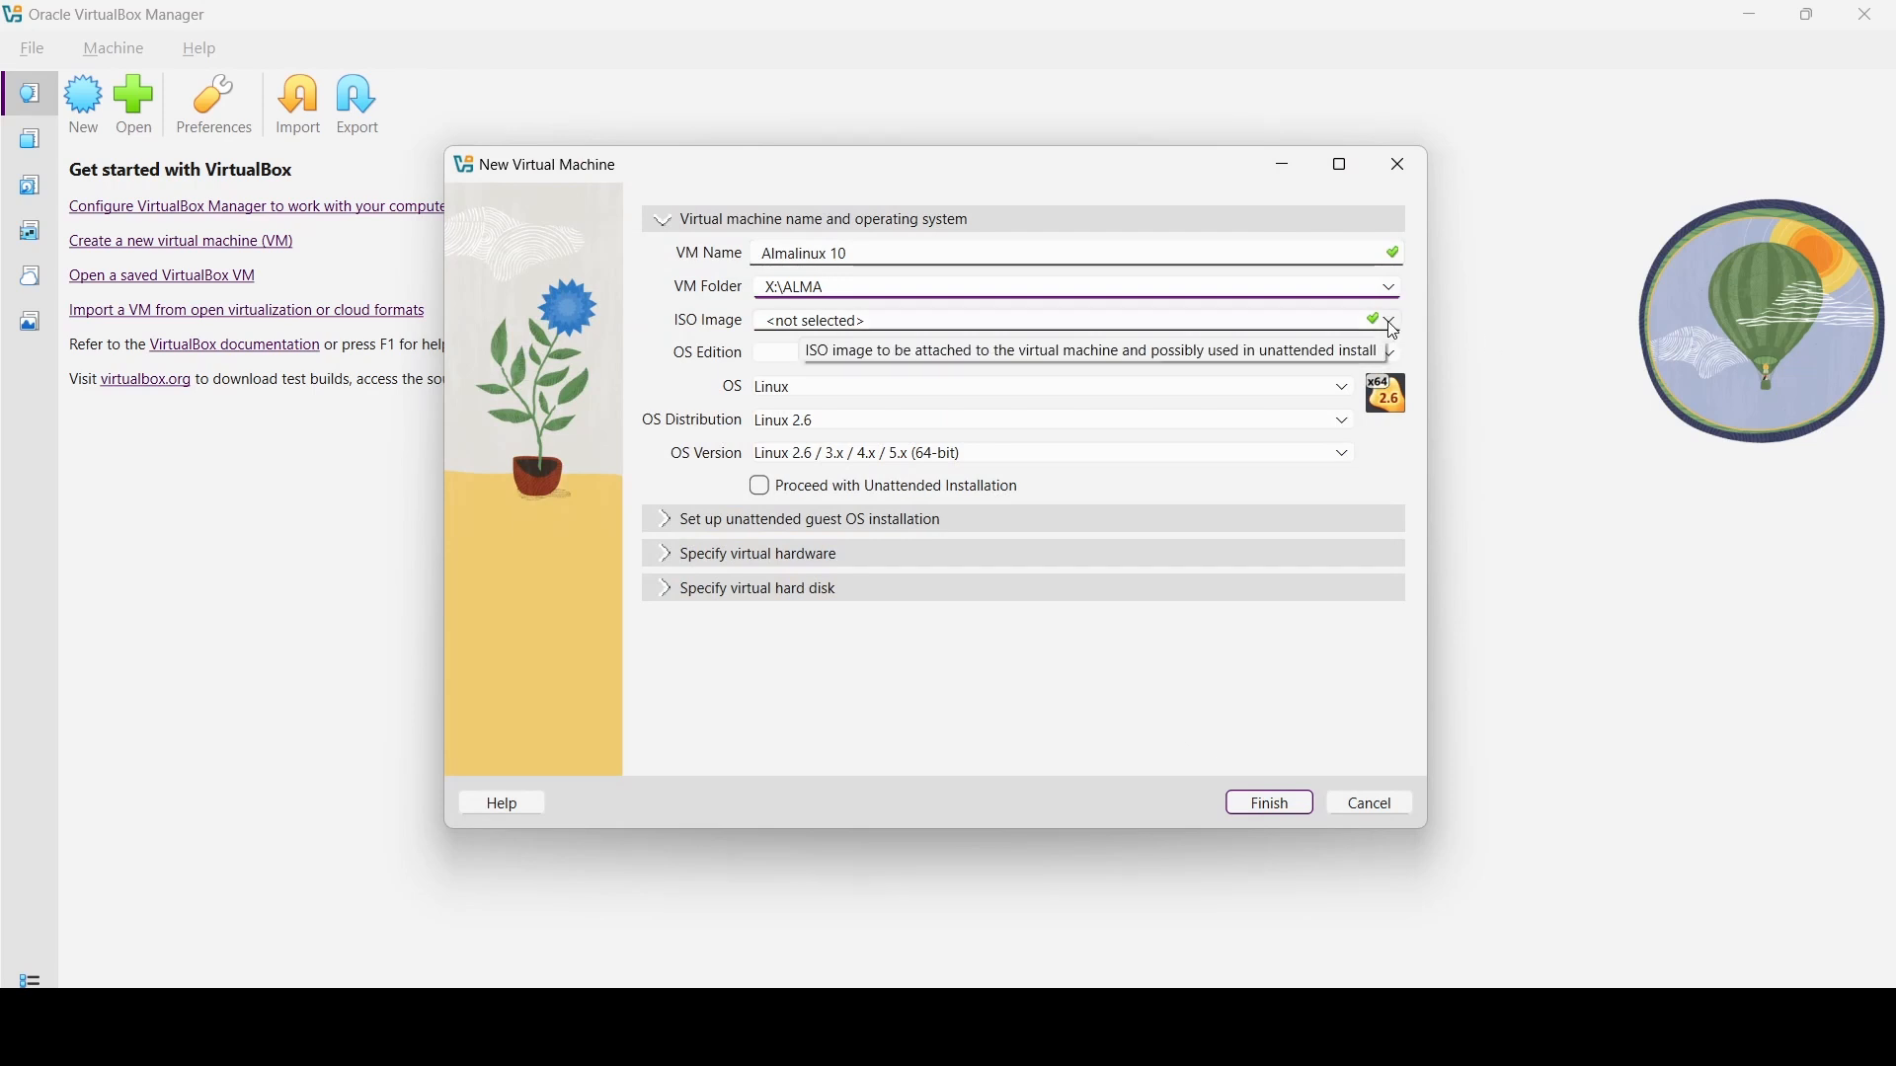
- Attach AlmaLinux-10.0-x86_64-minimal.iso as the ISO image, detected as Red Hat (64-bit)
{"action": "left_click", "coordinate": [1393, 324]}
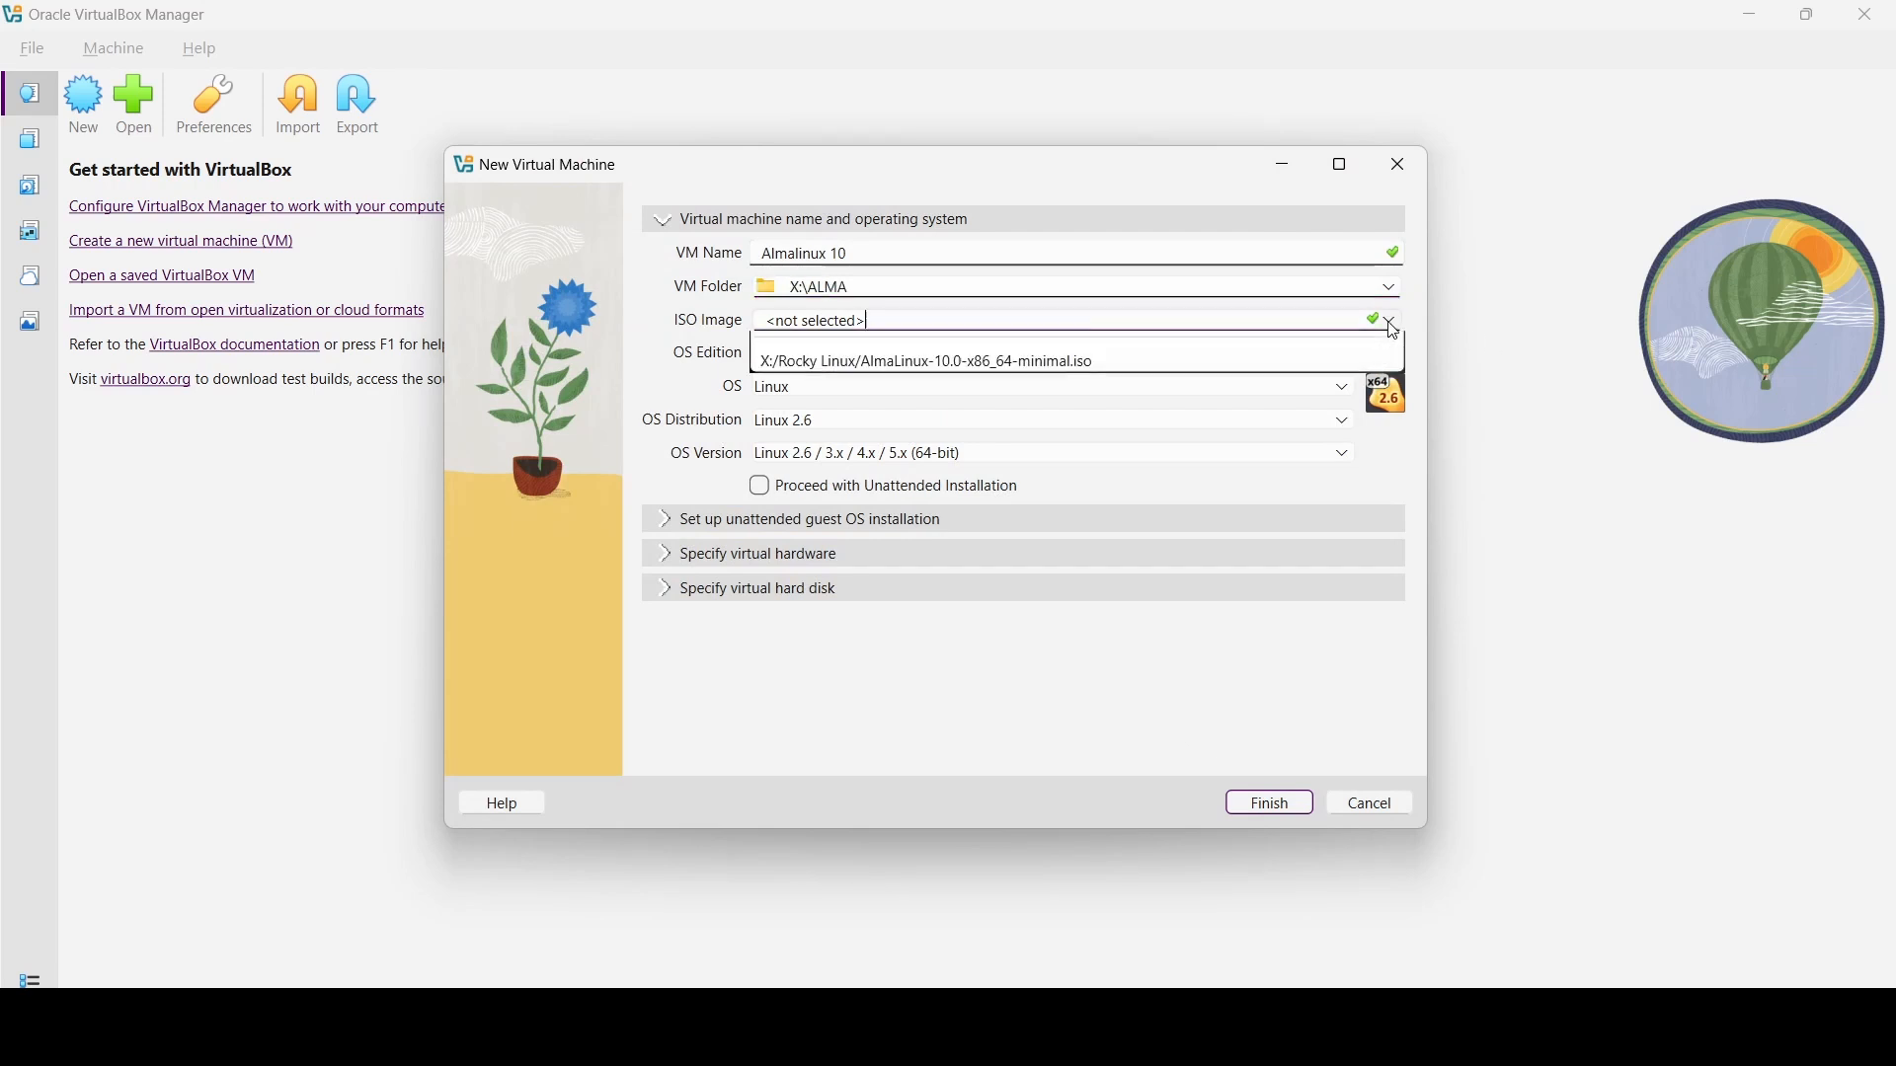
{"action": "left_click", "coordinate": [774, 364]}
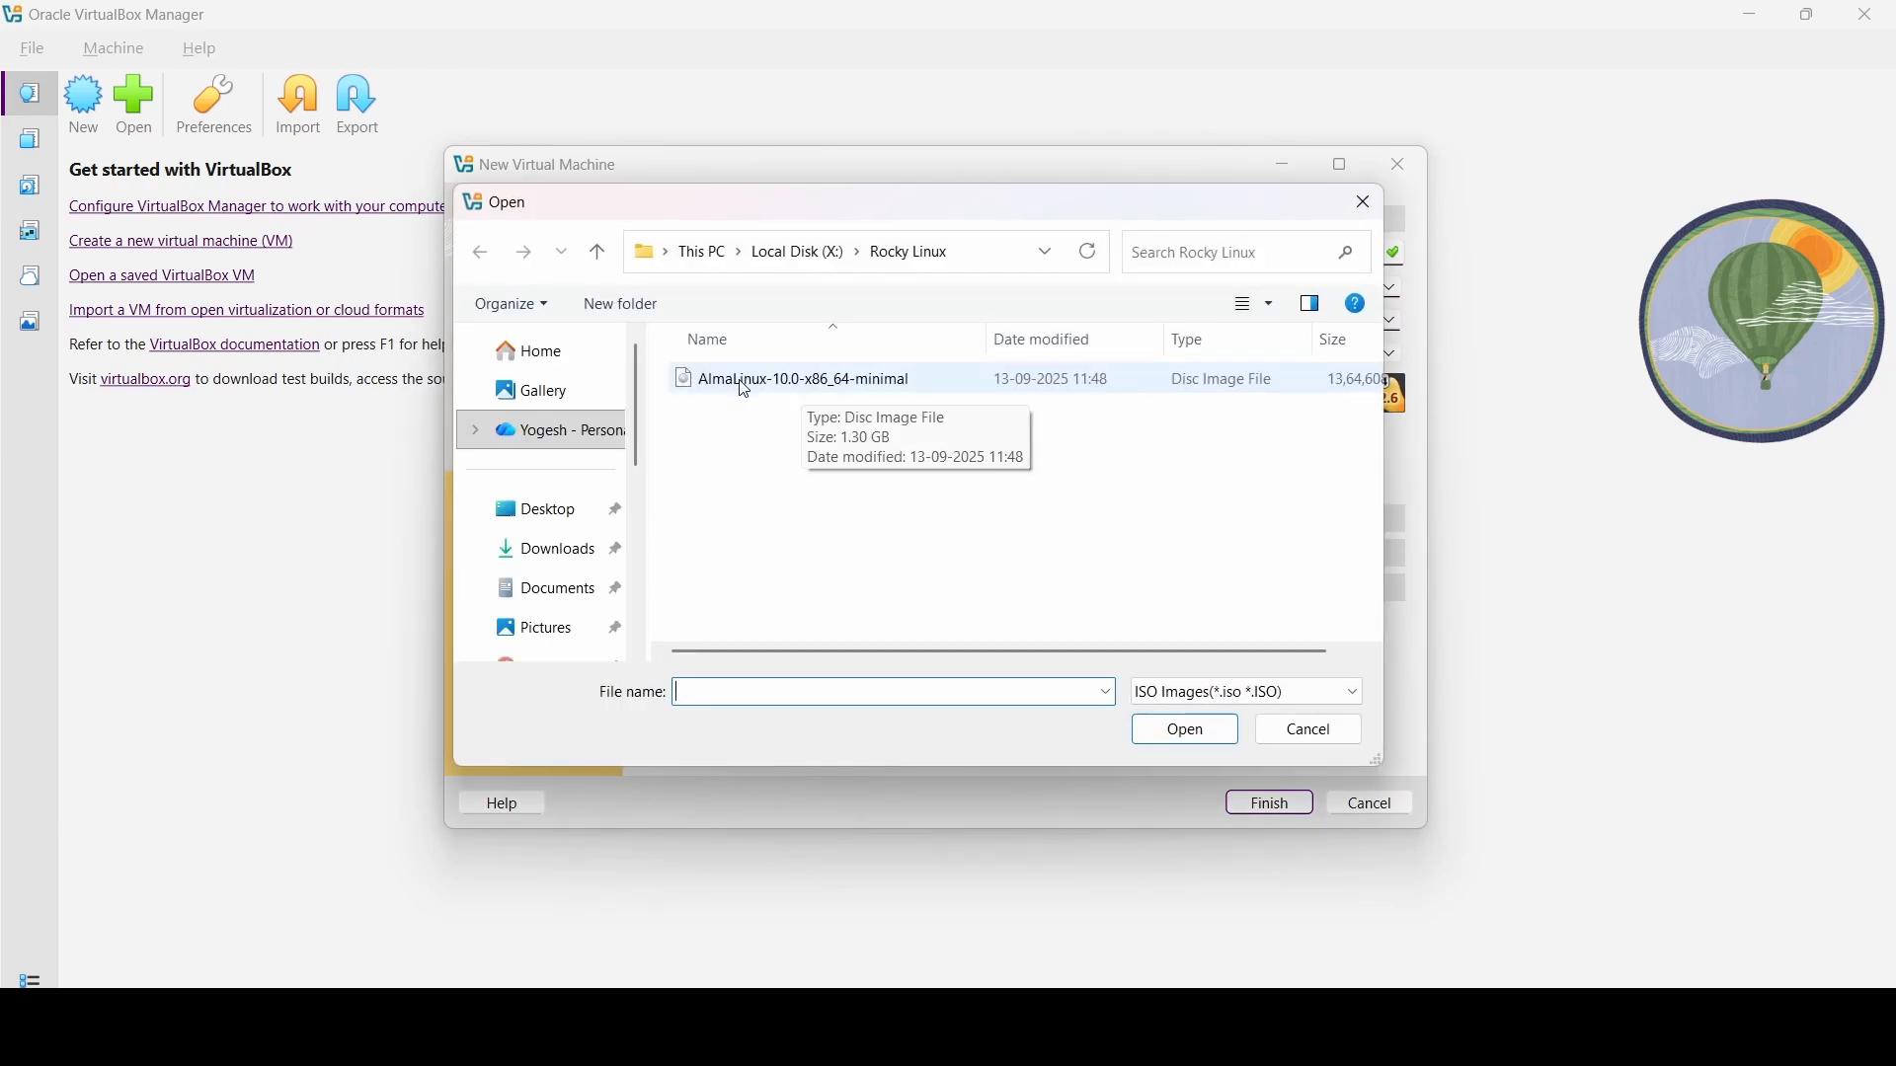
{"action": "double_click", "coordinate": [815, 388]}
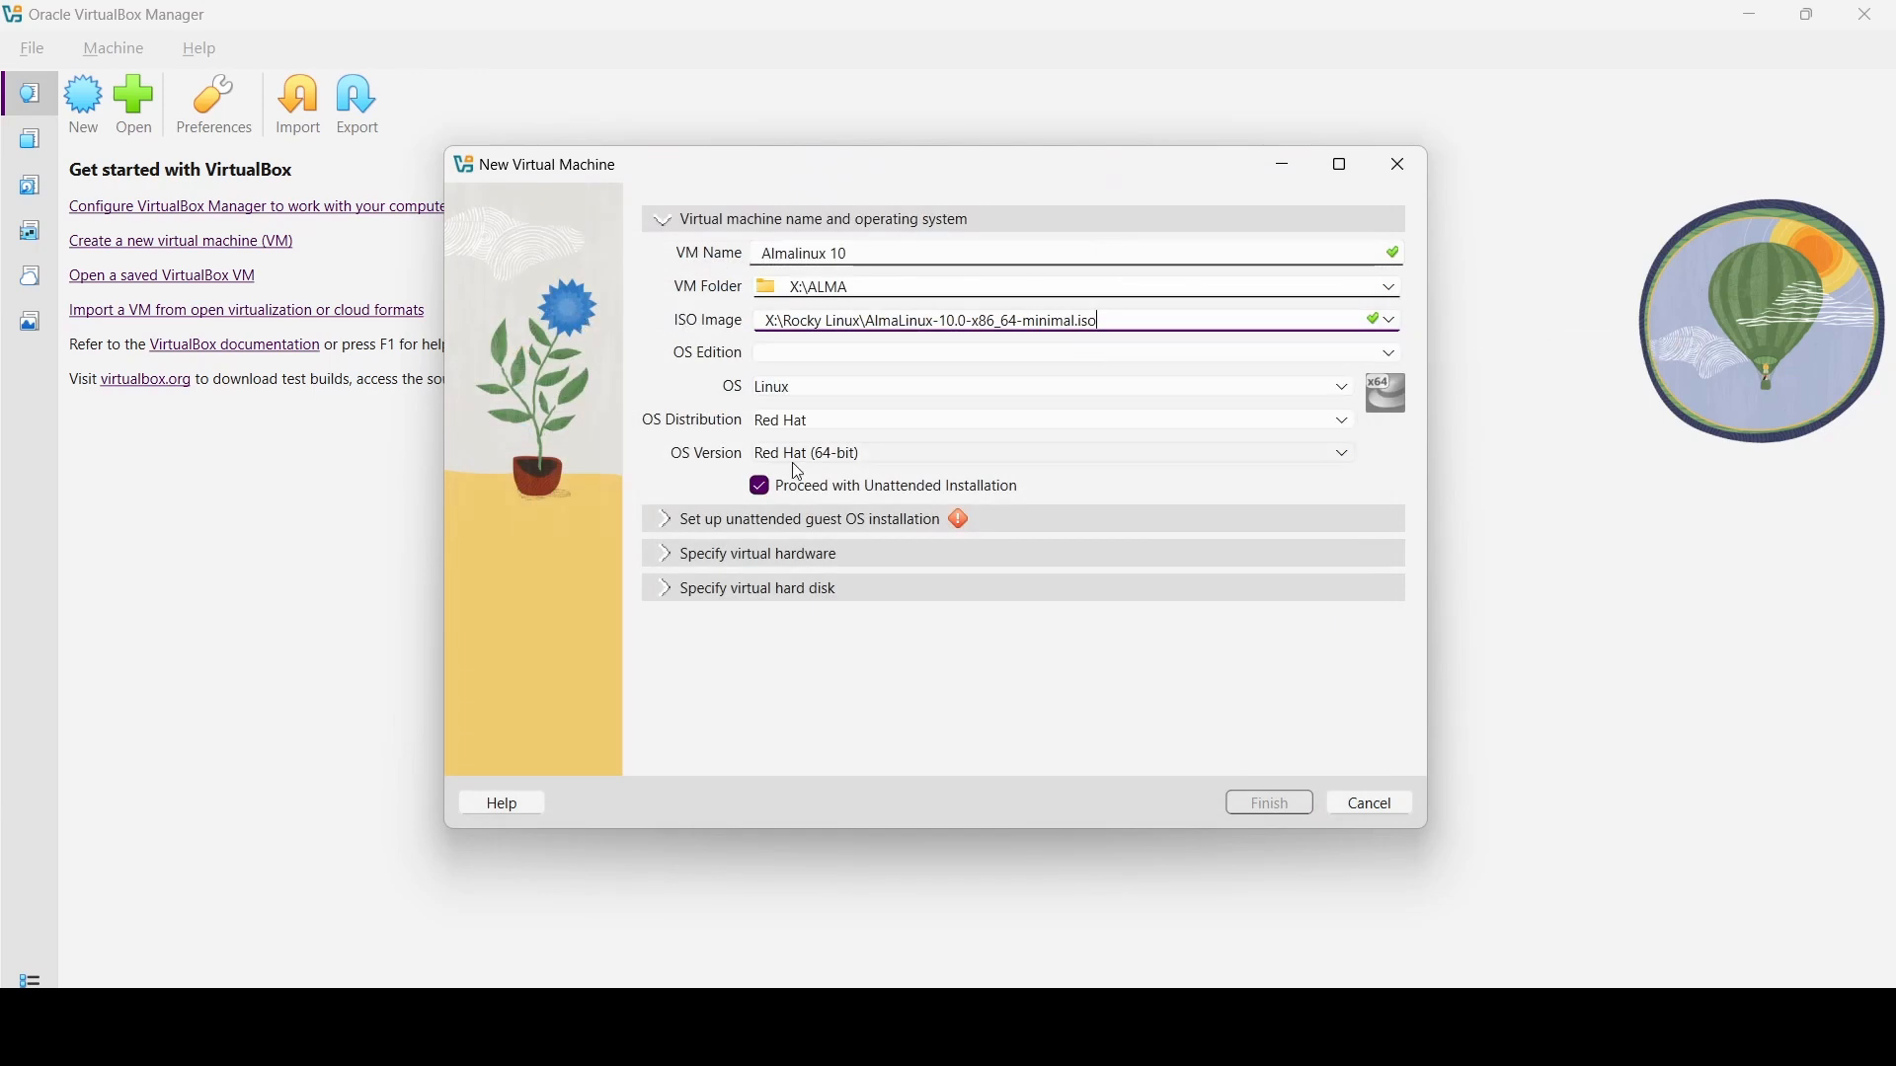
- Review the 2048 MB base memory and the 20.00 GB virtual disk size
{"action": "left_click", "coordinate": [850, 554]}
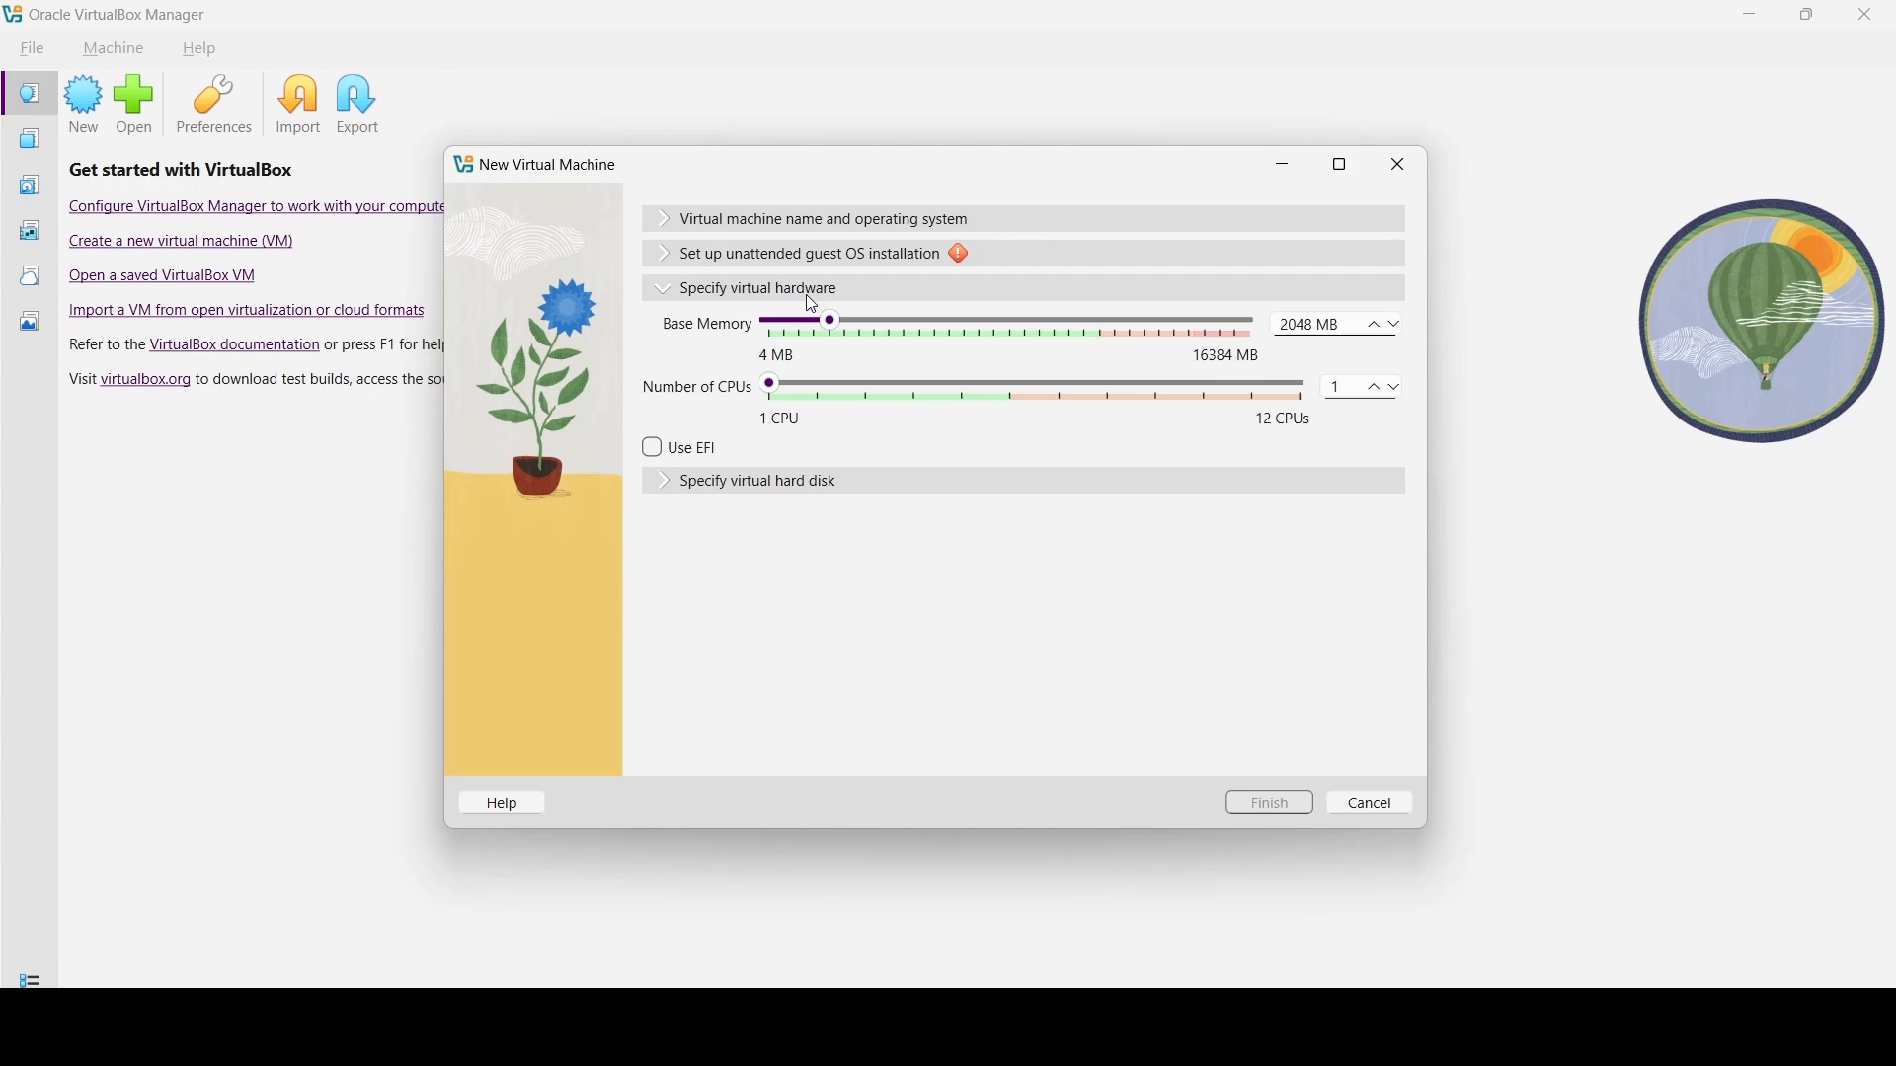
{"action": "triple_click", "coordinate": [1344, 328]}
{"action": "left_click", "coordinate": [668, 488]}
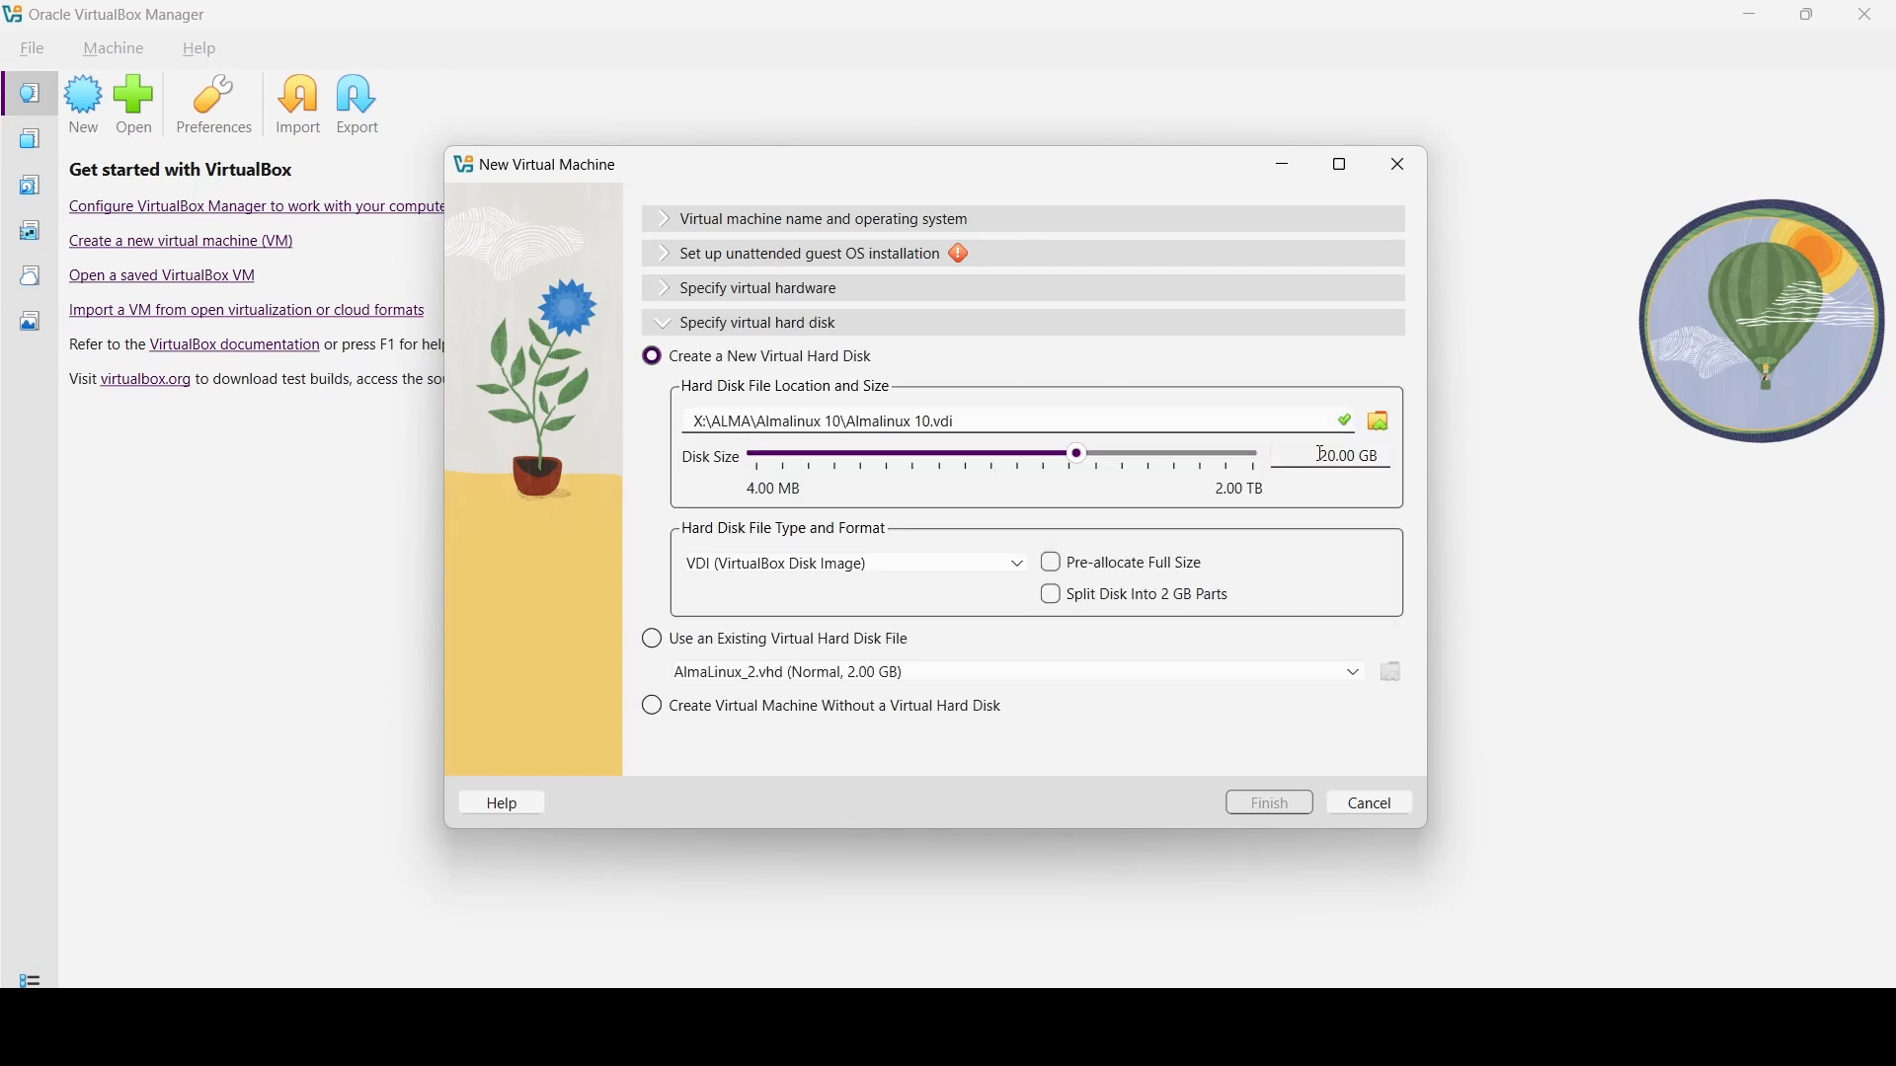
{"action": "mouse_move", "coordinate": [1321, 457]}
{"action": "left_mouse_down"}
{"action": "mouse_move", "coordinate": [1353, 457]}
{"action": "mouse_move", "coordinate": [1336, 457]}
{"action": "left_mouse_up"}
- Tick Pre-allocate Full Size and set the unattended install user name to almalinux
{"action": "left_click", "coordinate": [1053, 561]}
{"action": "left_click", "coordinate": [673, 264]}
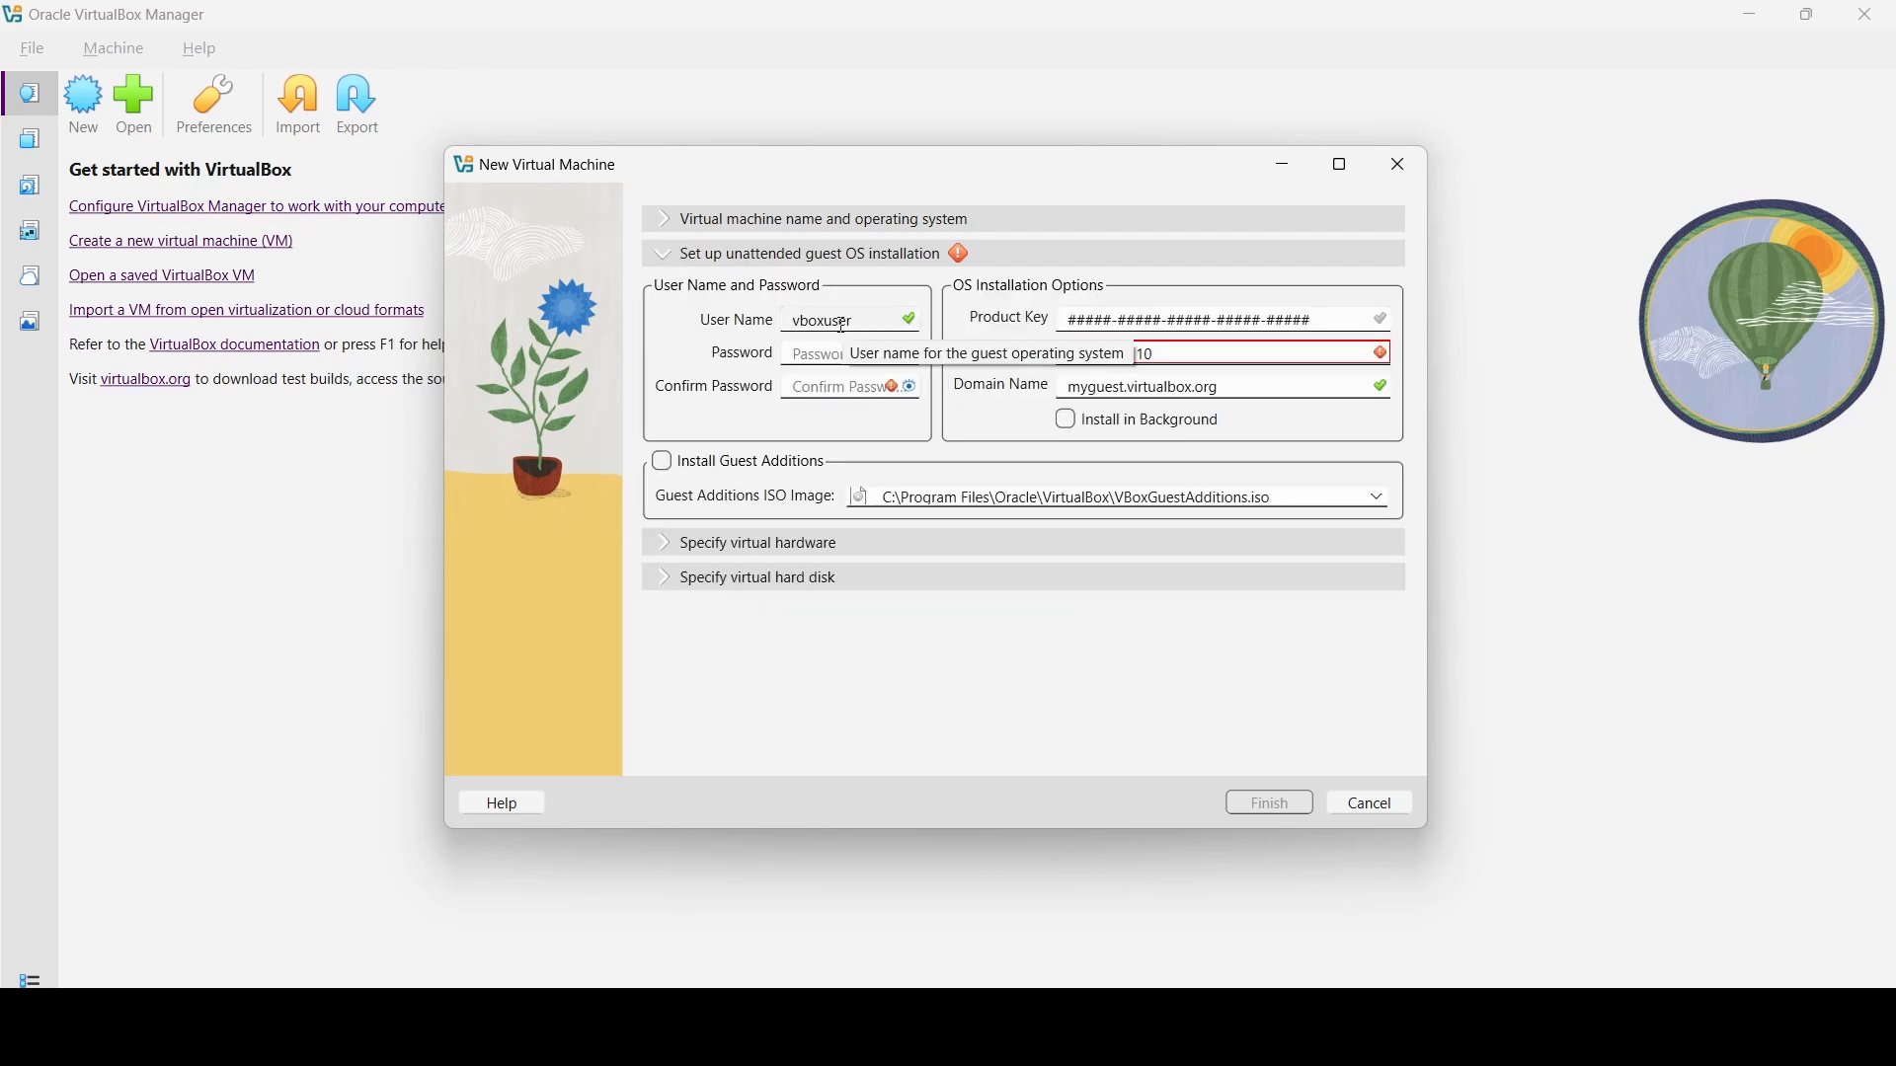
{"action": "double_click", "coordinate": [859, 319]}
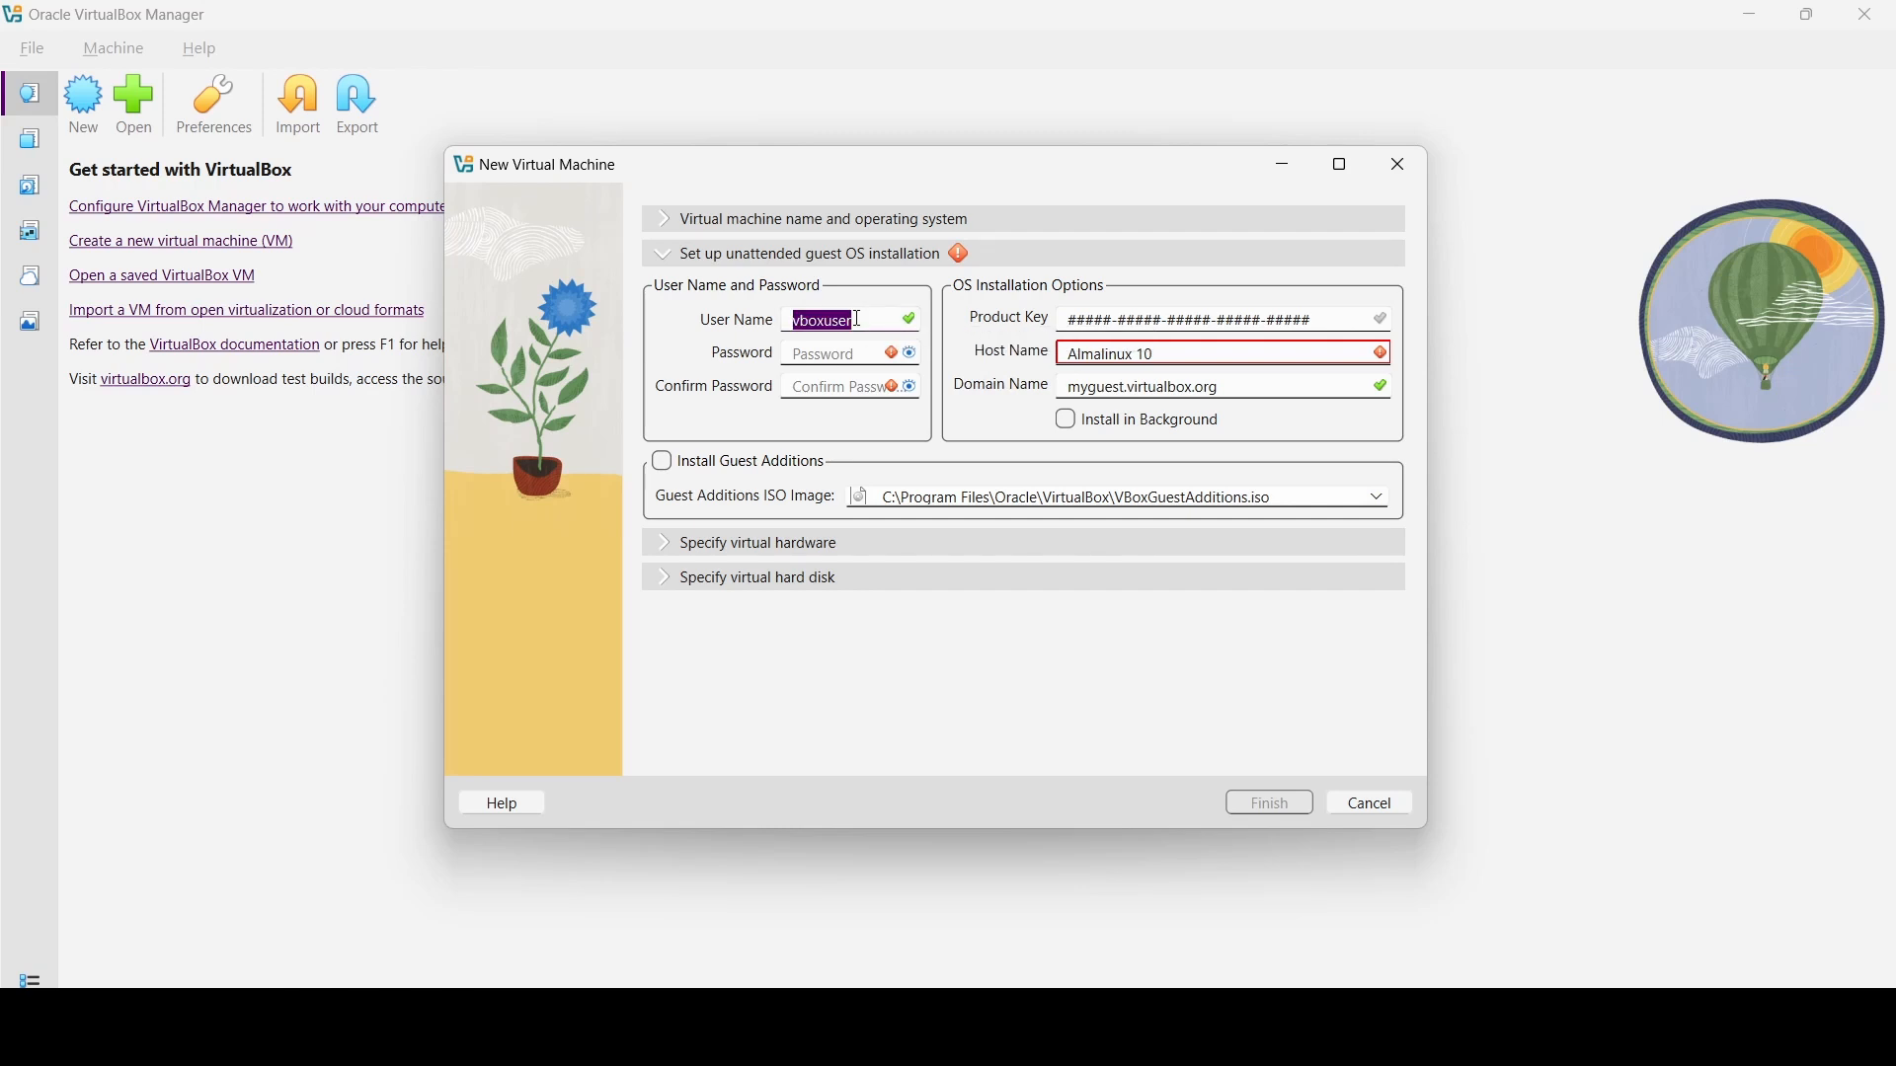
{"action": "type", "text": "almalinux"}
- Enter and confirm the user's password, and set the host name to Almalinux10
{"action": "key", "text": "Tab"}
{"action": "type", "text": "●●●●●●●●●"}
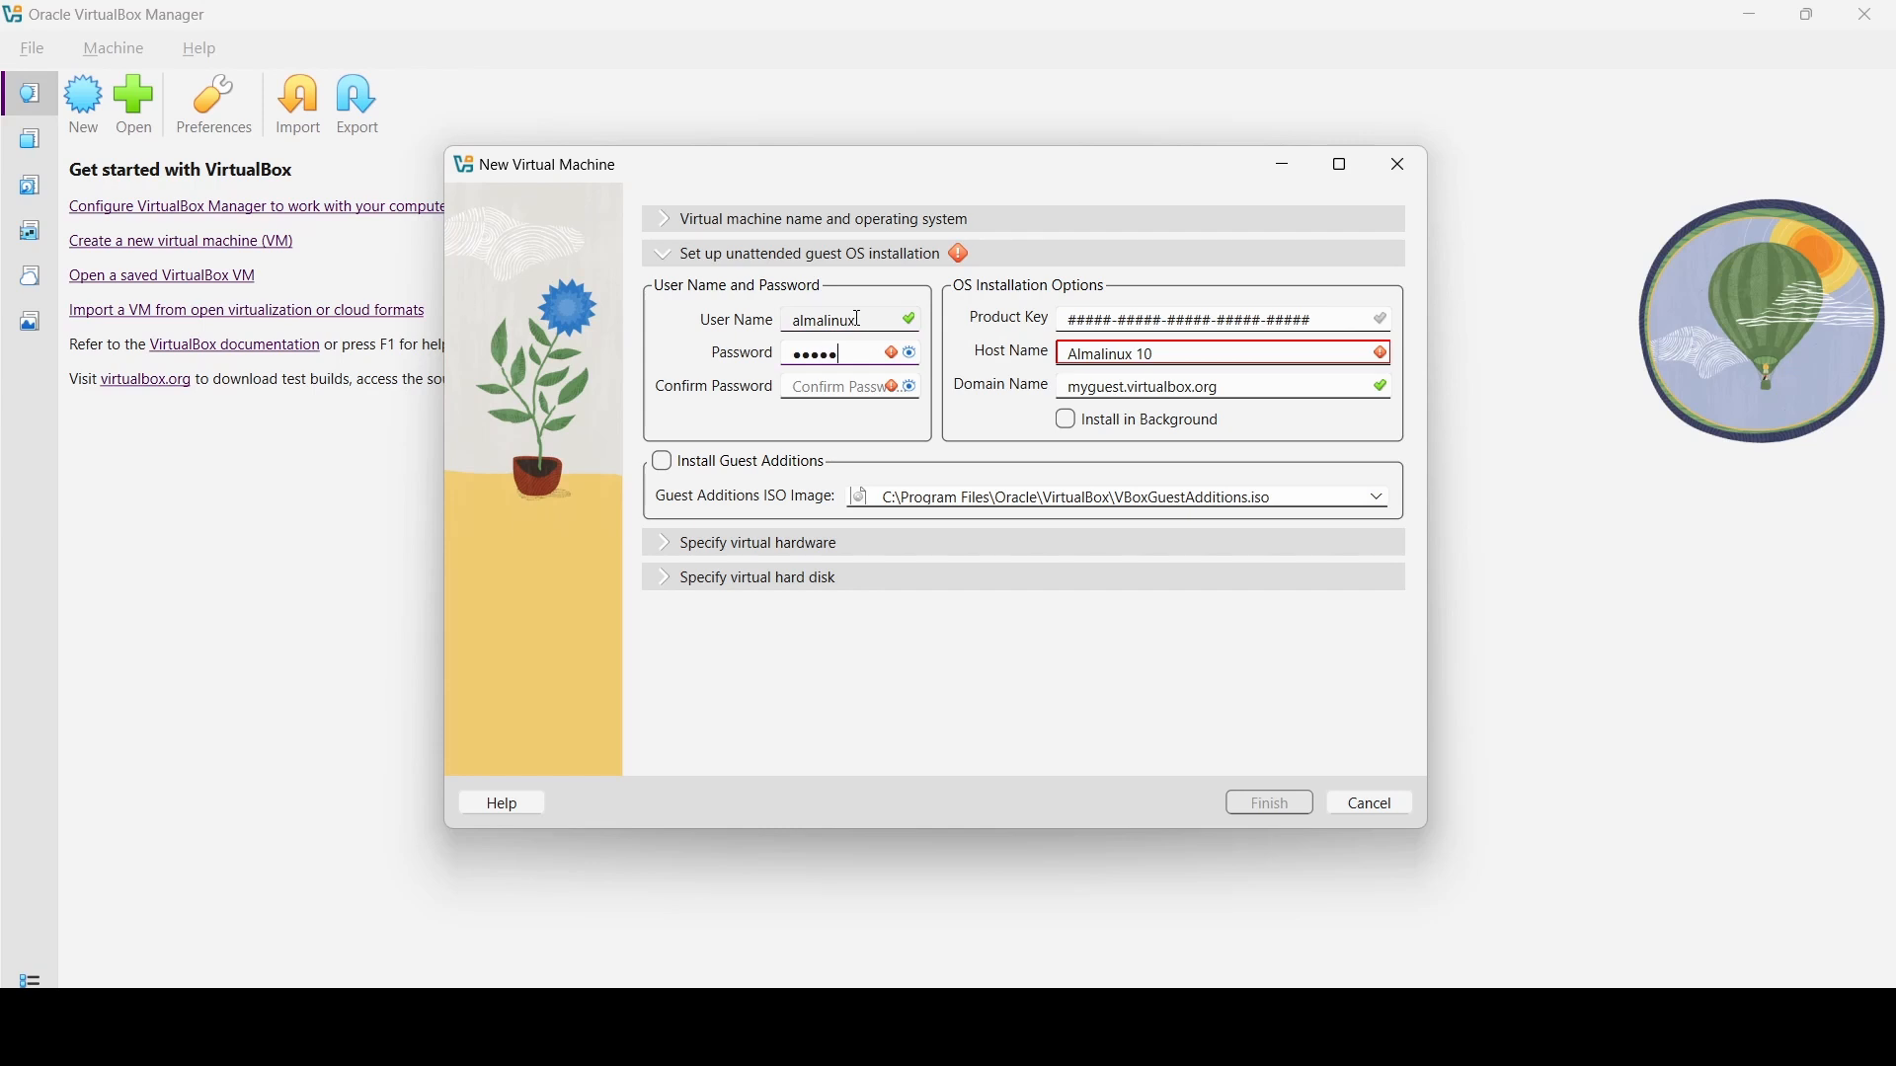
{"action": "type", "text": "●●"}
{"action": "key", "text": "Tab"}
{"action": "type", "text": "●●●●●●●●●●●"}
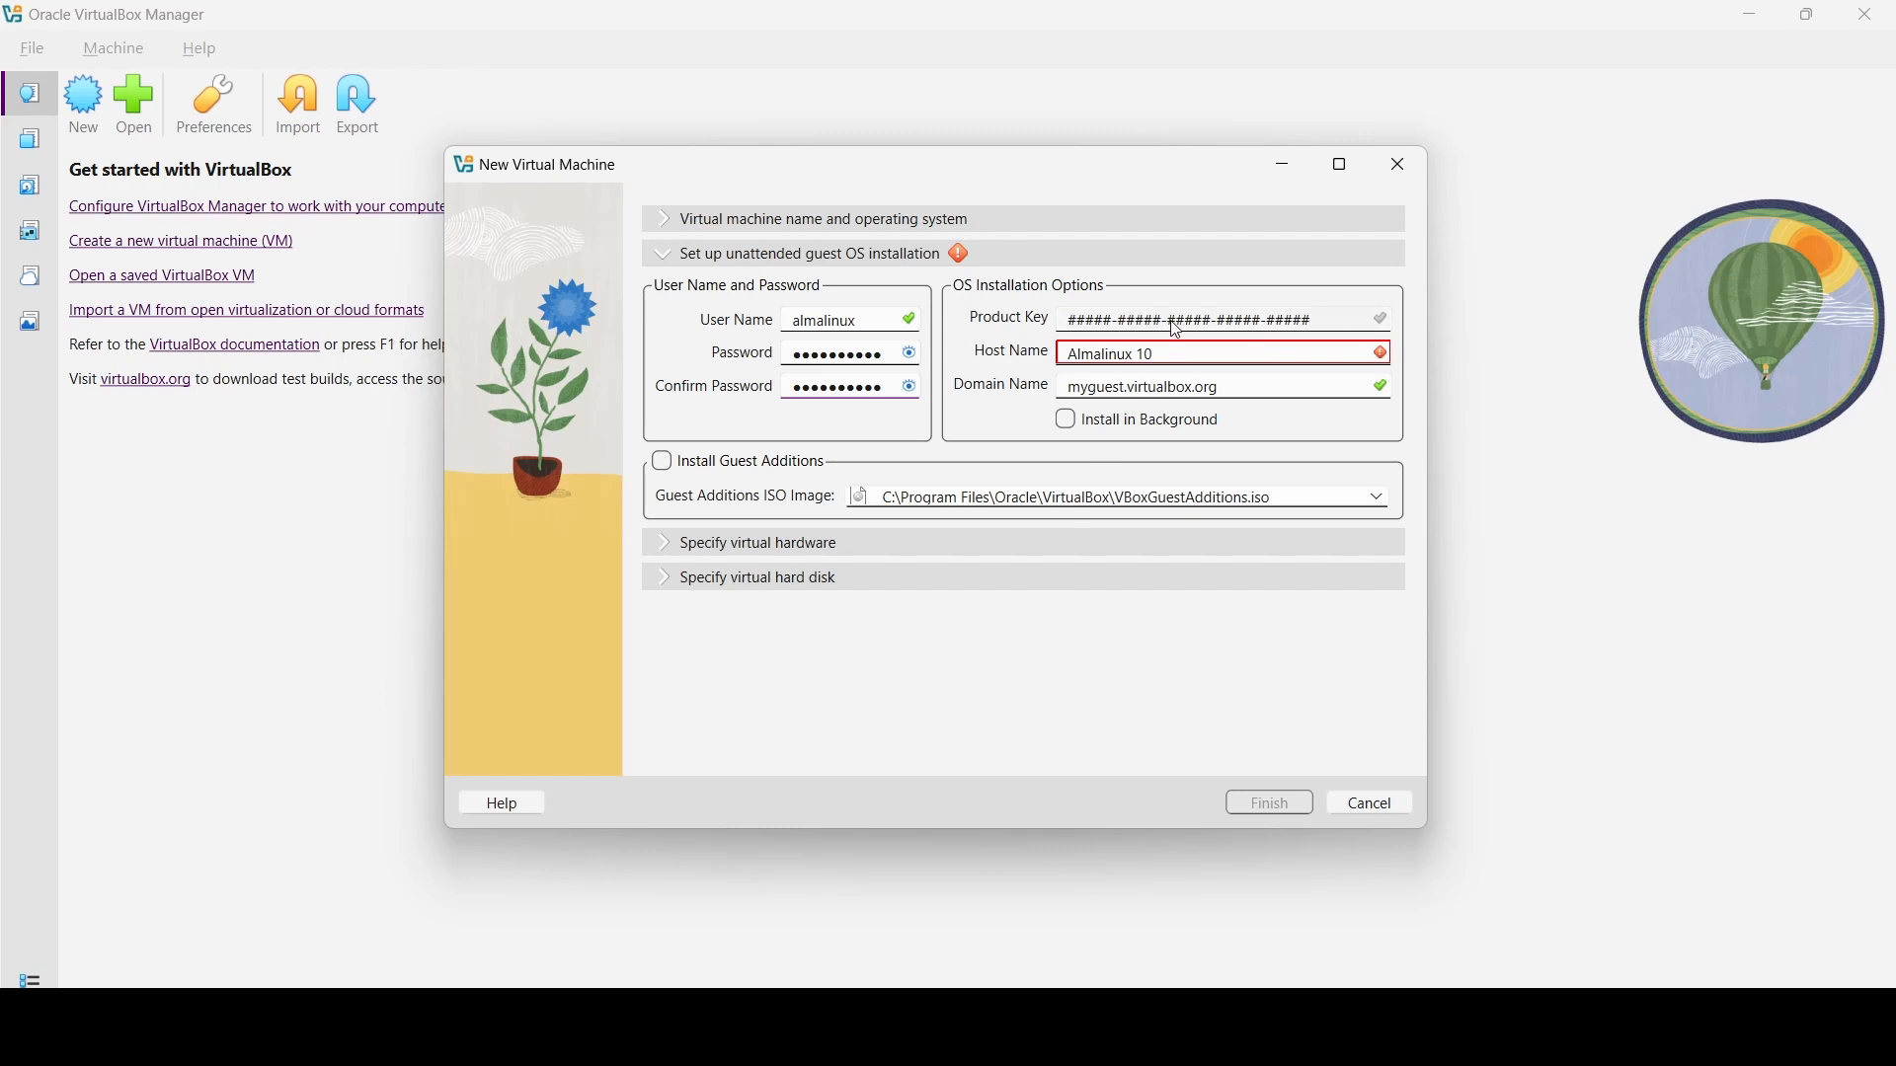
{"action": "left_click", "coordinate": [1175, 359]}
{"action": "left_click_drag", "start_coordinate": [1175, 360], "coordinate": [984, 358]}
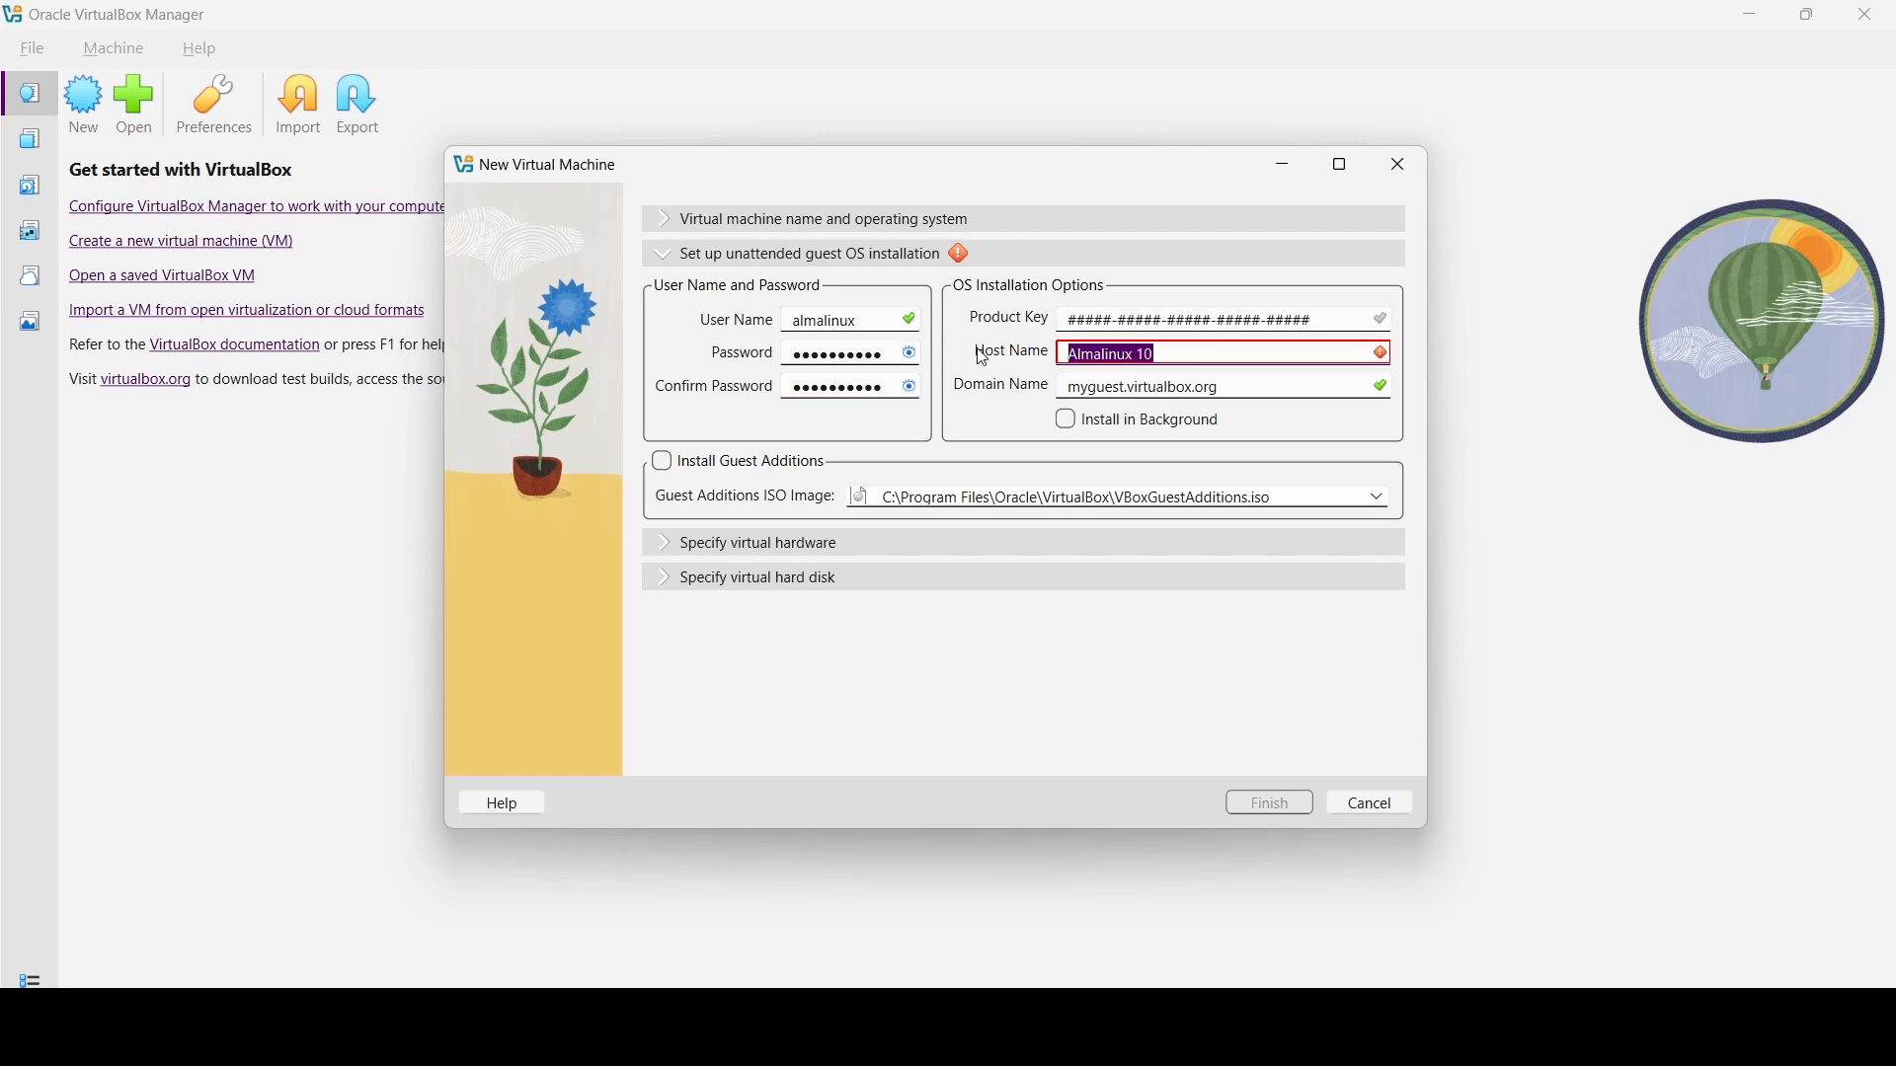
{"action": "type", "text": "Almalinux"}
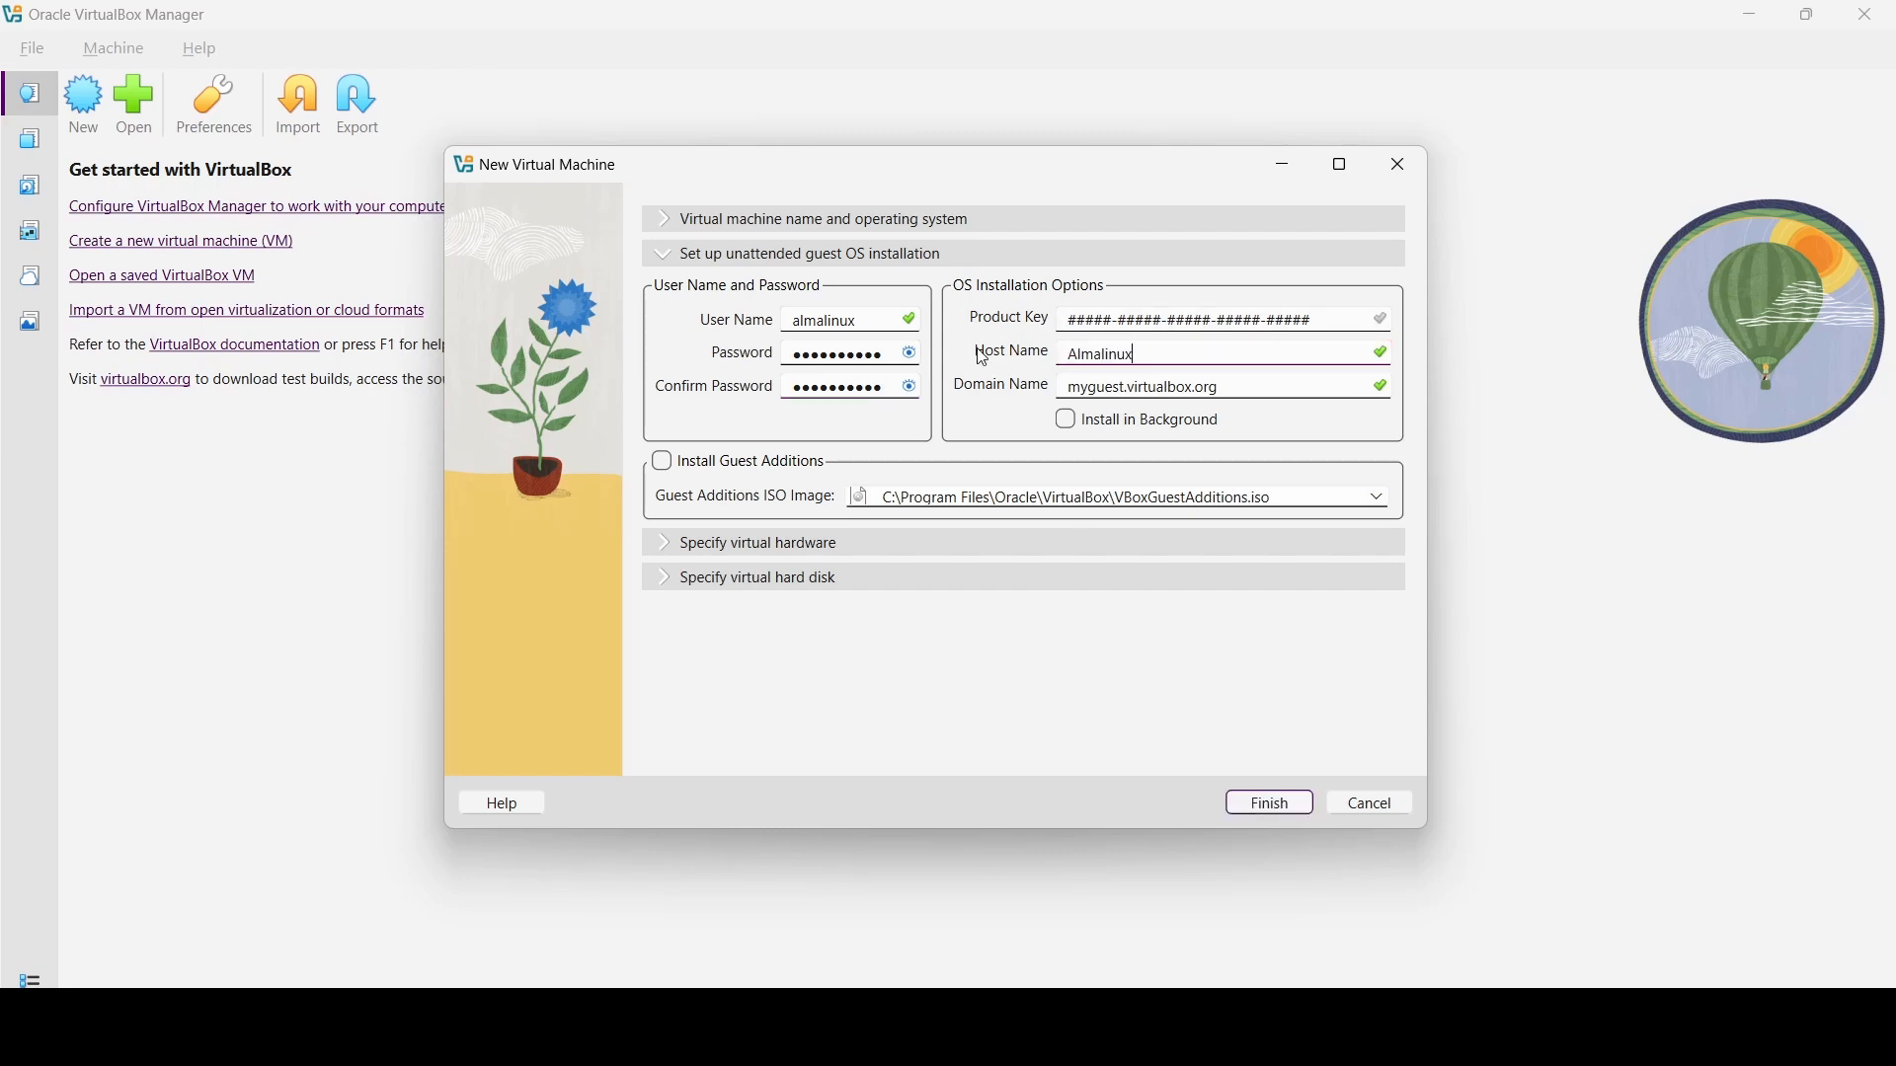
{"action": "type", "text": "10"}
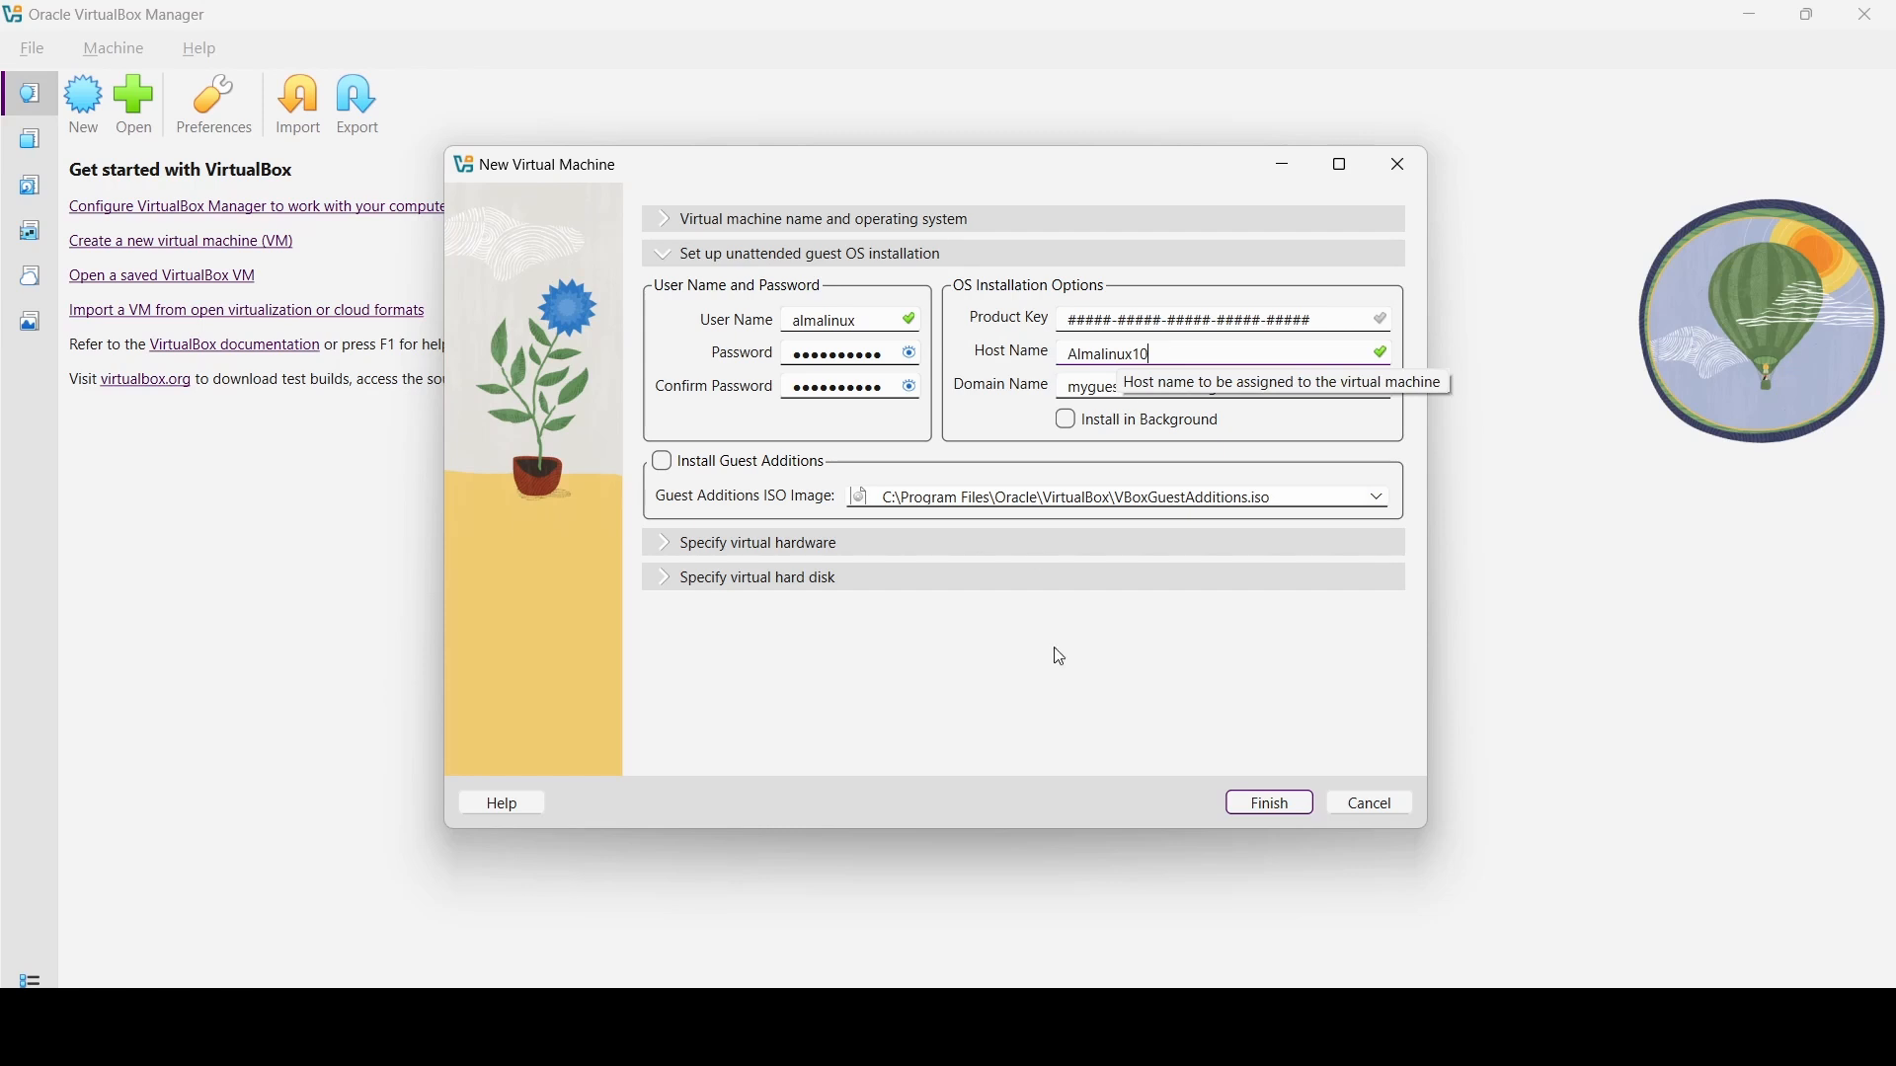
- Untick Pre-allocate Full Size so the 20 GB disk is dynamic, then finish the VM
{"action": "left_click", "coordinate": [666, 577]}
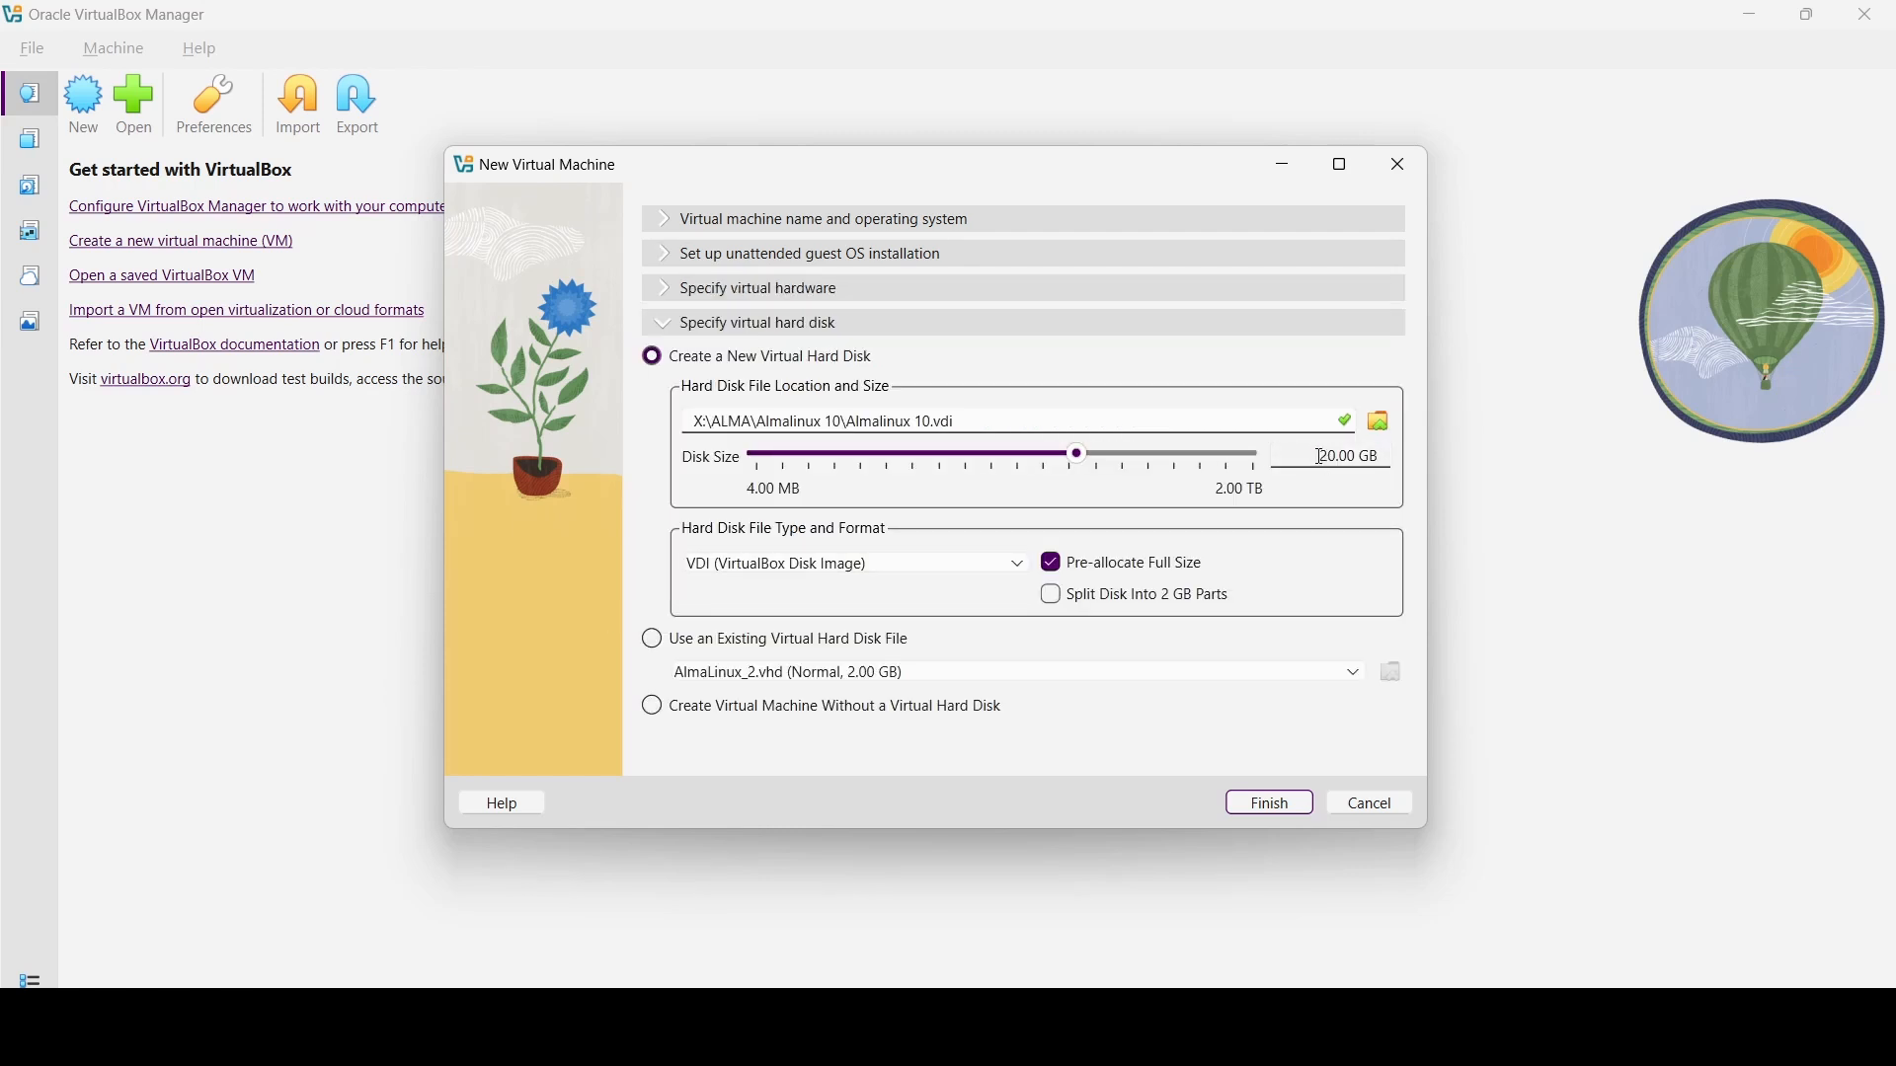
{"action": "left_click", "coordinate": [1050, 568]}
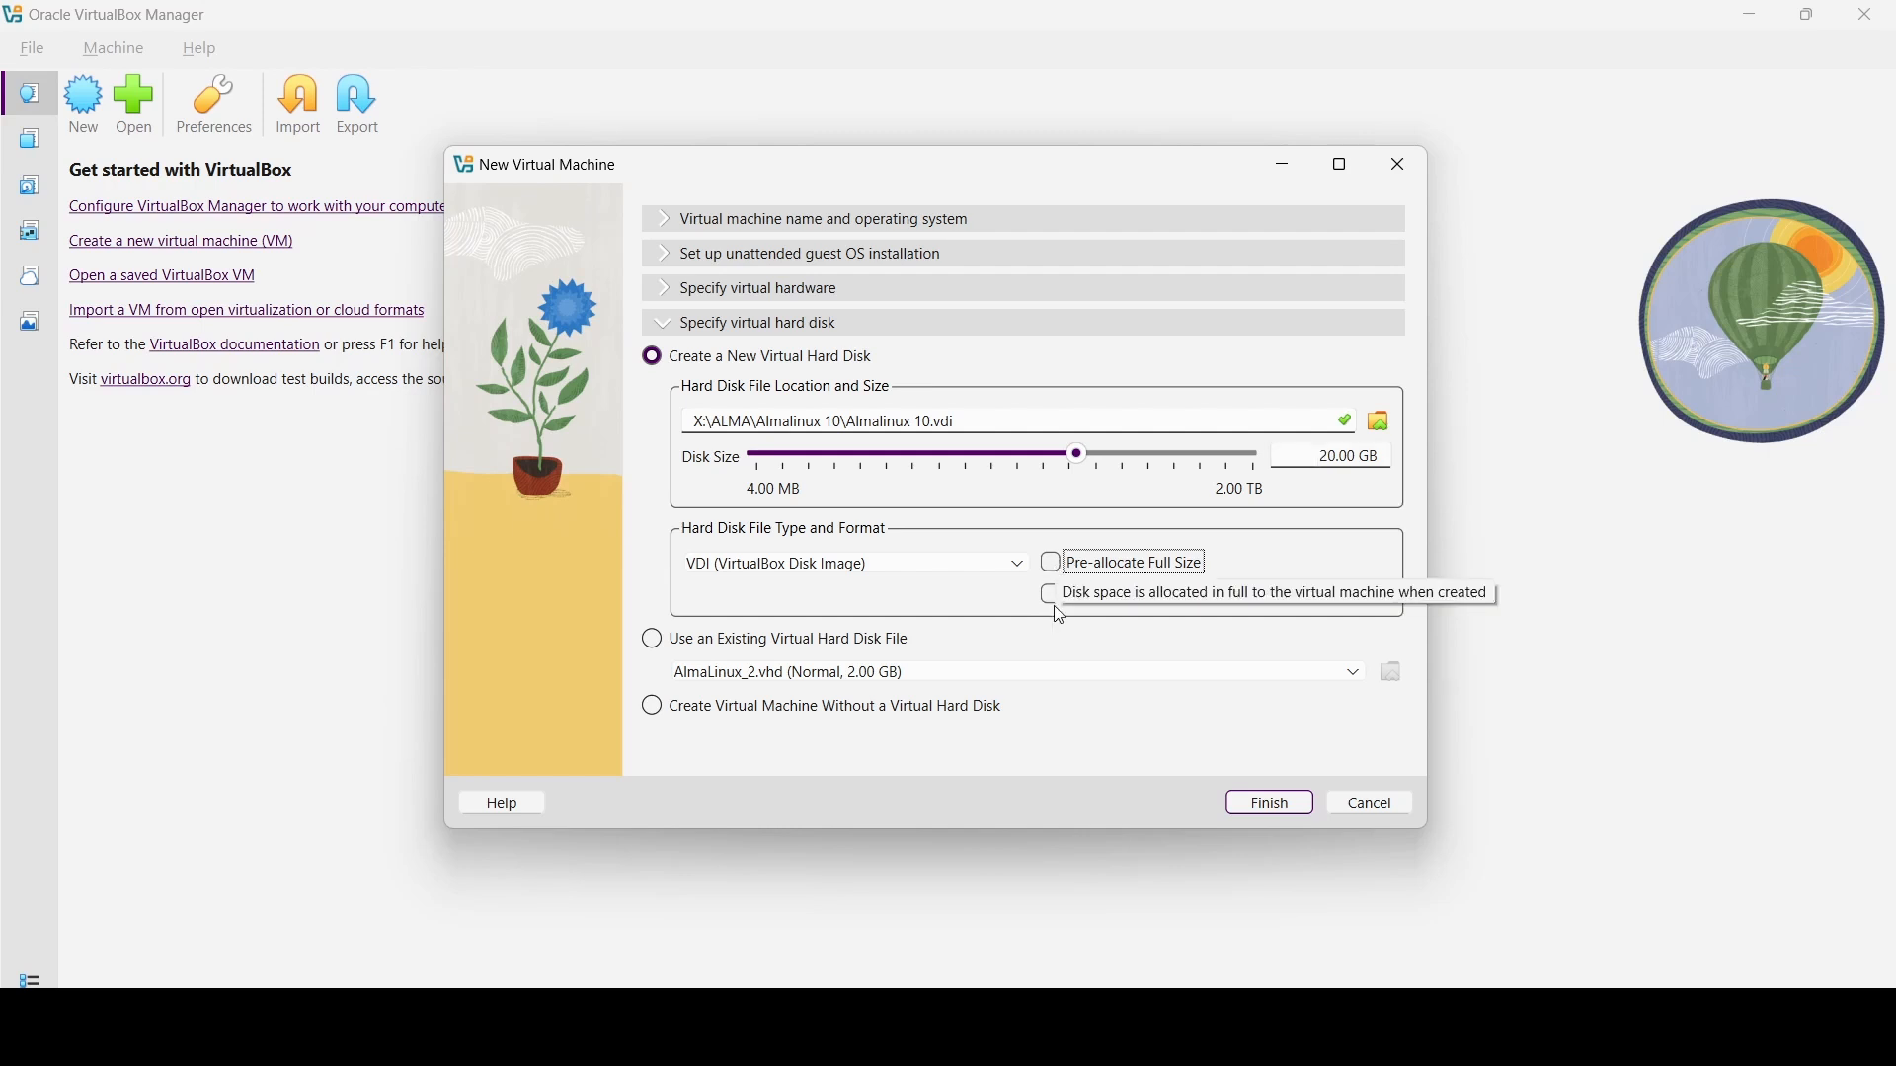
{"action": "left_click", "coordinate": [1281, 804]}
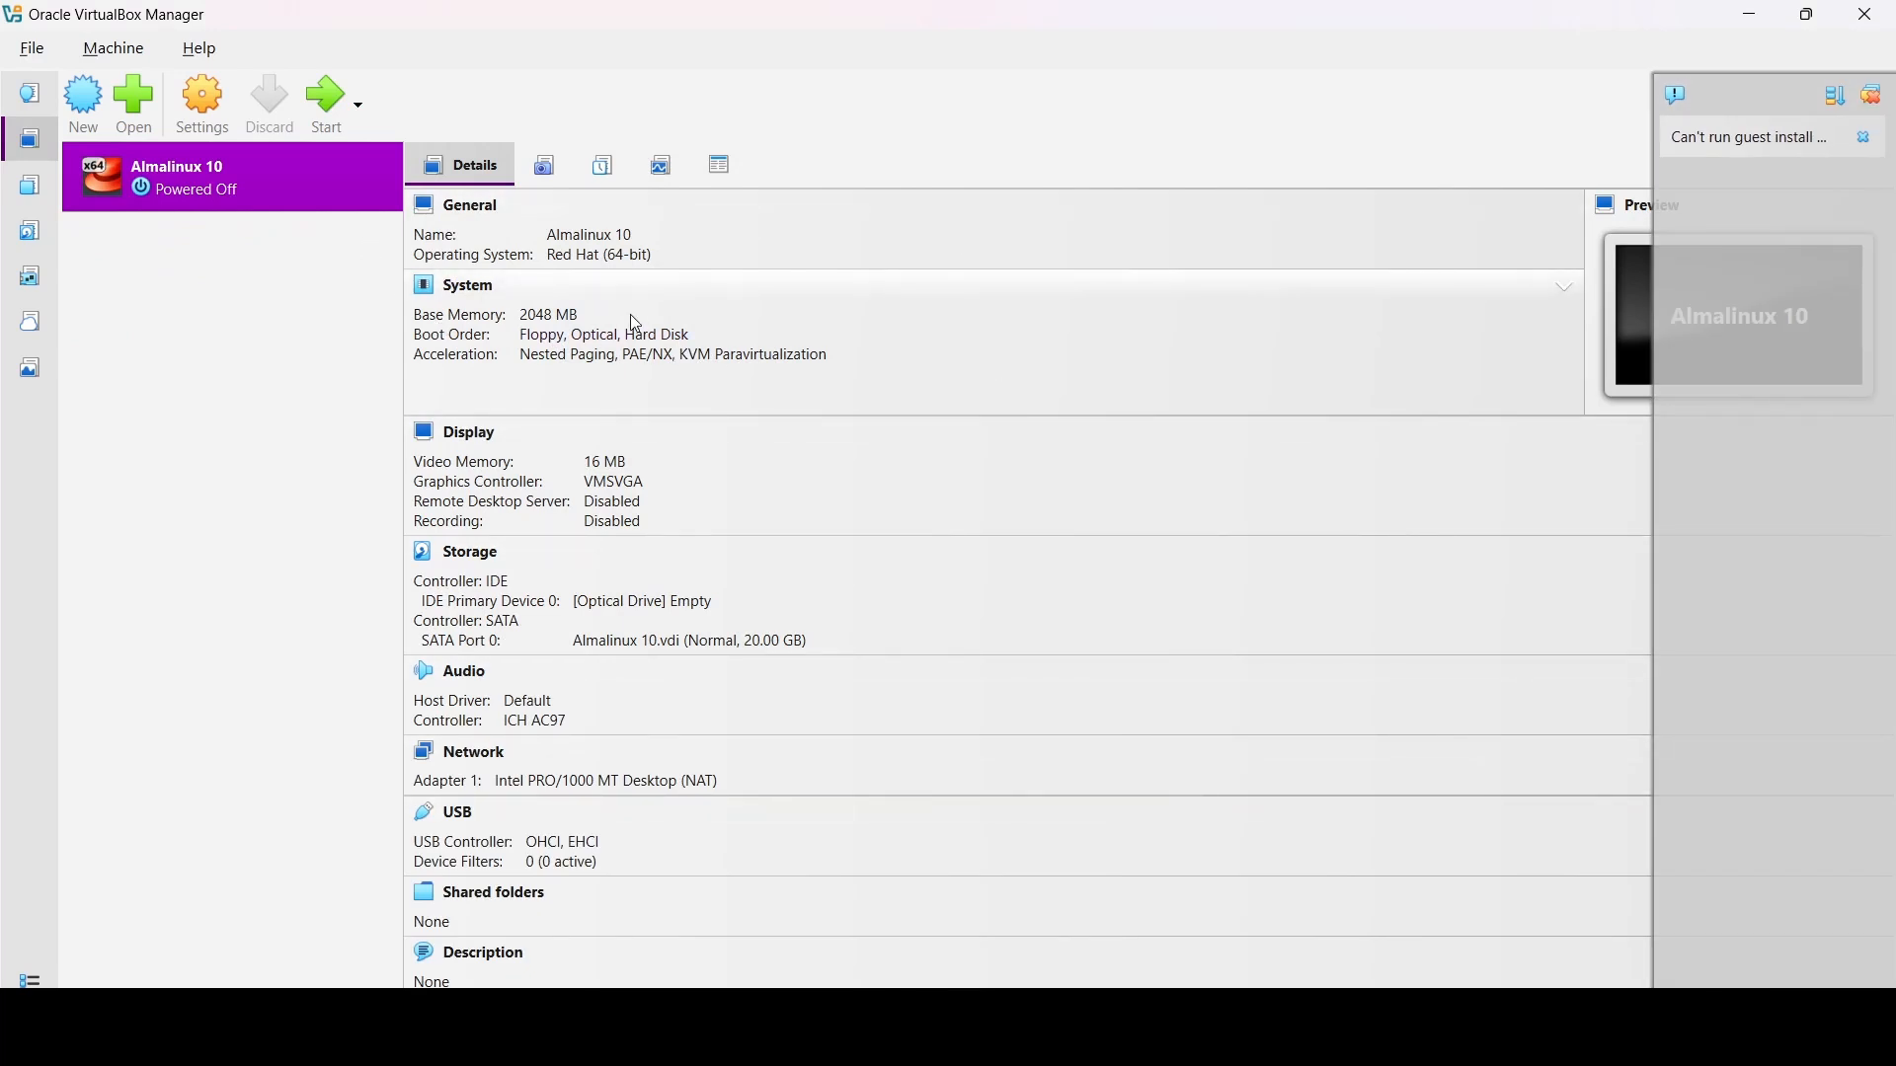
{"action": "left_click", "coordinate": [551, 259]}
{"action": "left_click", "coordinate": [911, 273]}
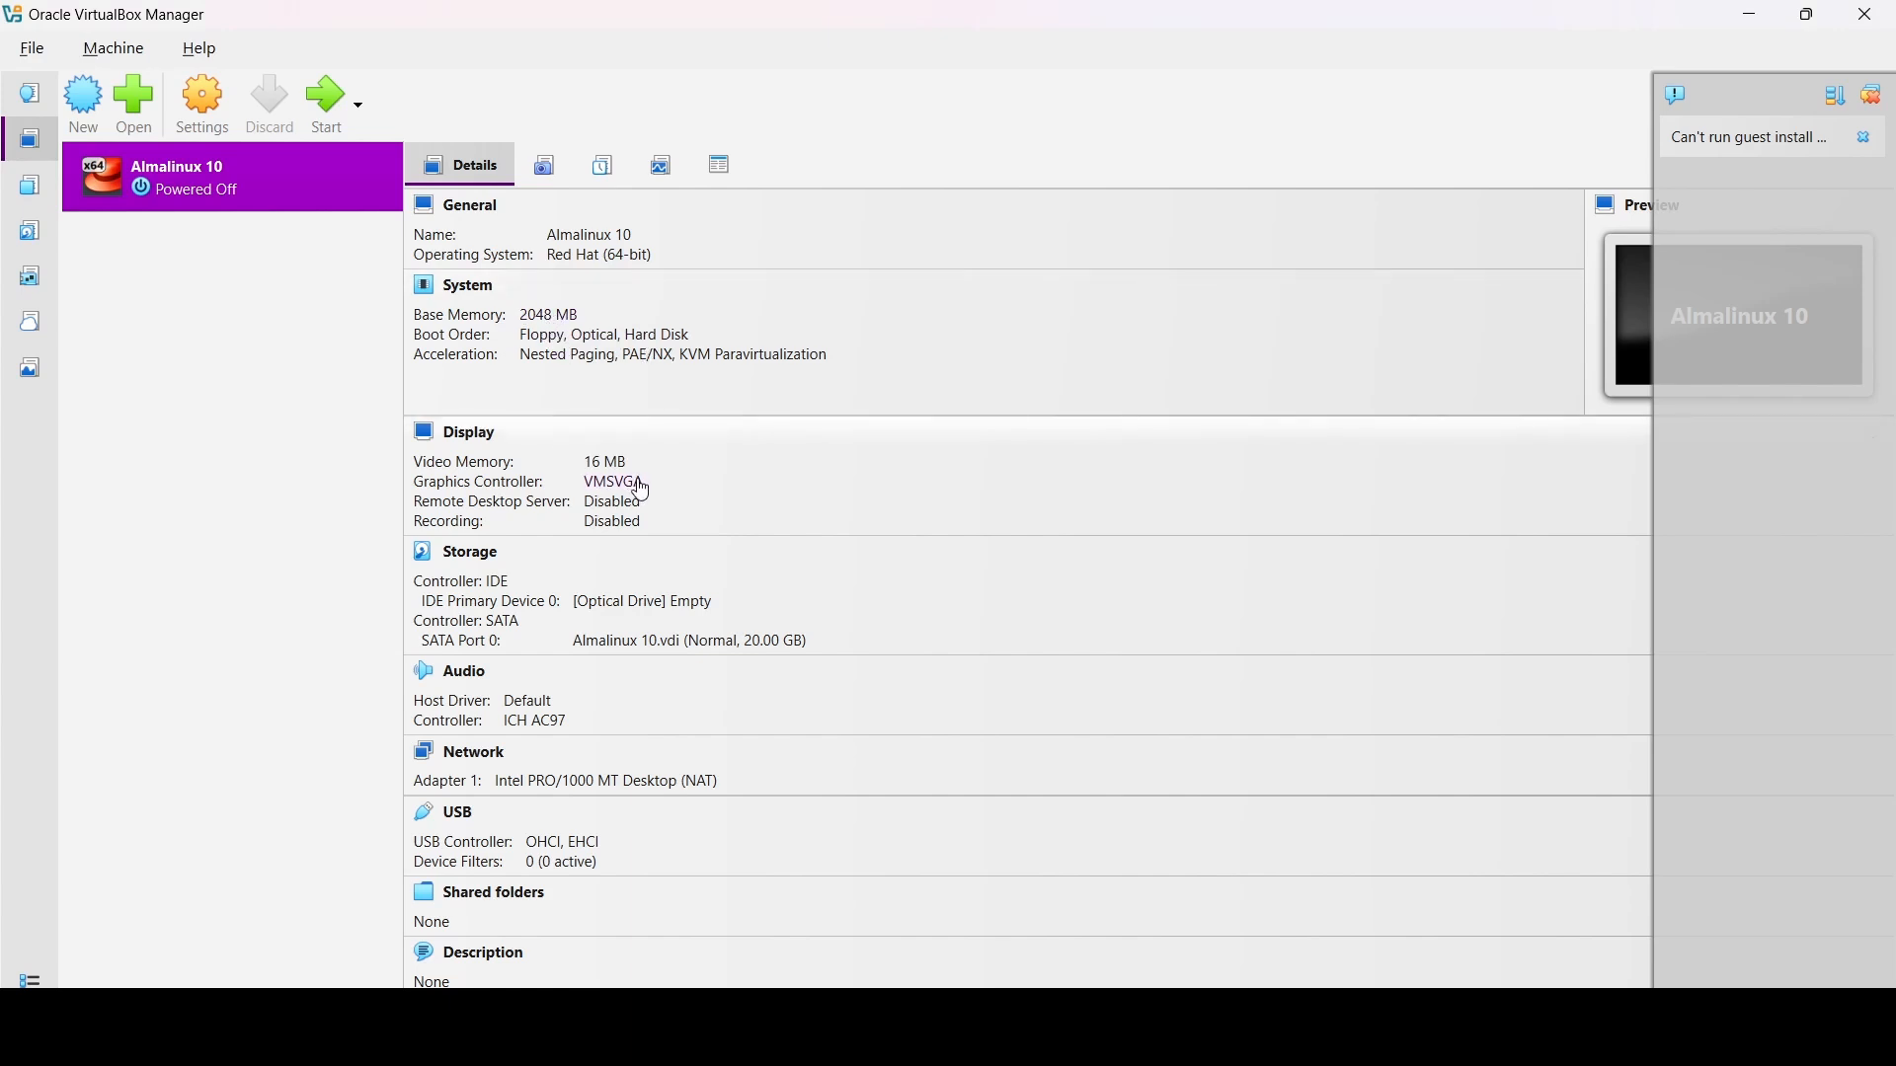
- Power on Almalinux 10, mount the AlmaLinux 10.0 minimal ISO and retry booting
{"action": "double_click", "coordinate": [245, 189]}
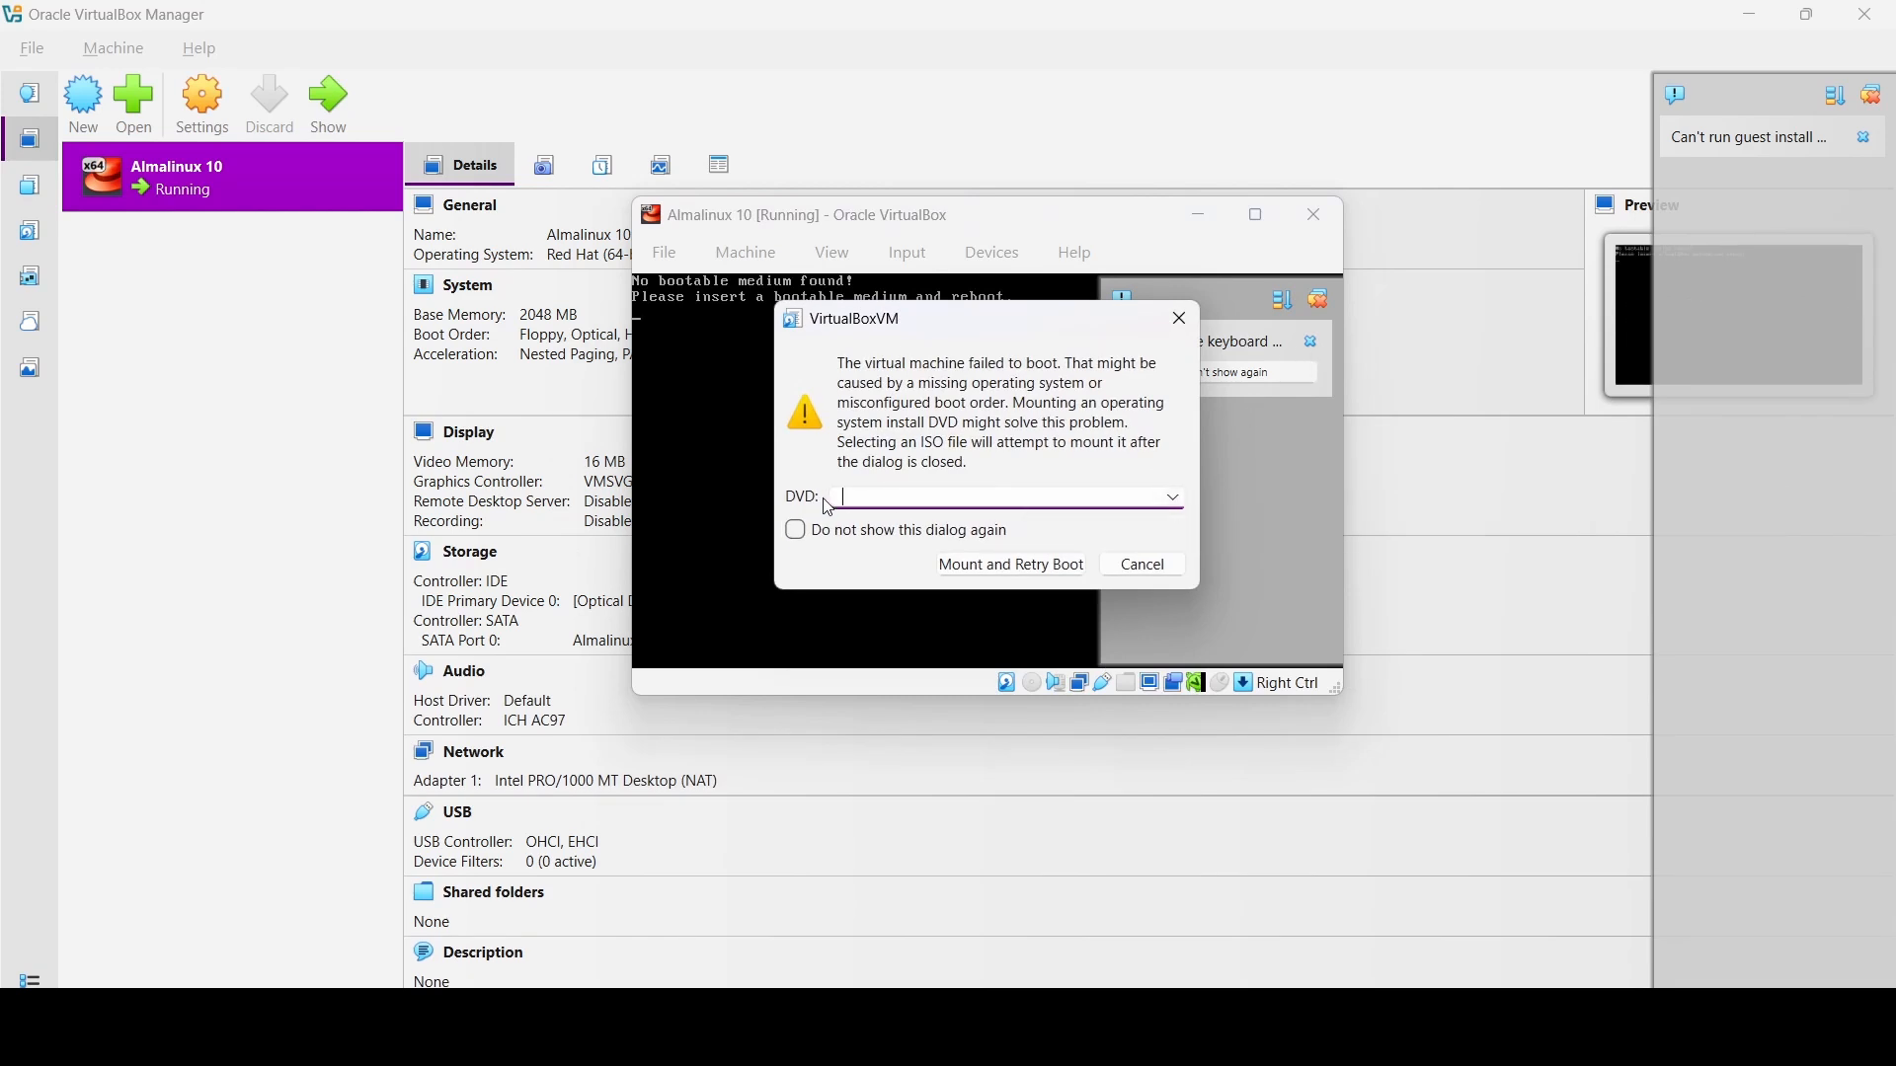
{"action": "left_click", "coordinate": [1178, 500]}
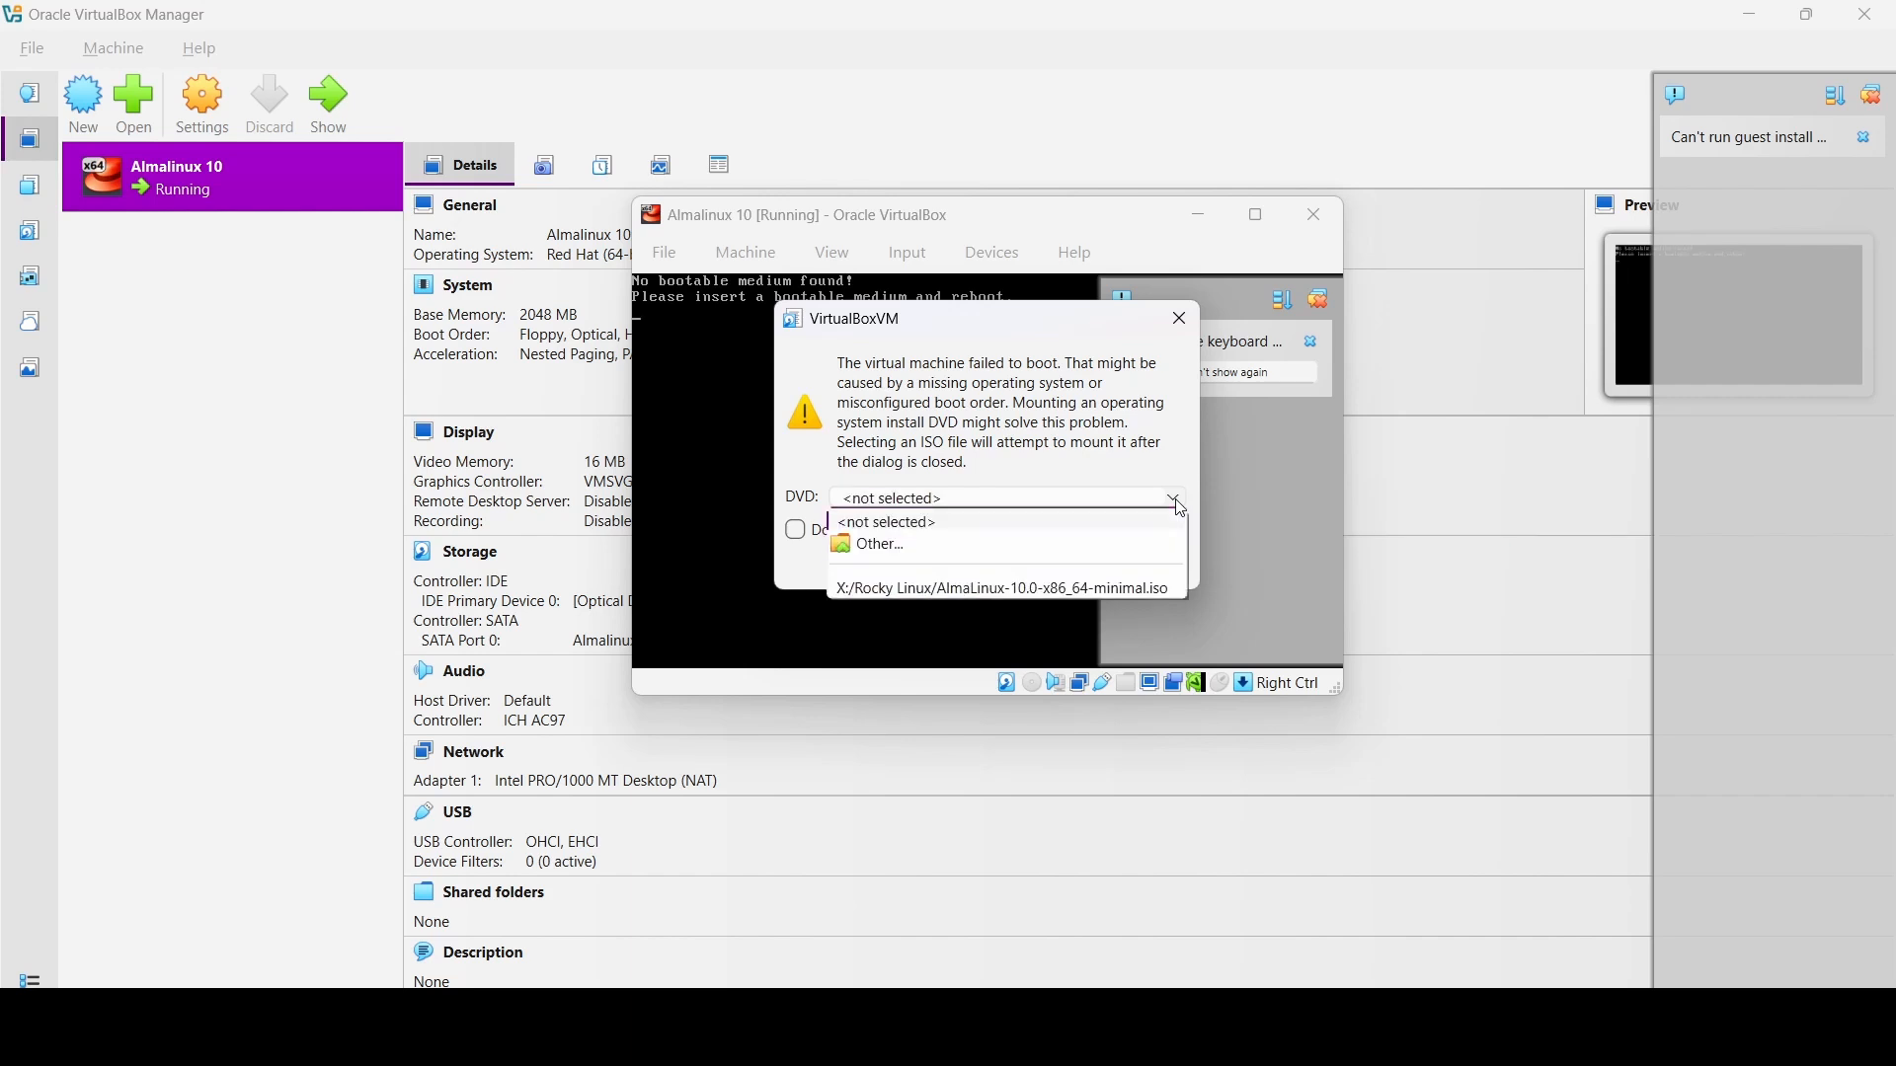
{"action": "left_click", "coordinate": [963, 589]}
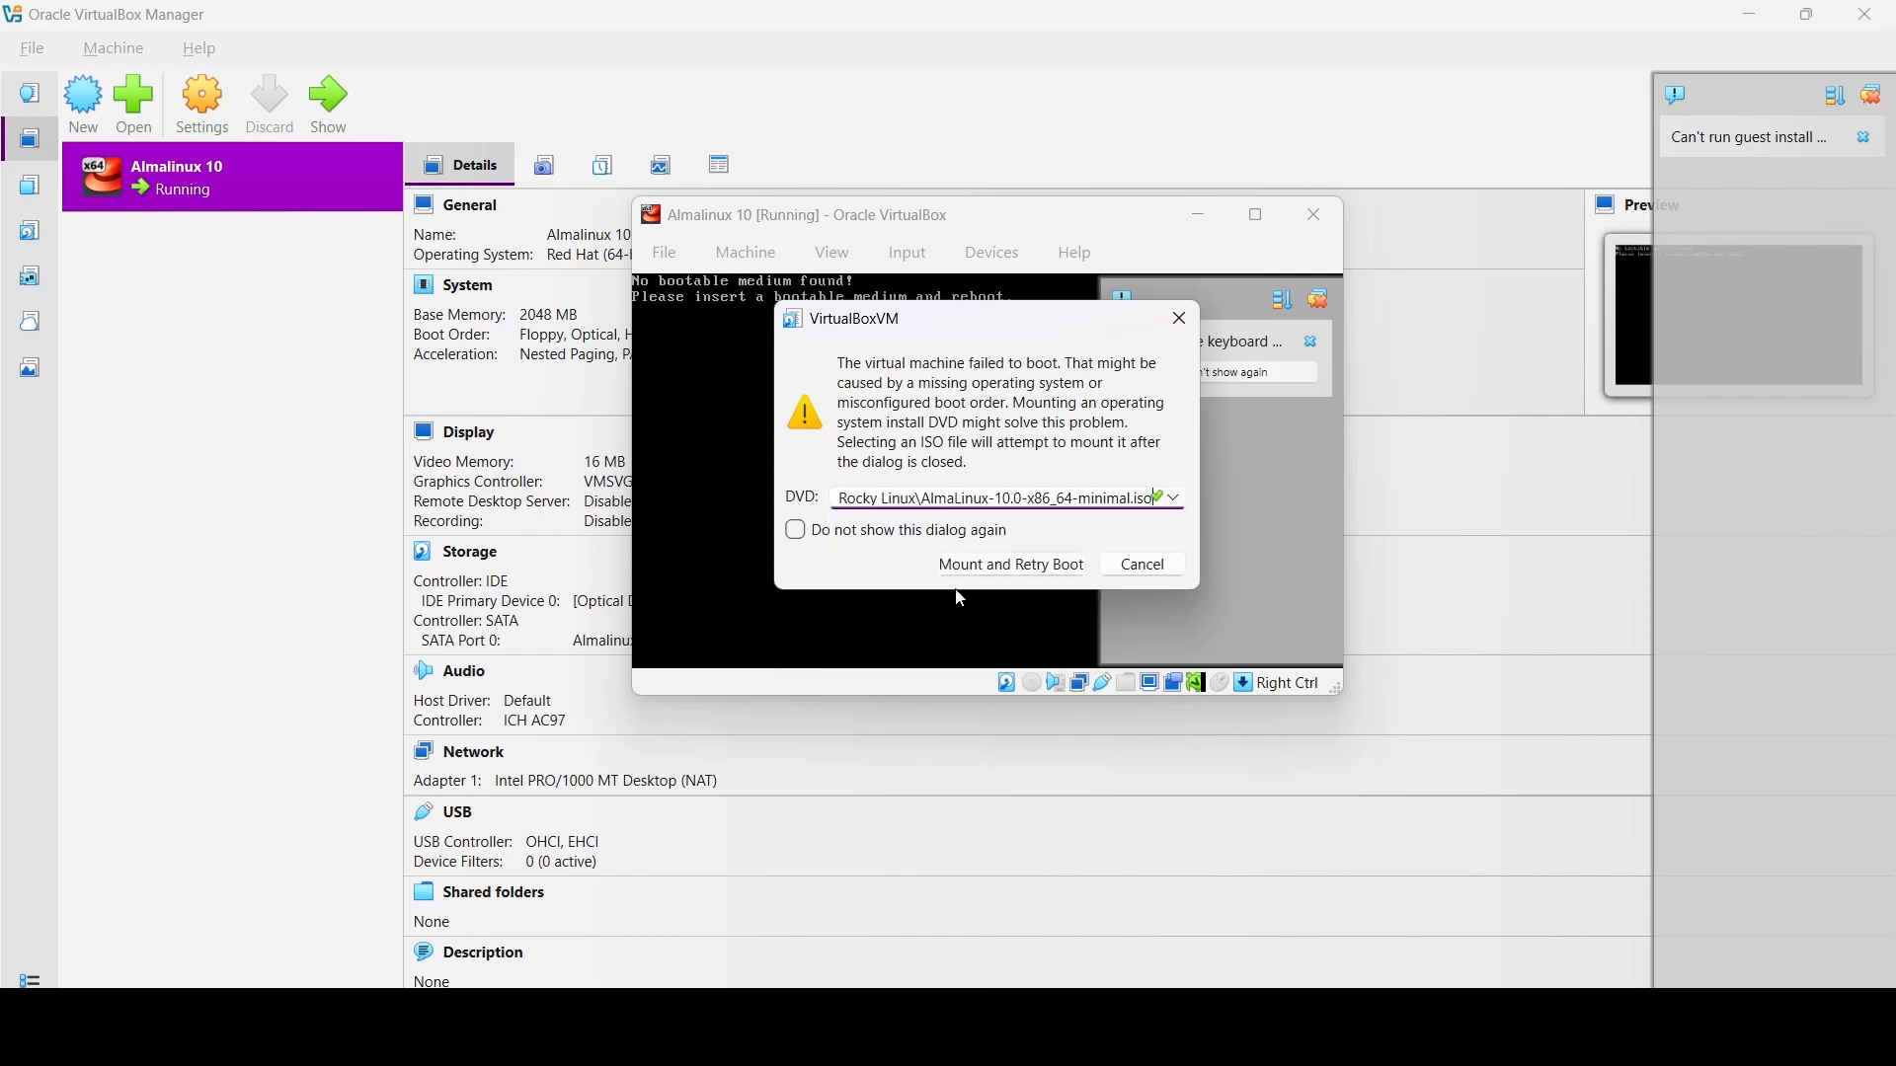
{"action": "left_click", "coordinate": [1017, 567]}
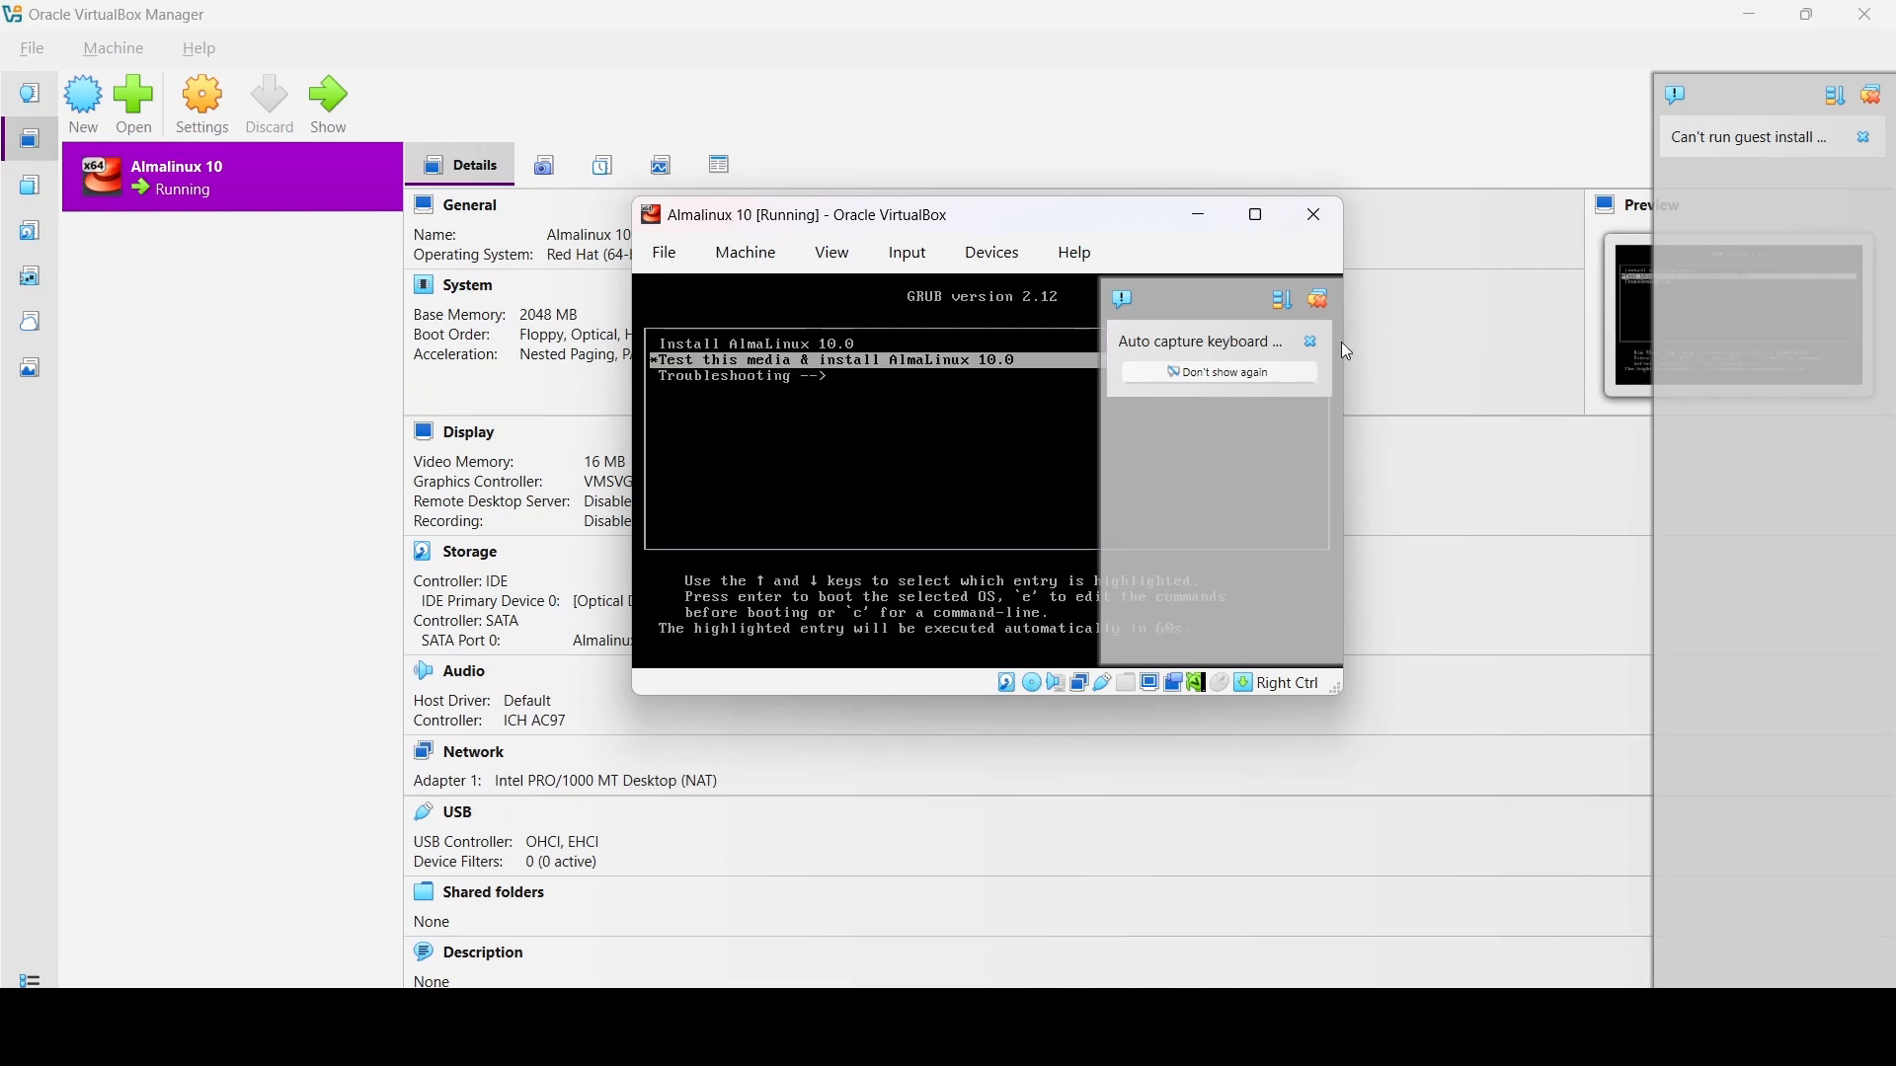
{"action": "left_click", "coordinate": [1311, 342]}
- Maximize the VM window and boot the 'Install AlmaLinux 10.0' GRUB entry
{"action": "left_click", "coordinate": [1259, 216]}
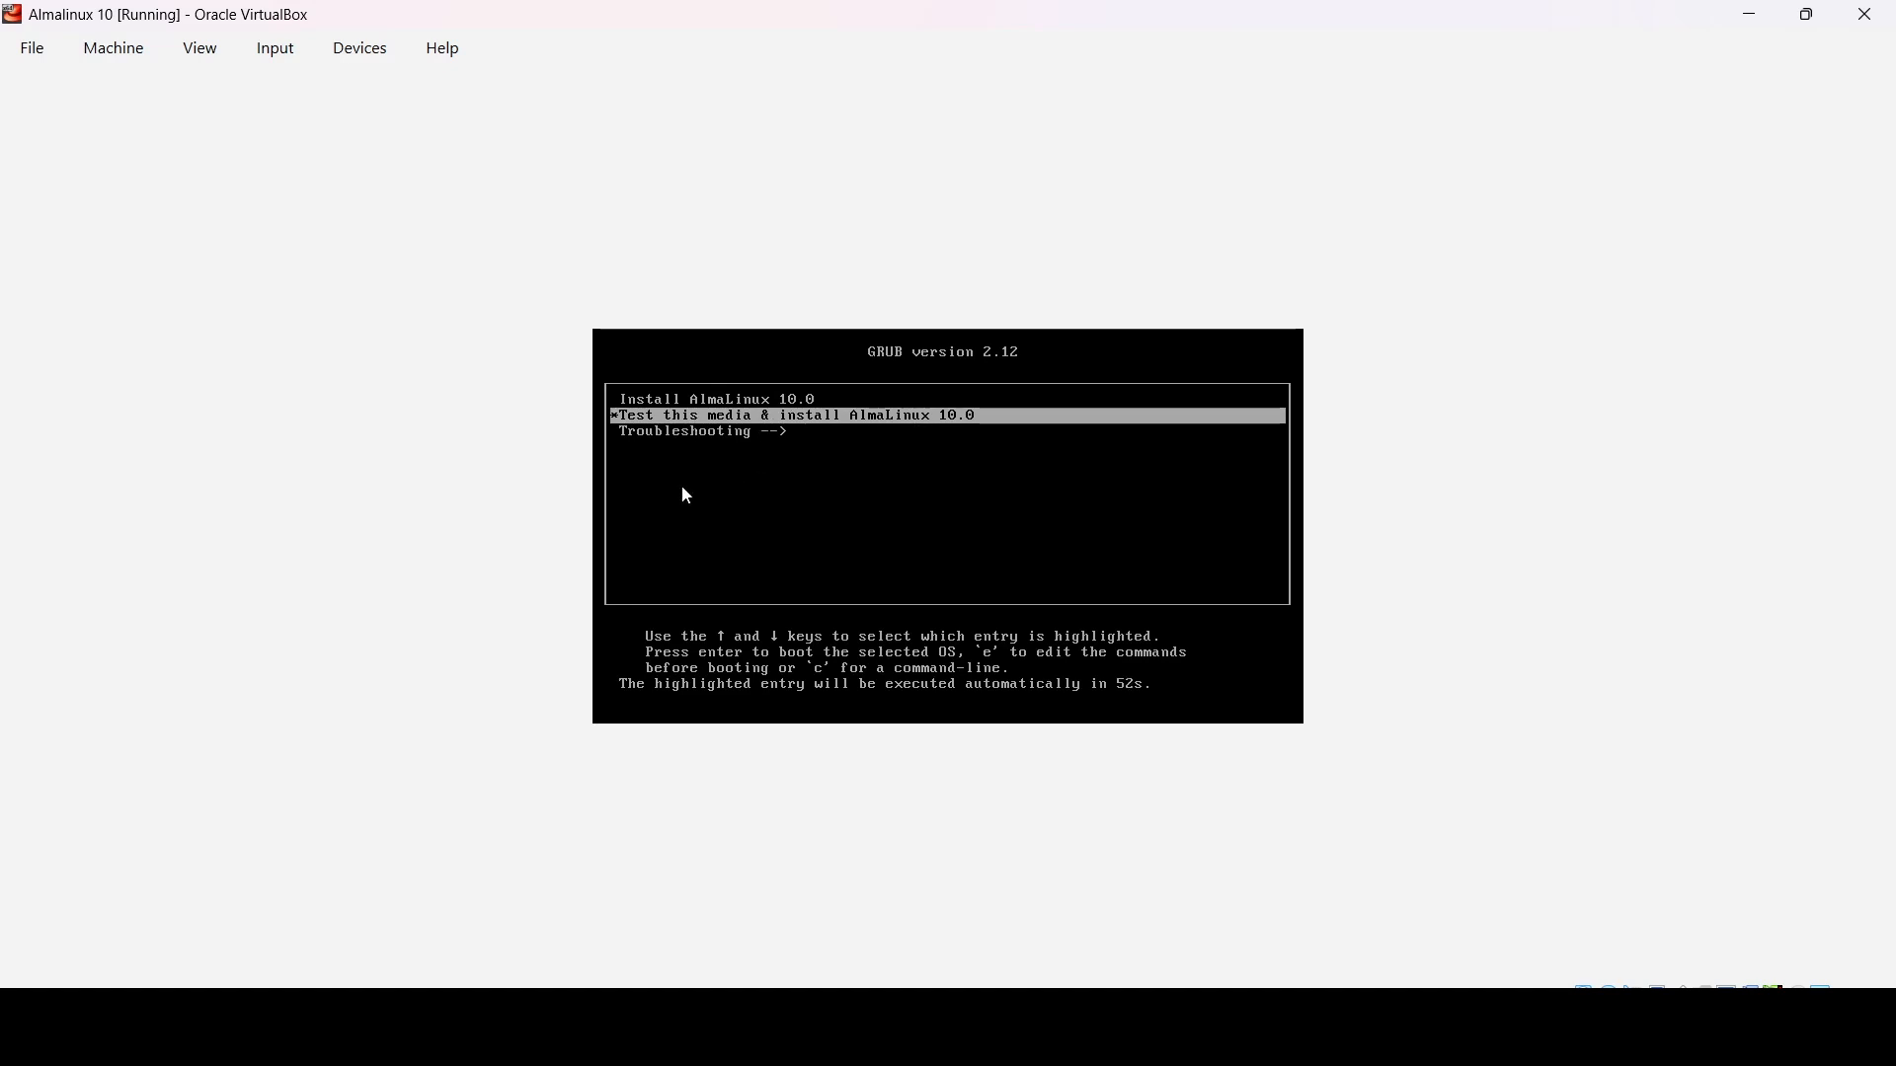
{"action": "key", "text": "Up"}
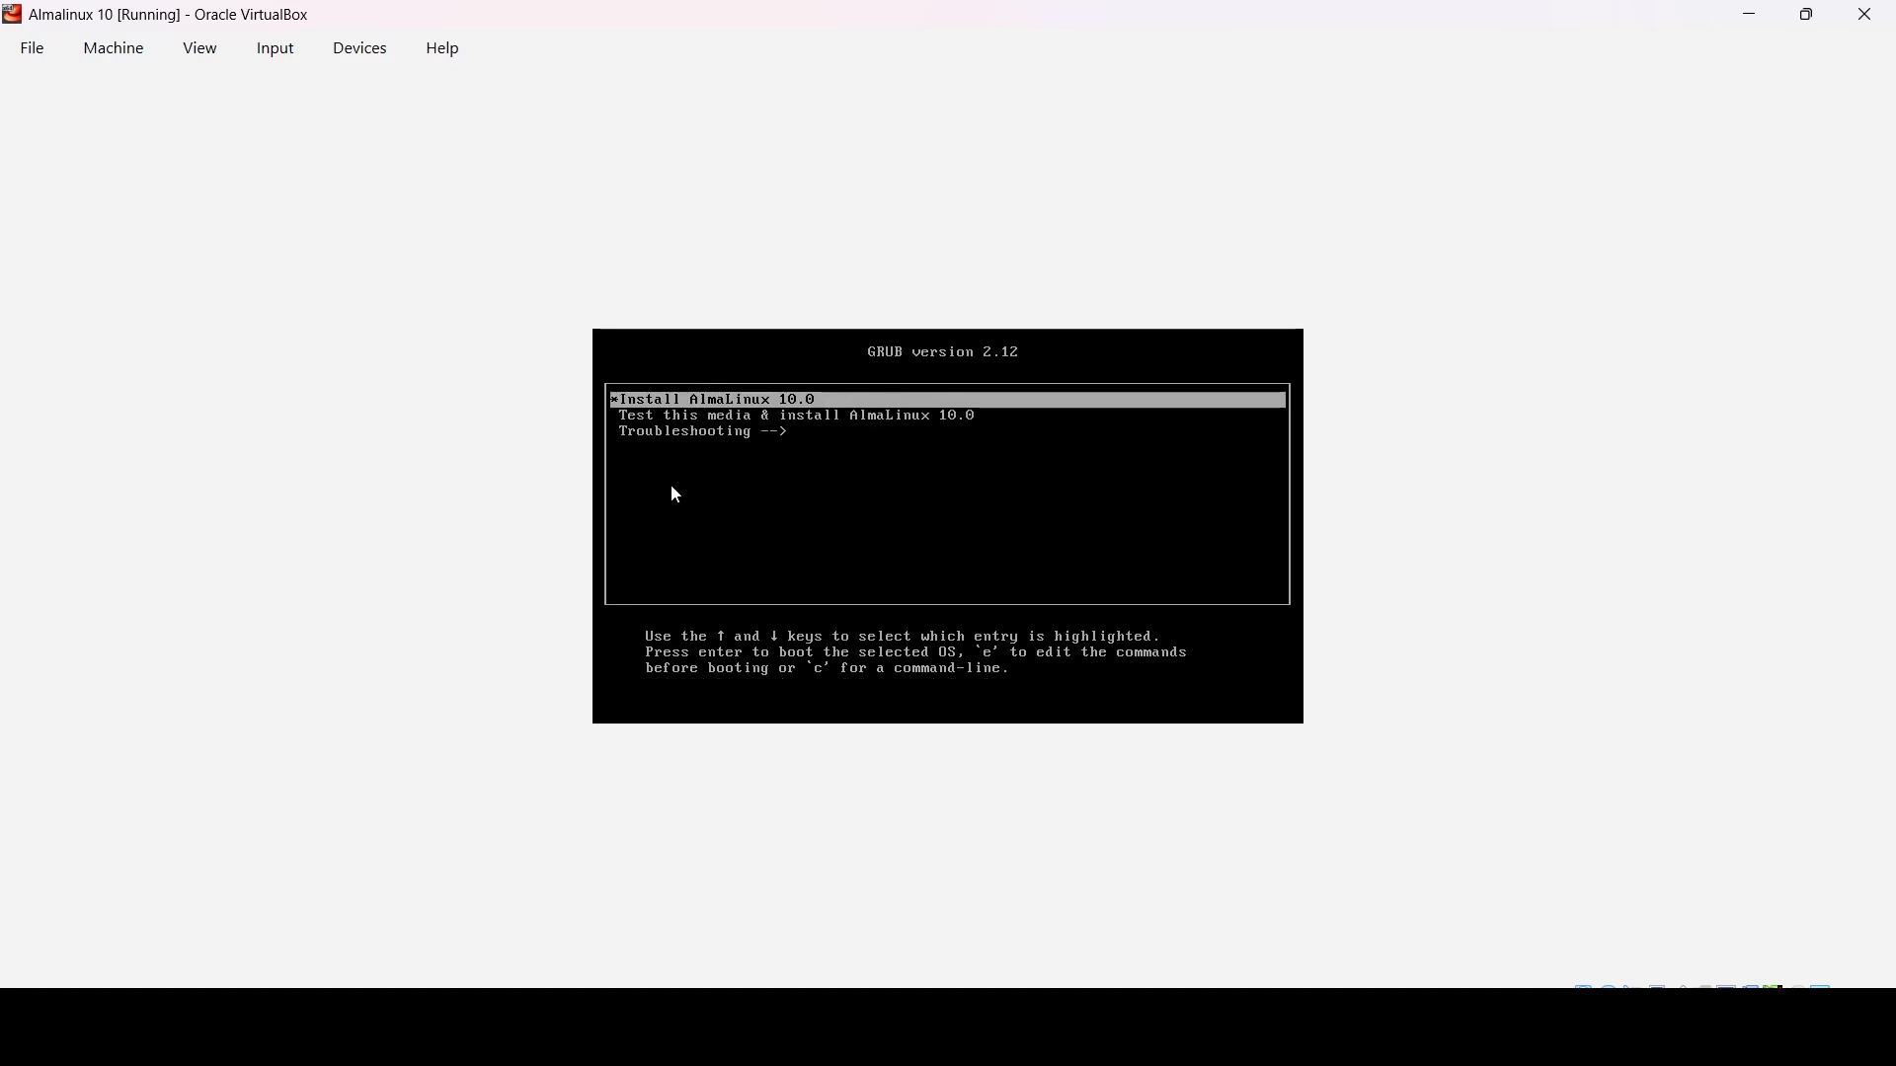
{"action": "key", "text": "Return"}
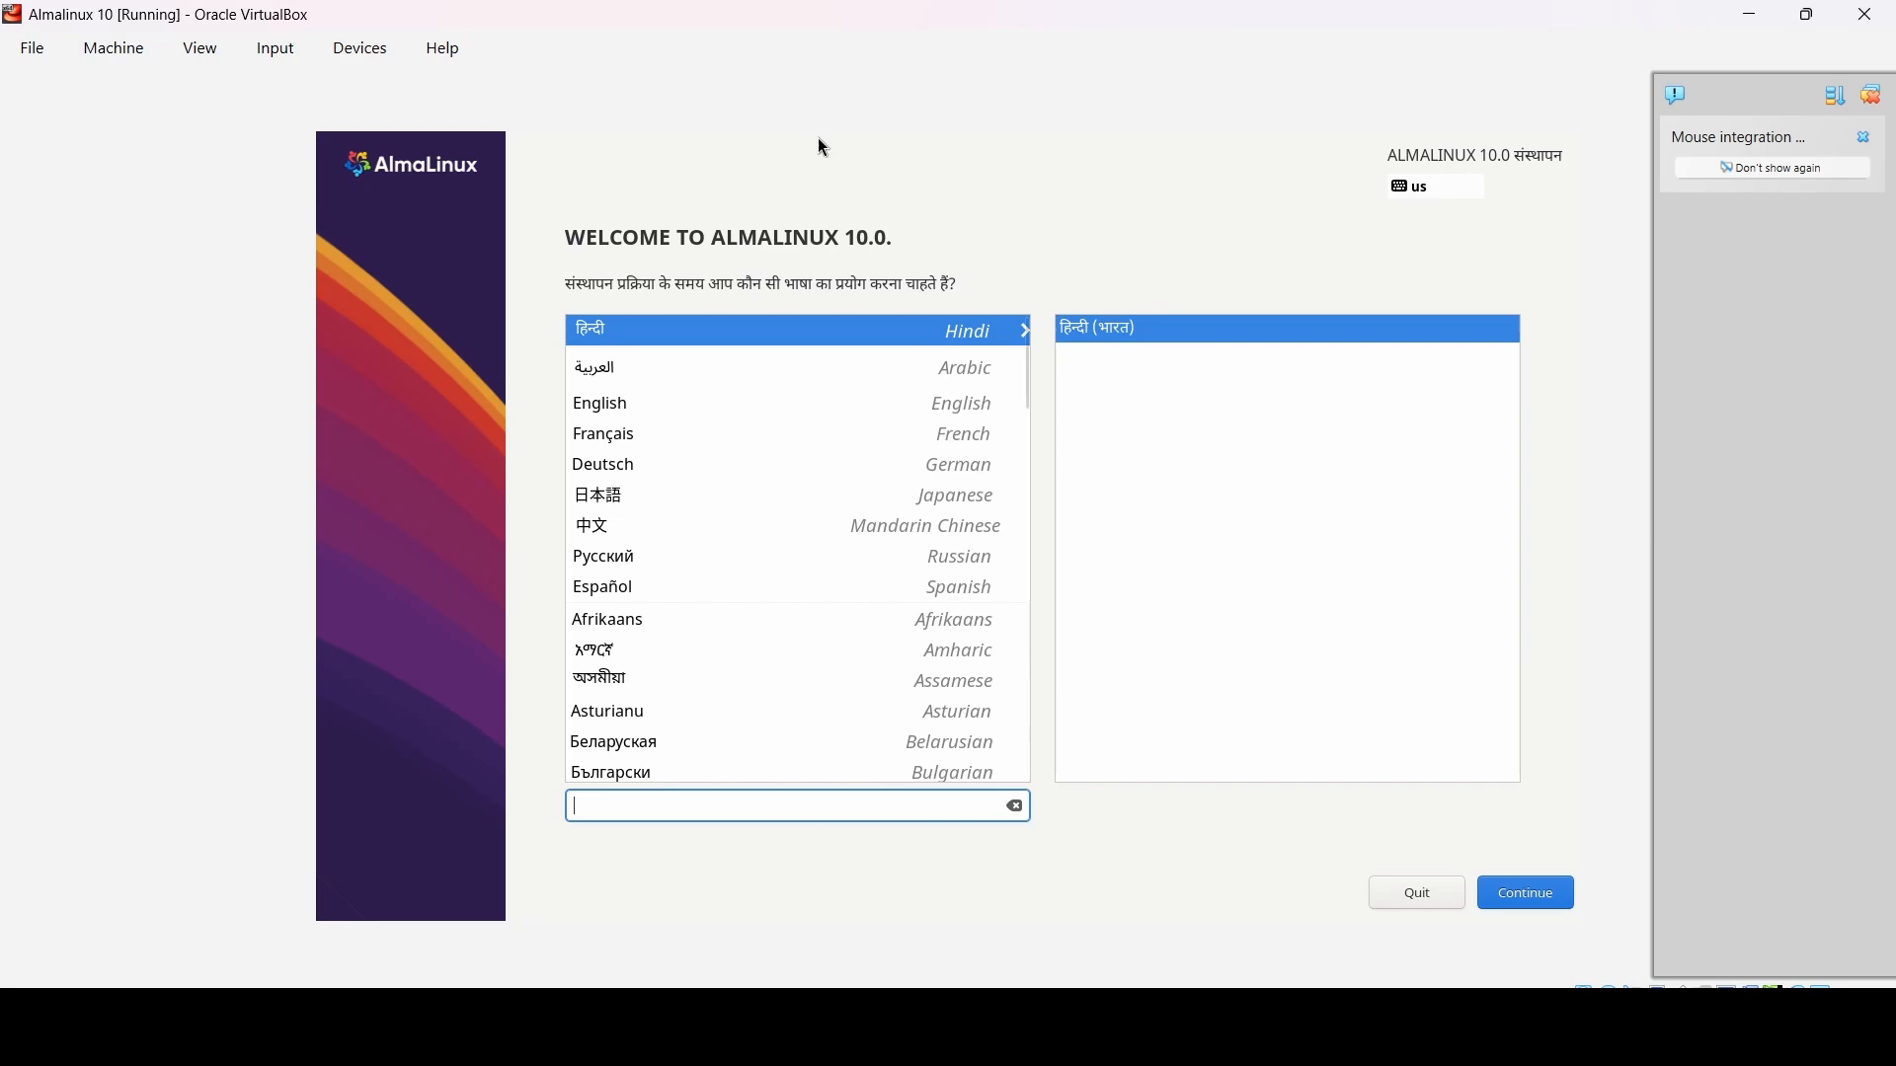
- Choose English (India) as the installer language and continue
{"action": "left_click", "coordinate": [695, 394]}
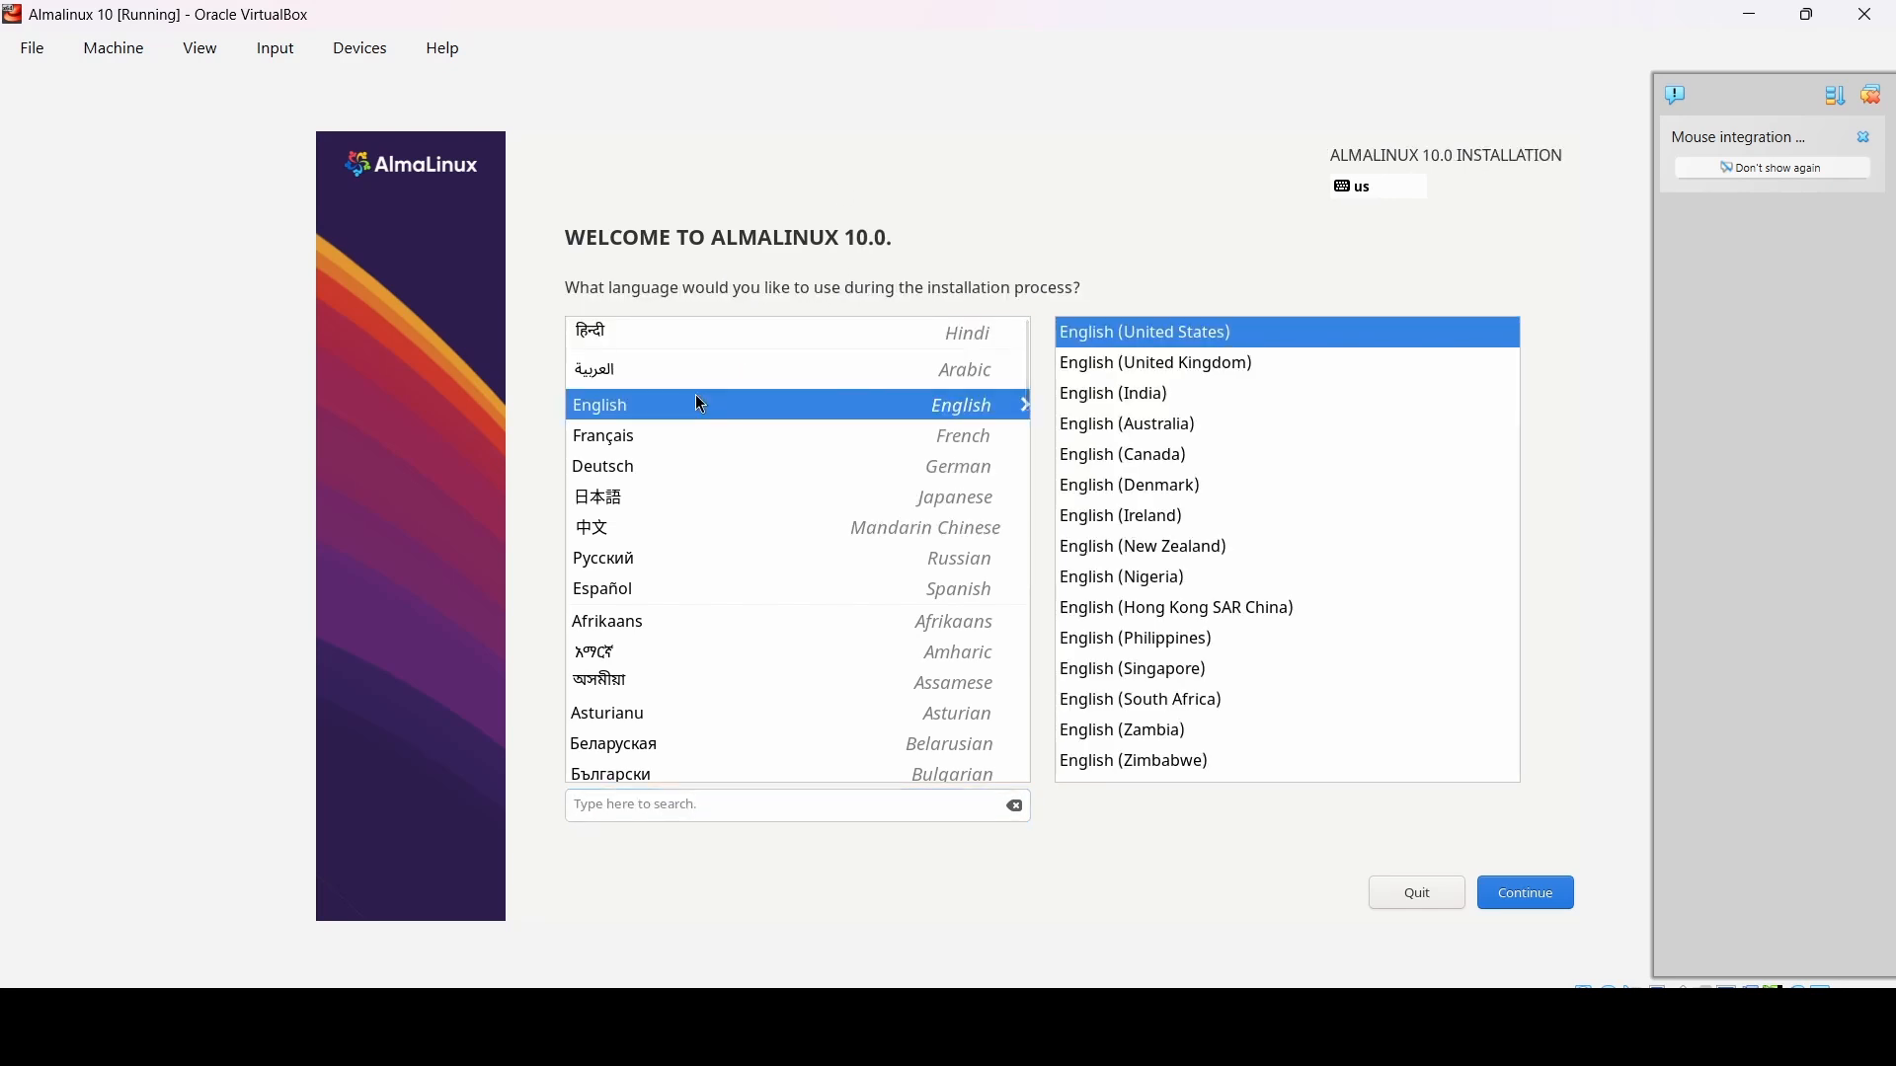
{"action": "left_click", "coordinate": [1127, 405]}
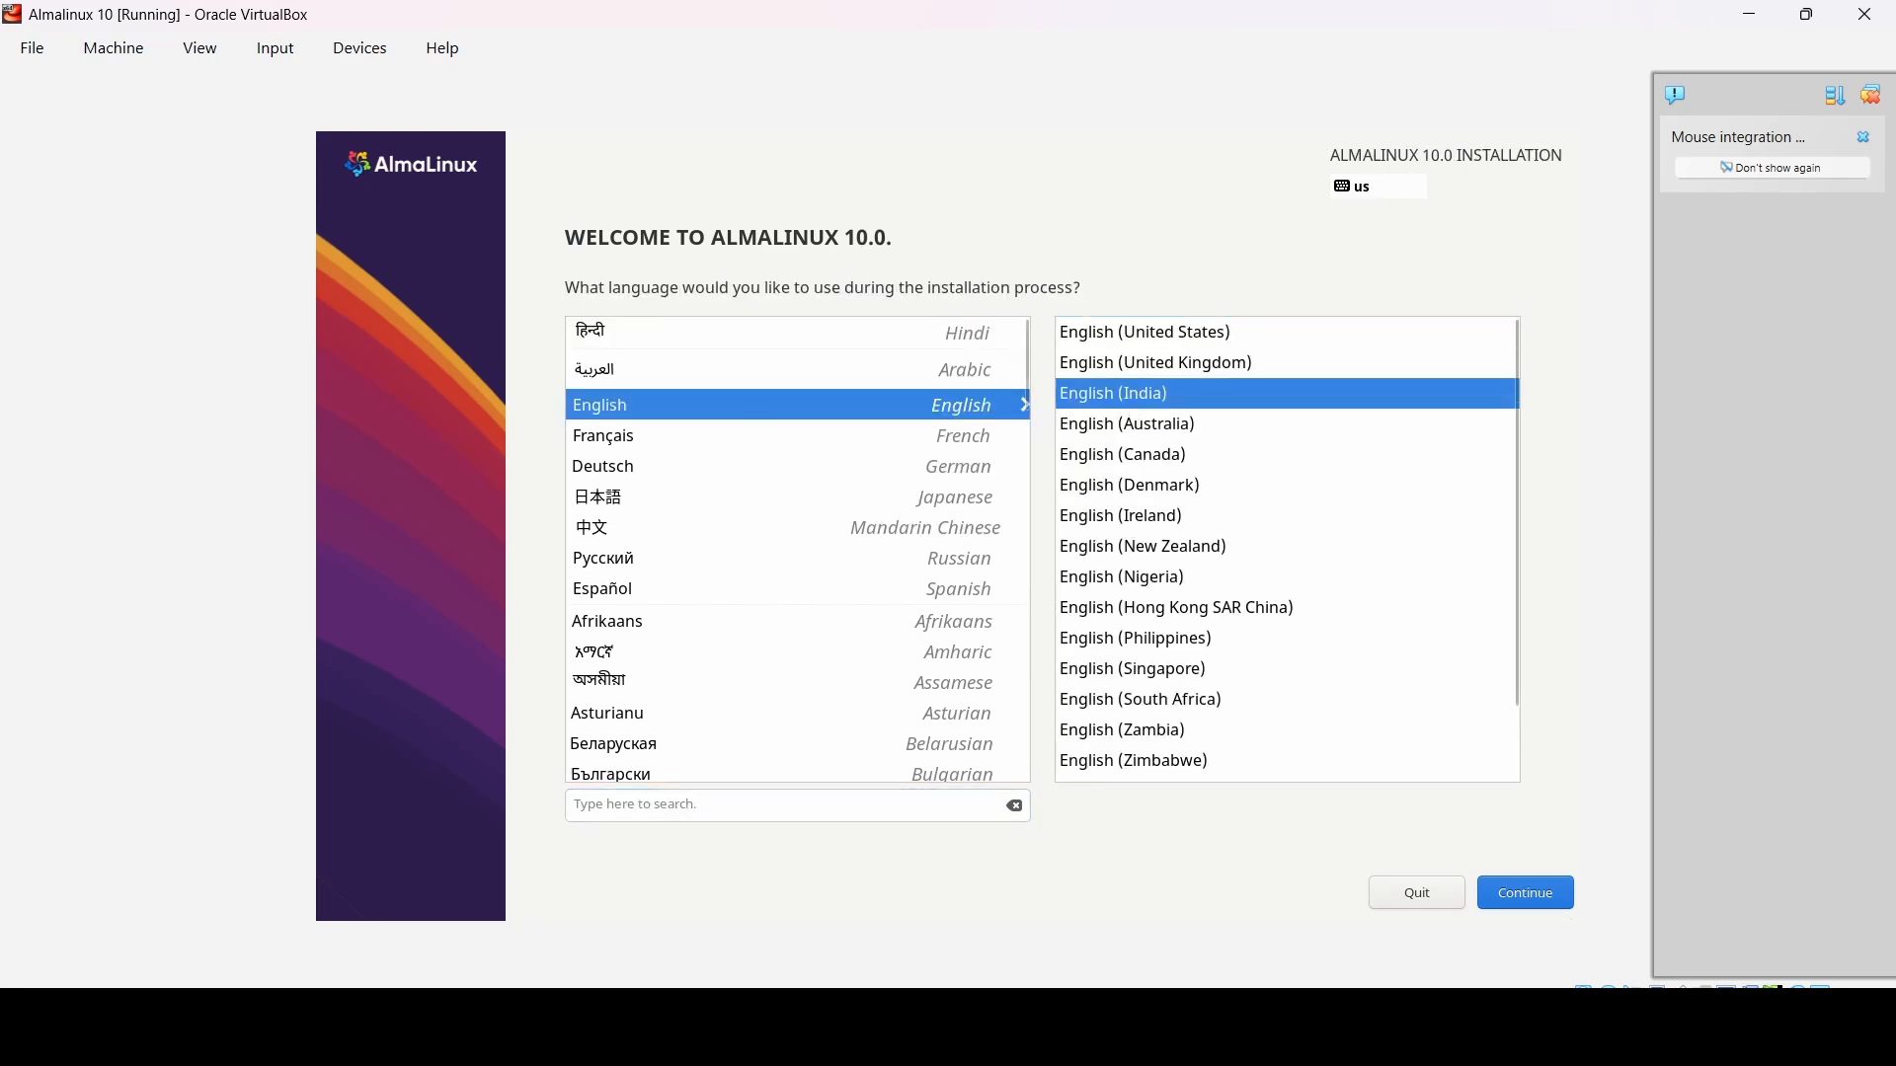
{"action": "left_click", "coordinate": [1515, 897]}
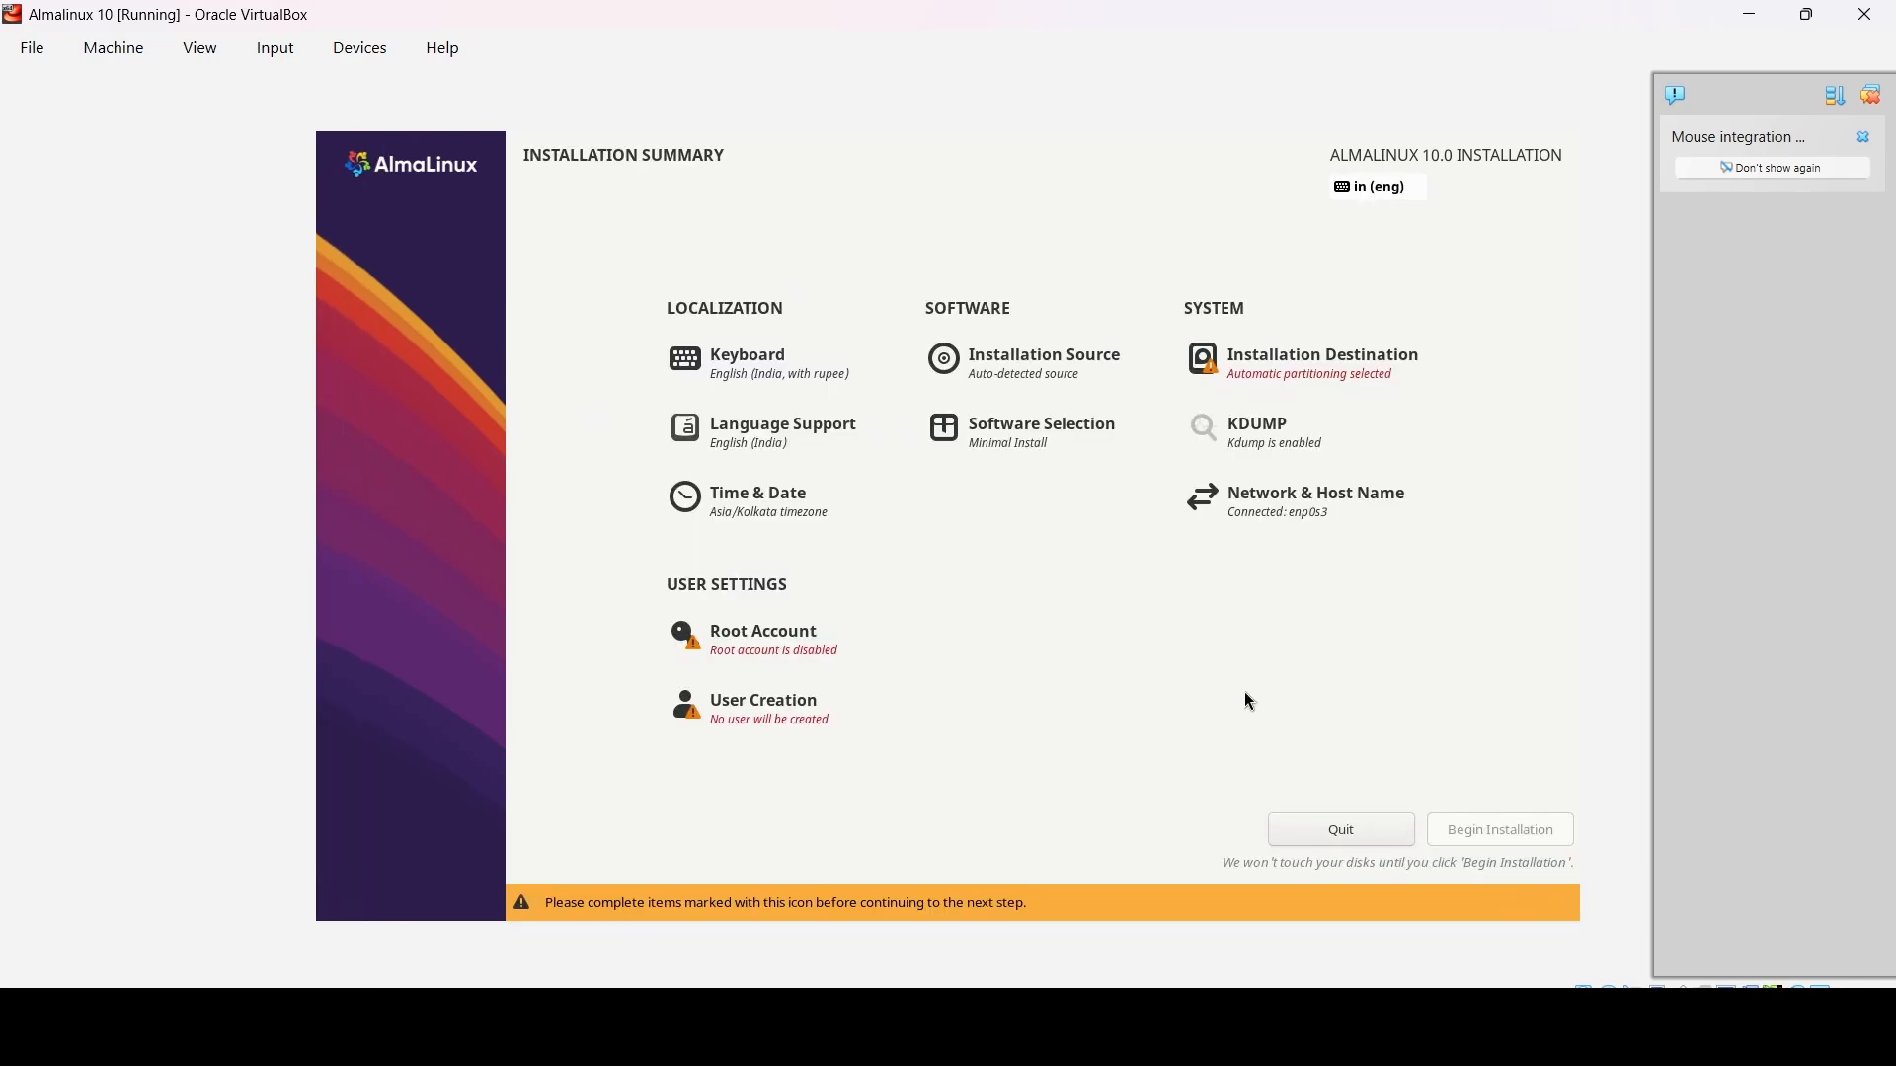
- Accept the 20 GiB disk with automatic partitioning and leave the root account disabled
{"action": "left_click", "coordinate": [1345, 382]}
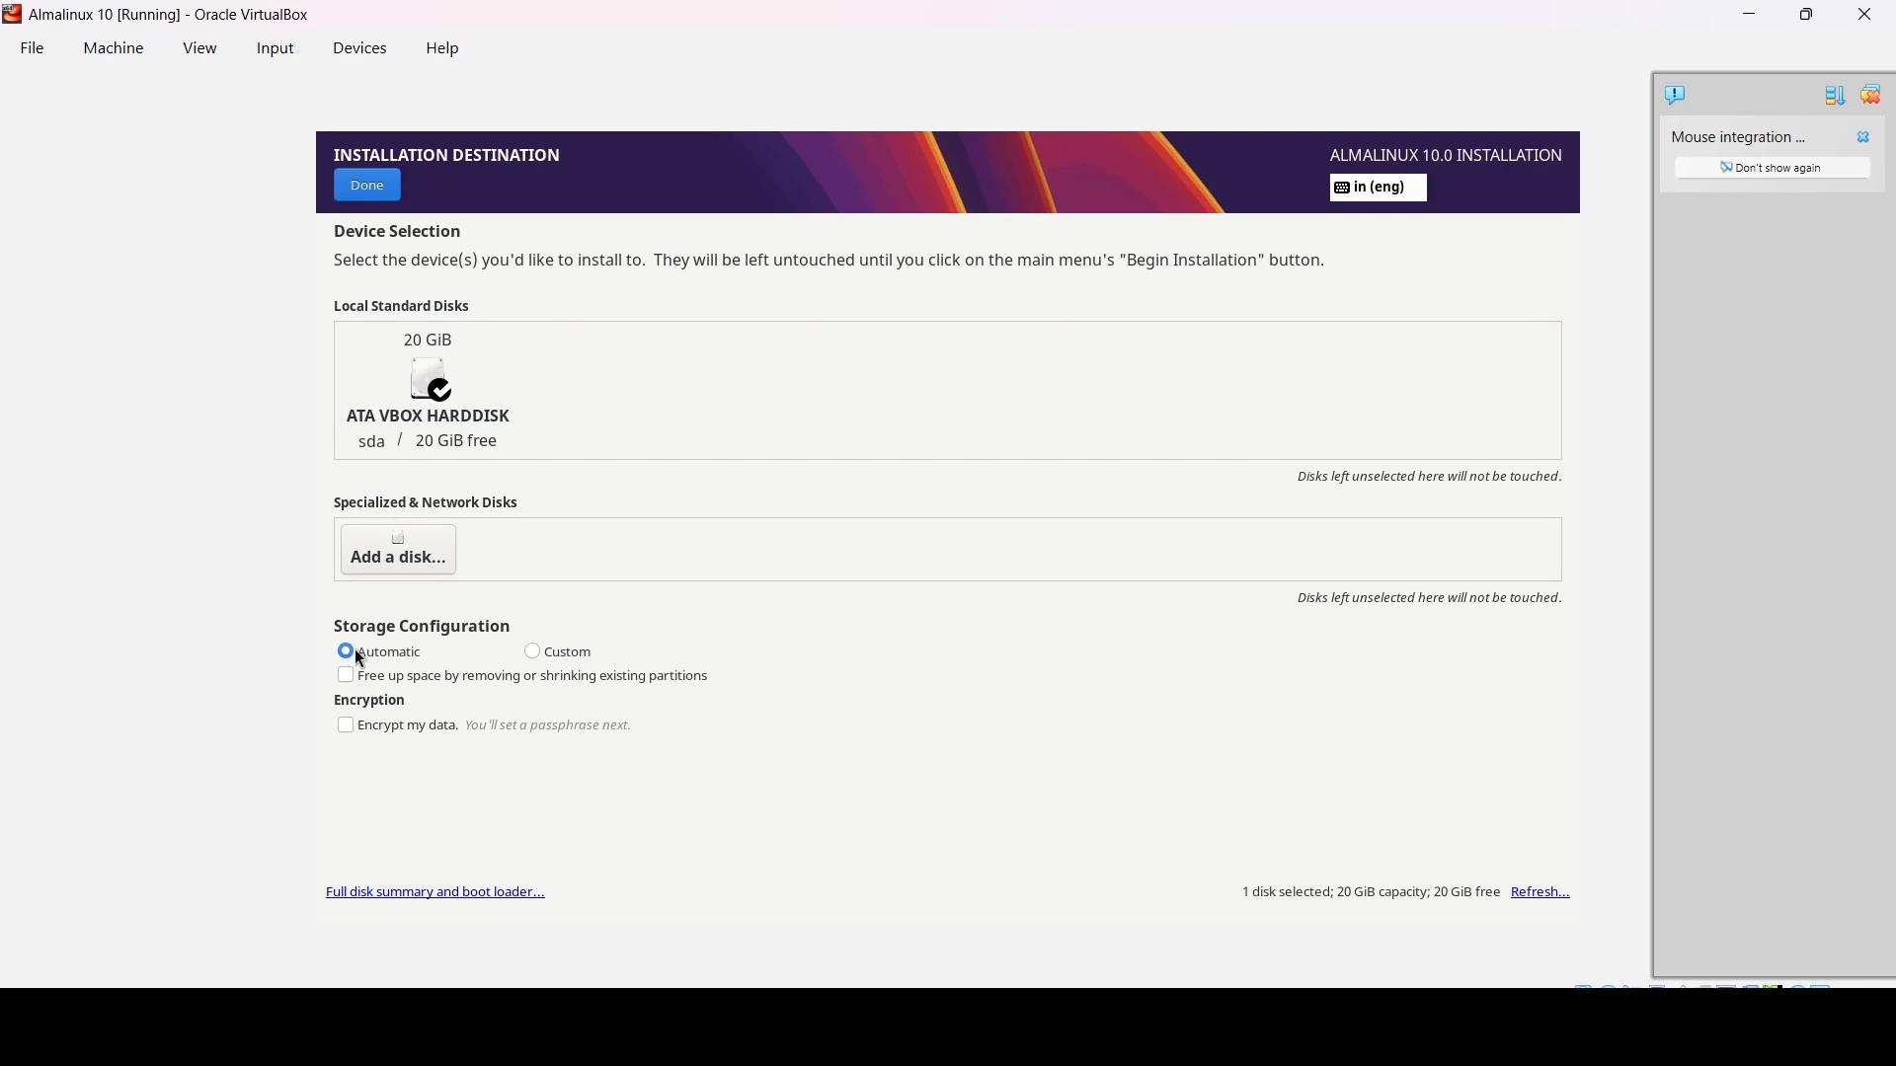
{"action": "left_click", "coordinate": [368, 188]}
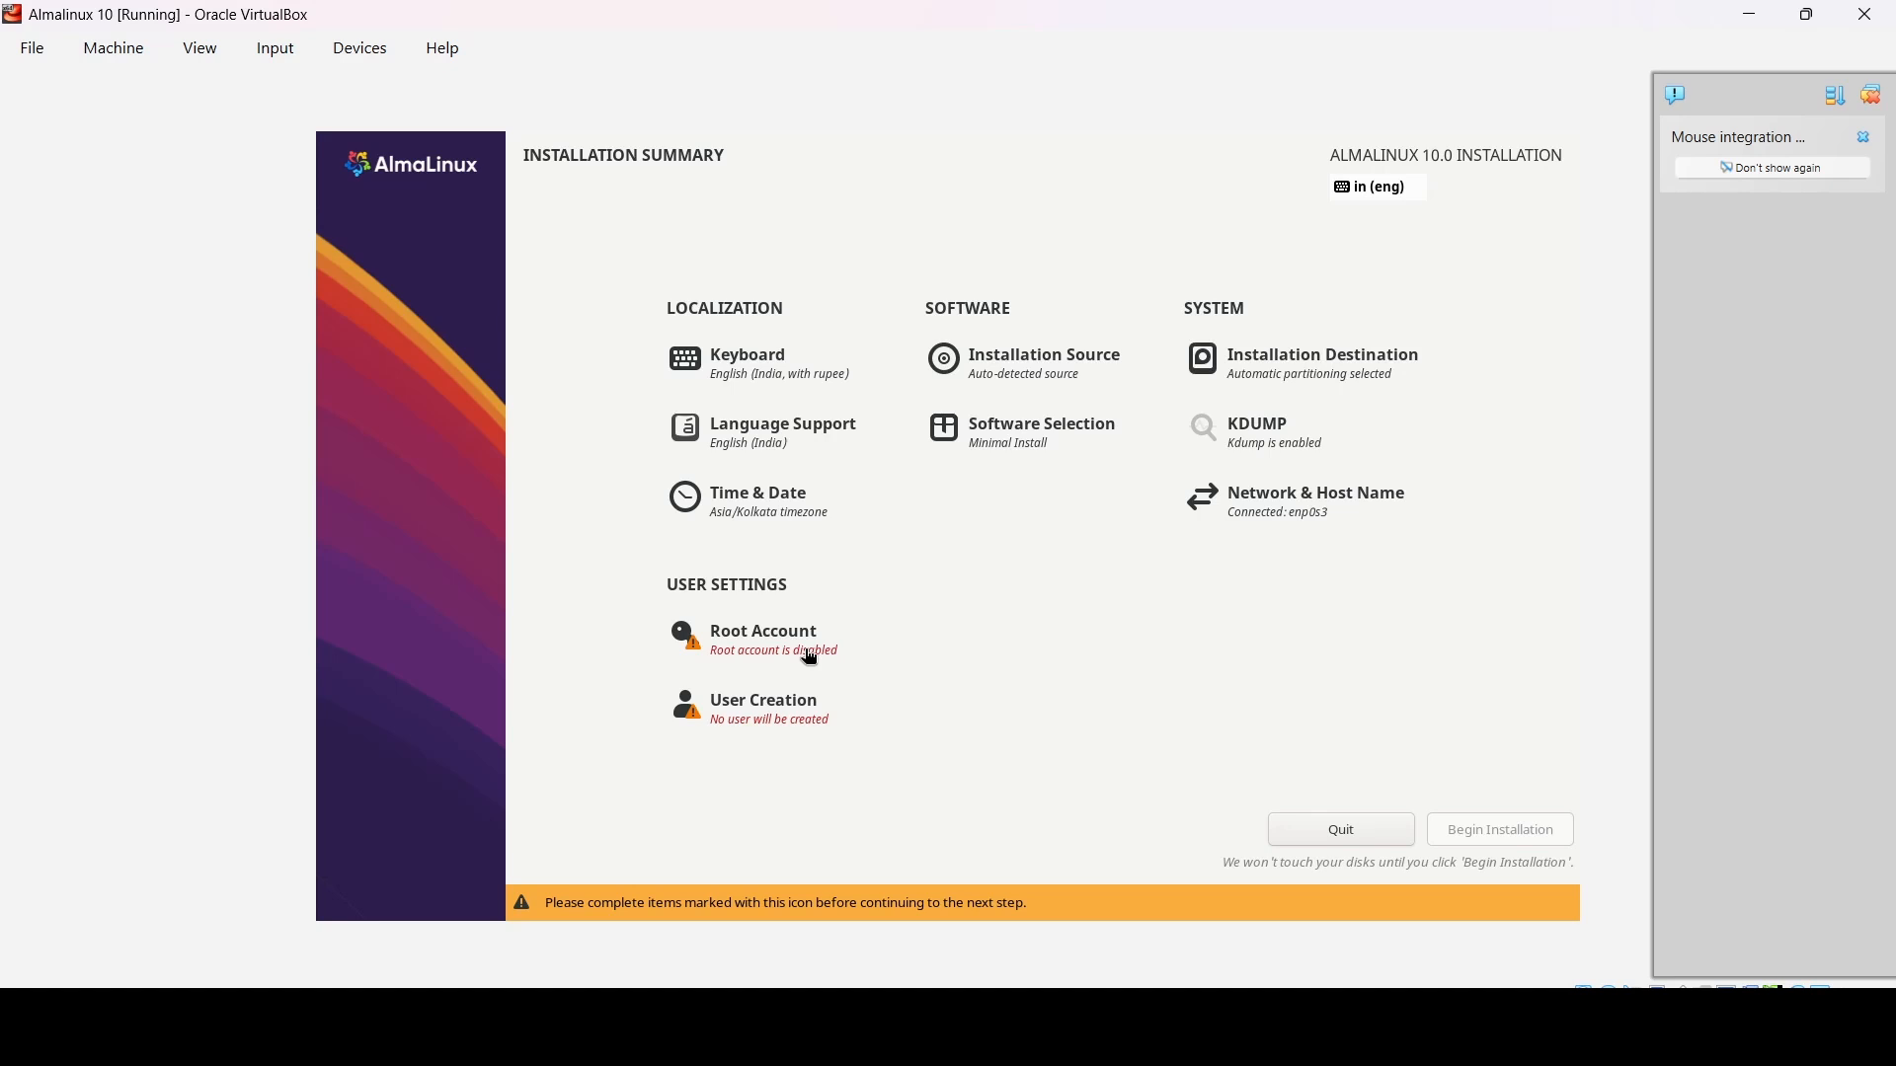
{"action": "left_click", "coordinate": [809, 657]}
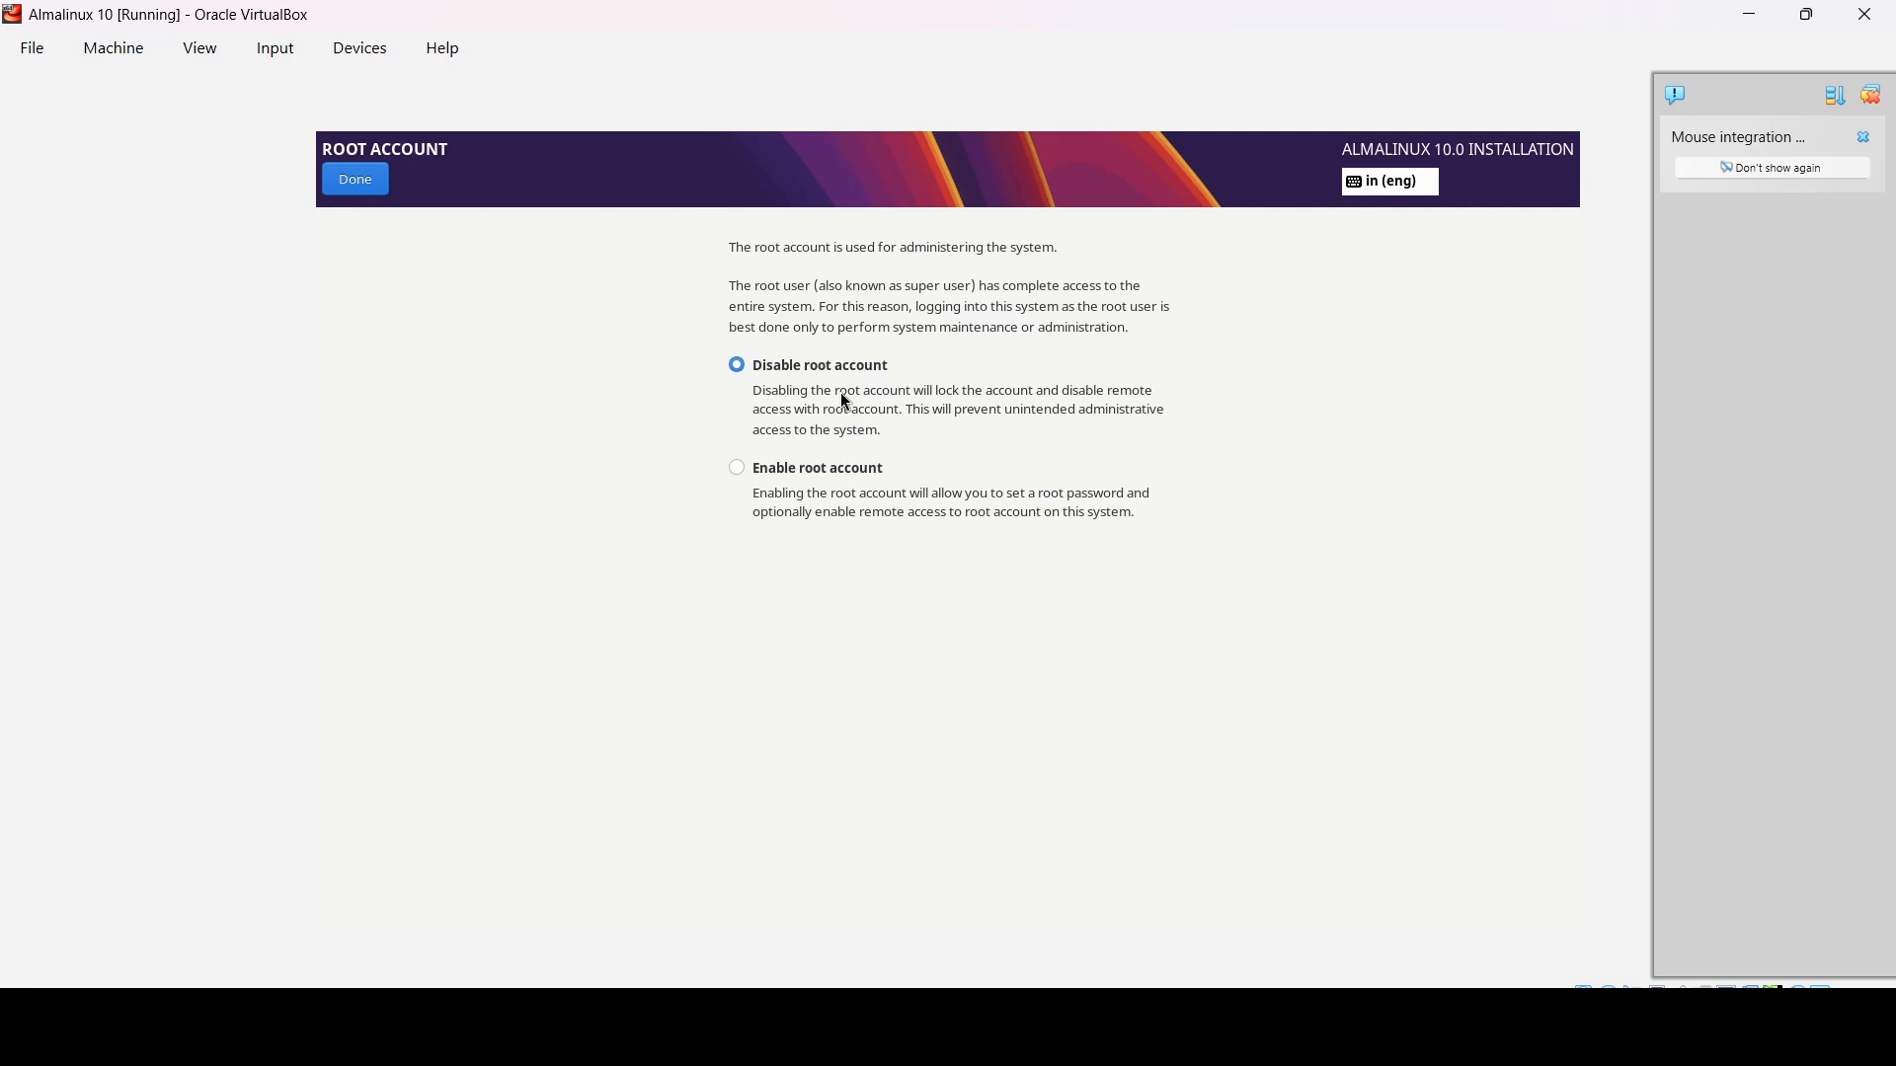
{"action": "left_click", "coordinate": [353, 182]}
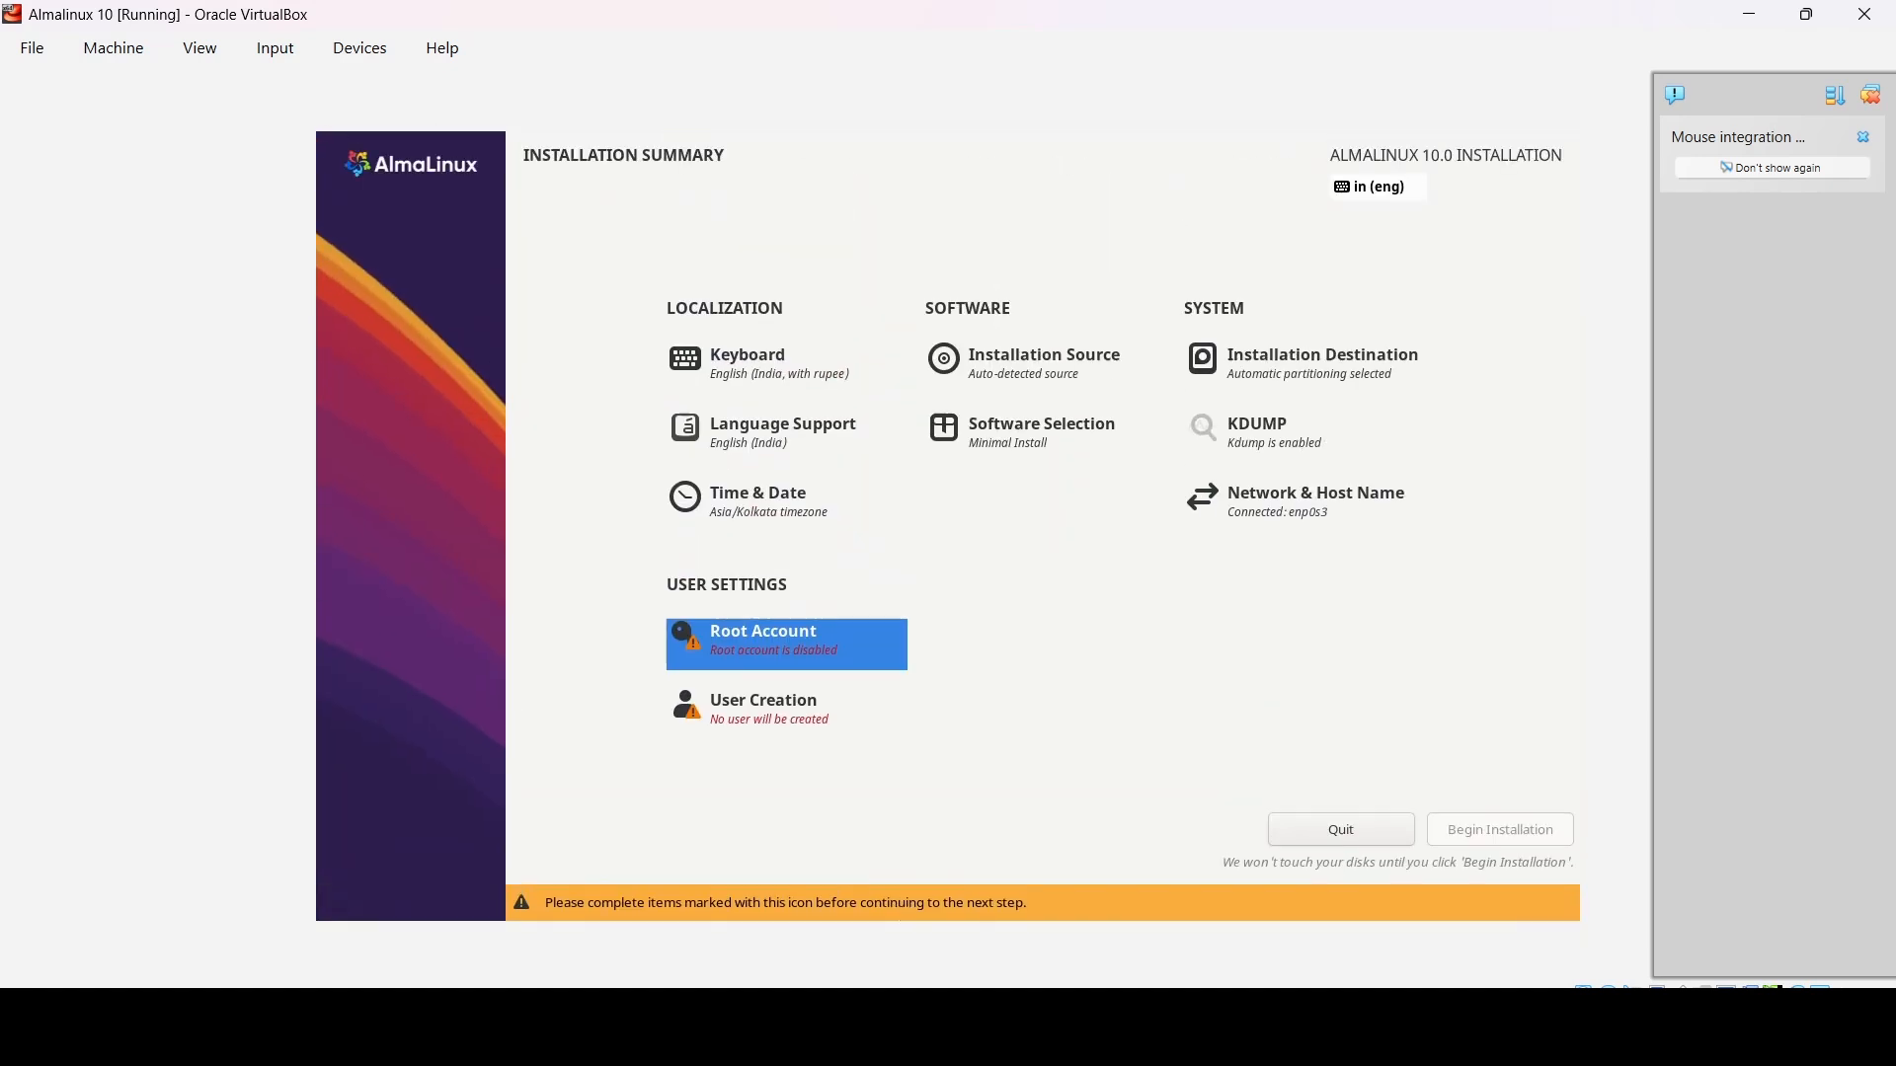
- Start a new user with full name AlmaLinux and user name almalinux1
{"action": "left_click", "coordinate": [796, 707]}
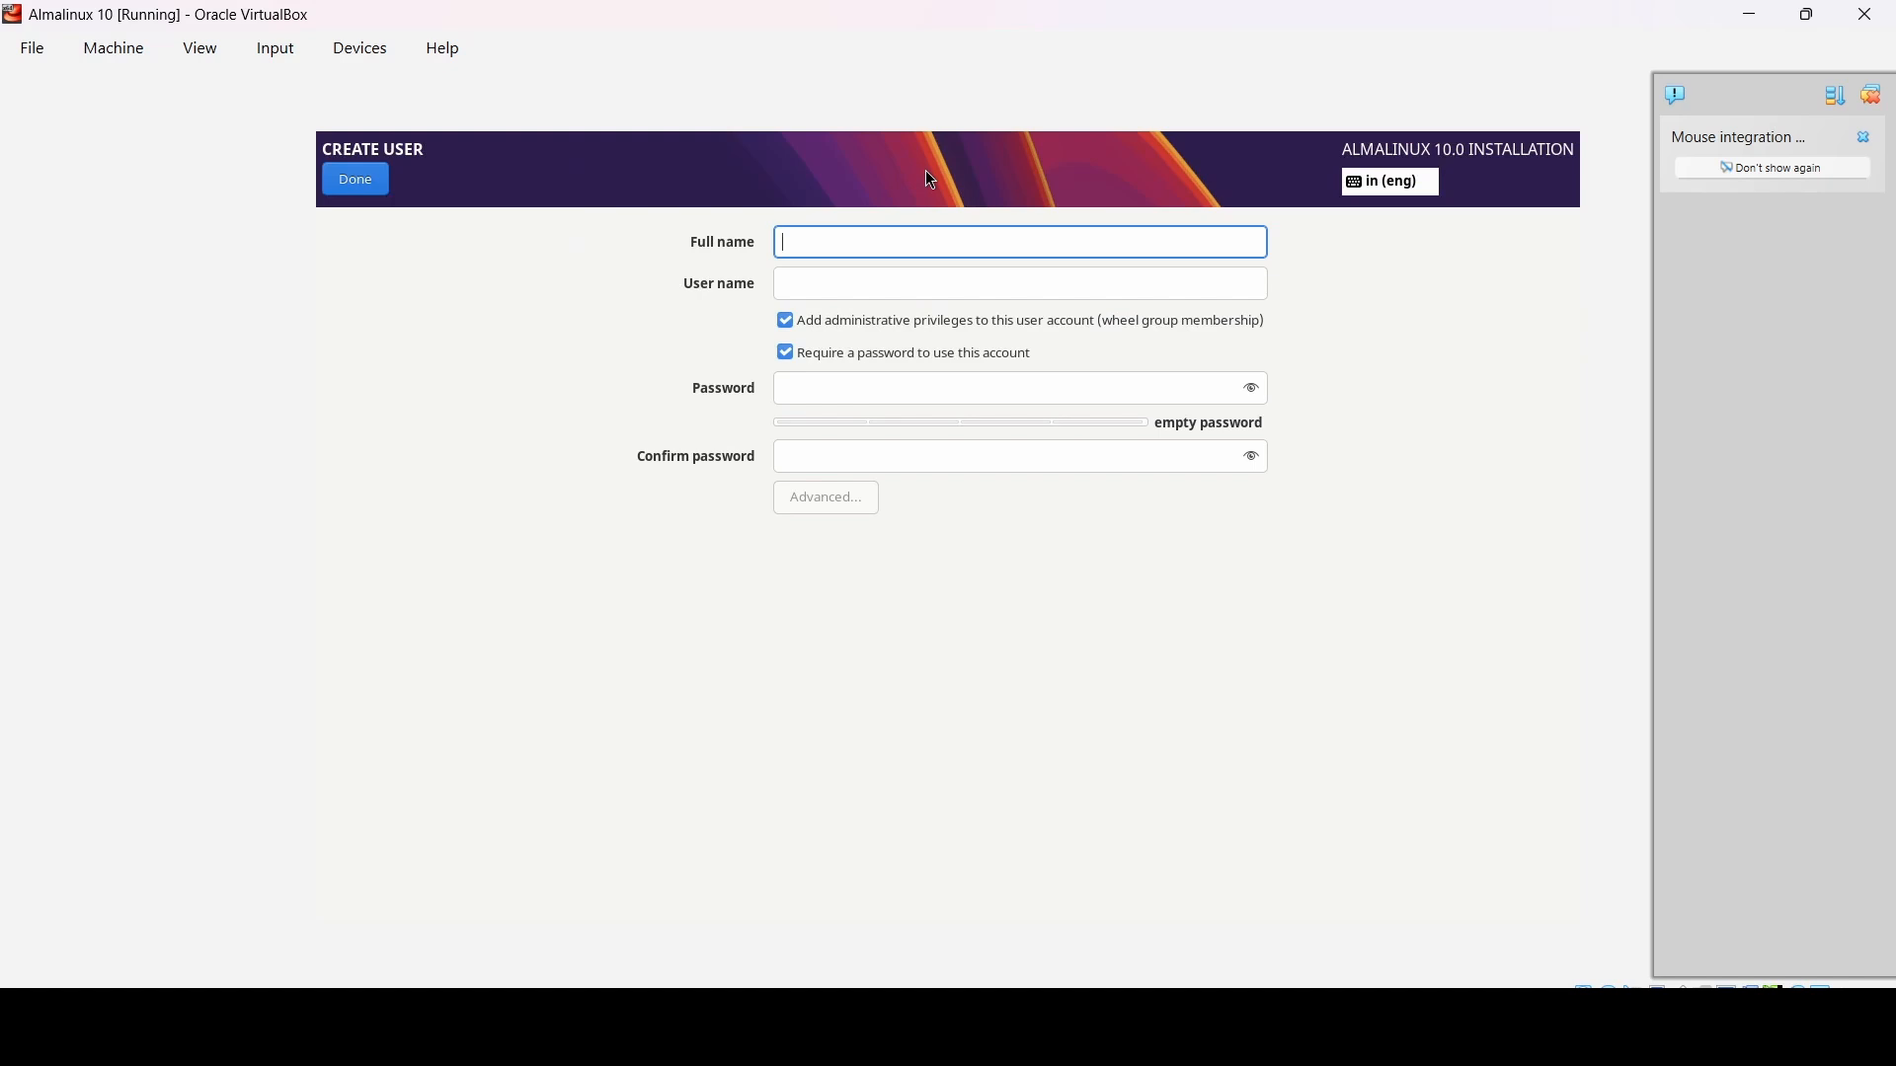
{"action": "type", "text": "AlmaL"}
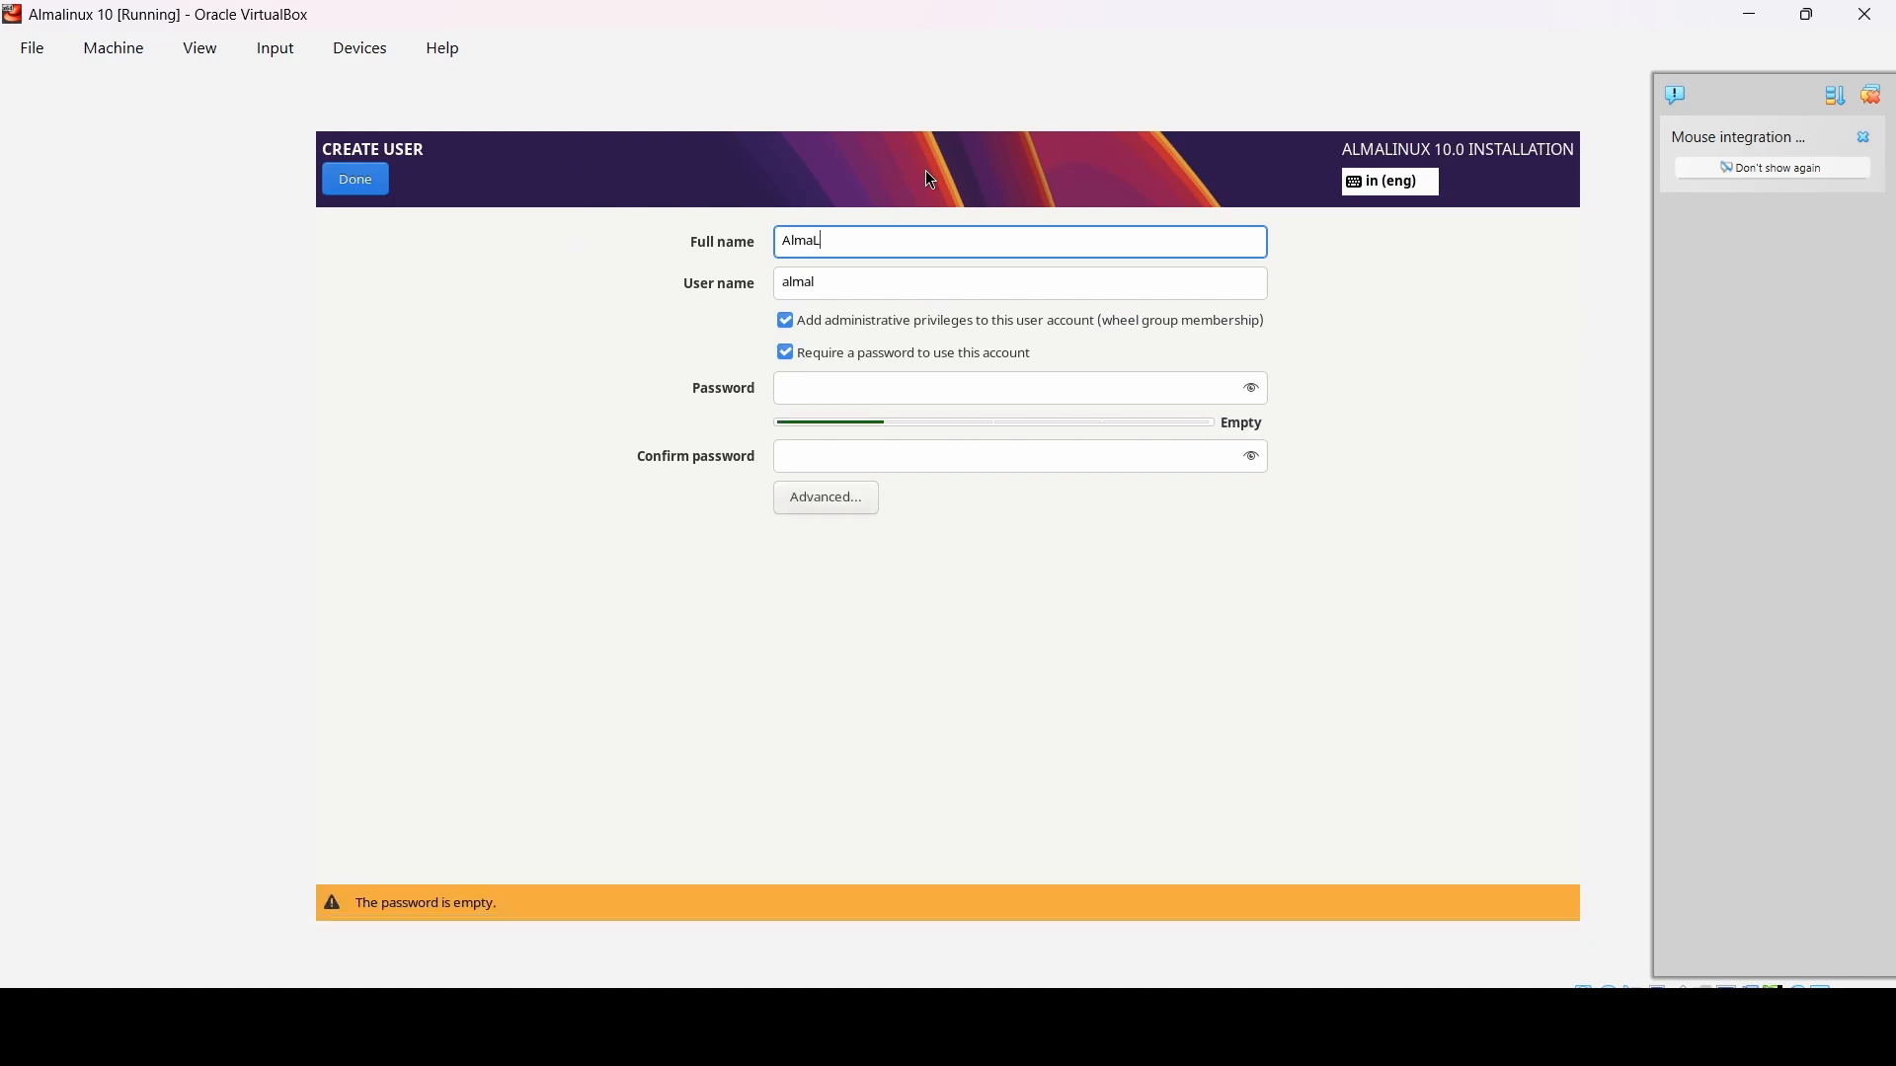
{"action": "type", "text": "inux"}
{"action": "key", "text": "Tab"}
{"action": "type", "text": "alm"}
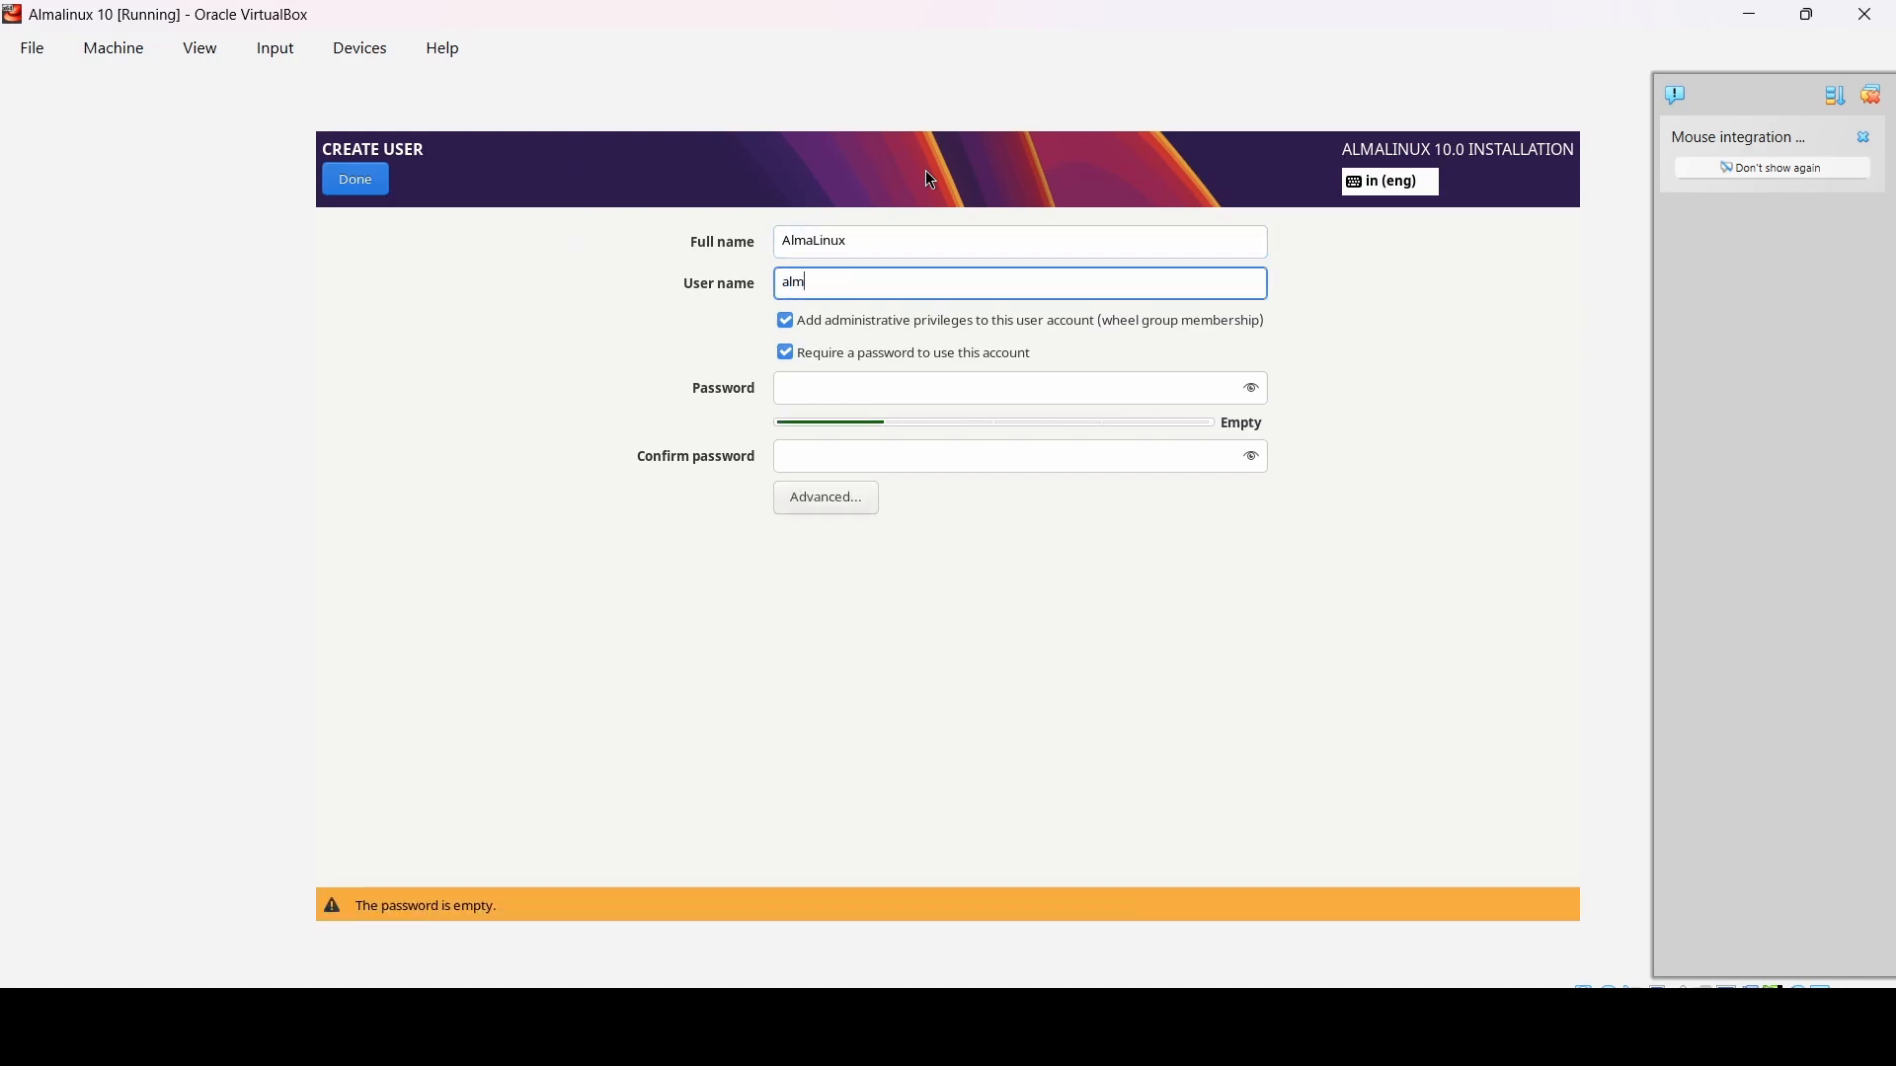
{"action": "type", "text": "alinux1"}
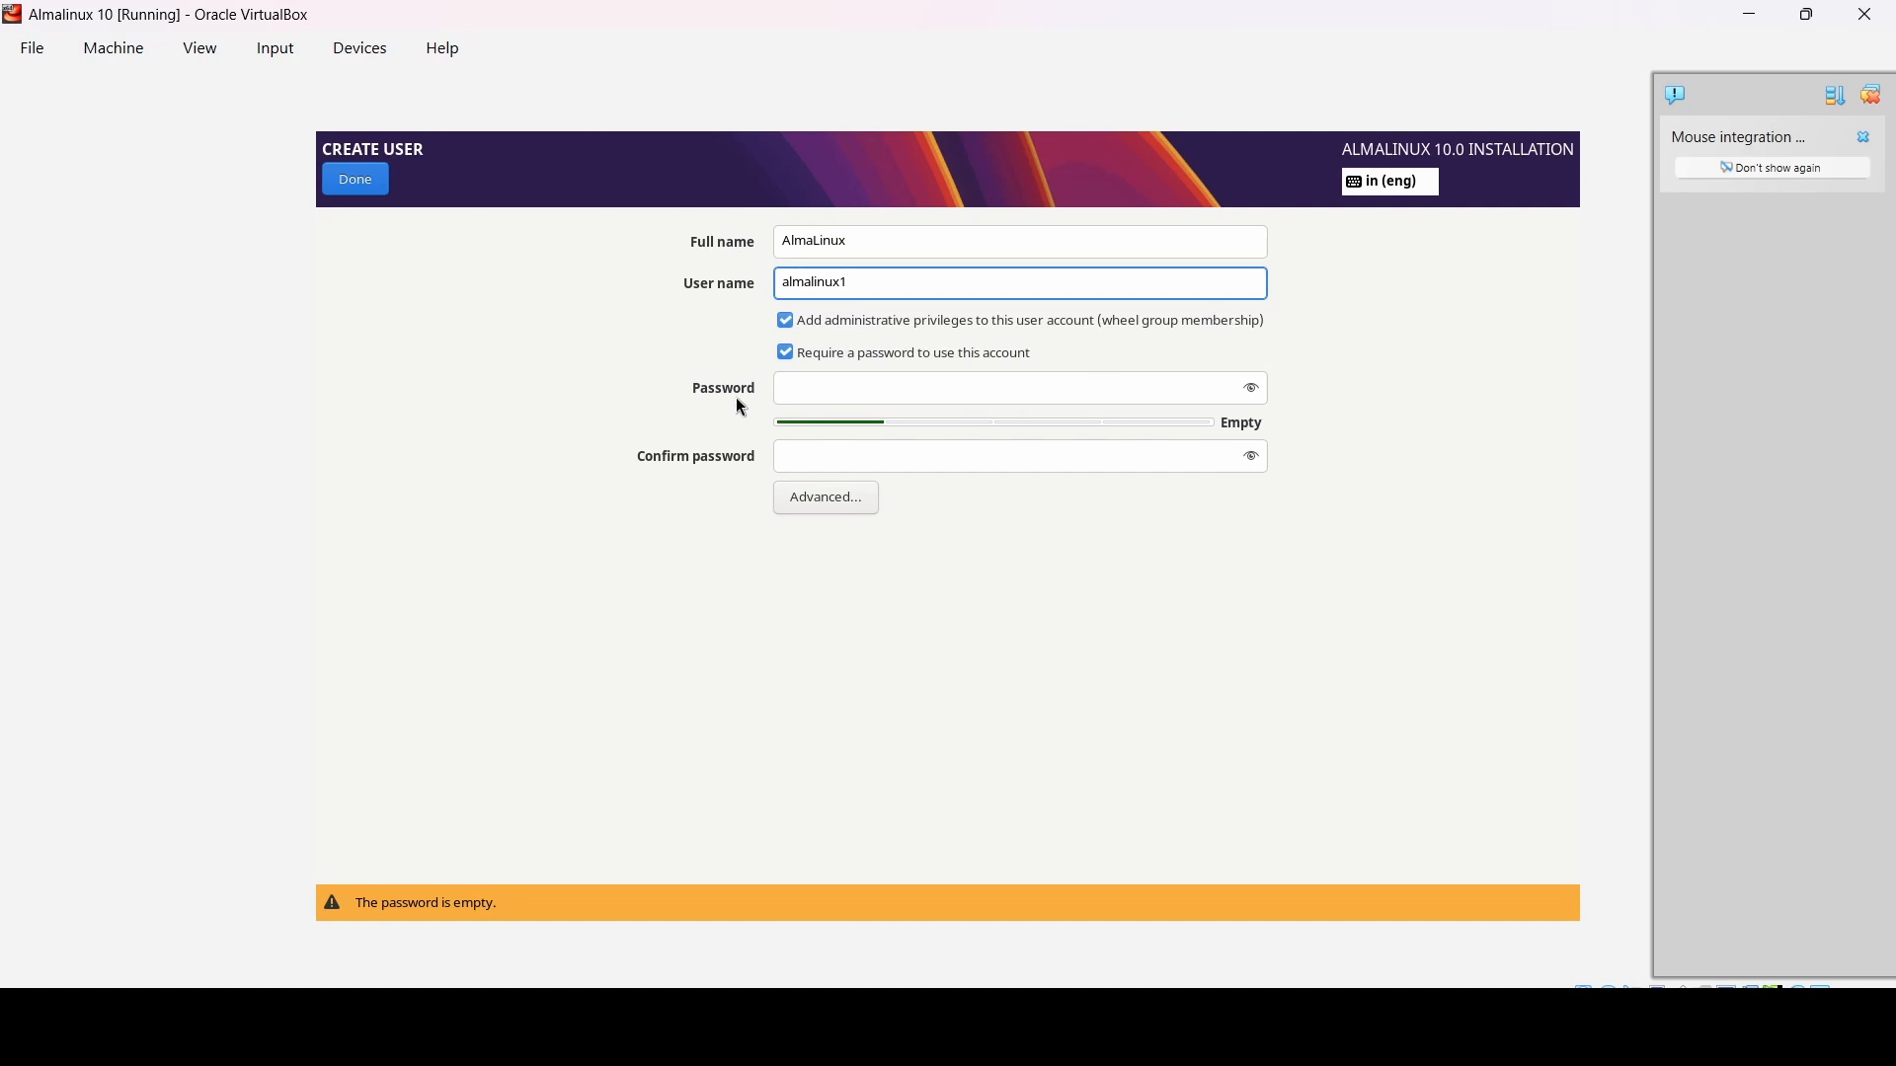
- Set and confirm a strong password for the user, then save it
{"action": "left_click", "coordinate": [798, 387]}
{"action": "type", "text": "123456"}
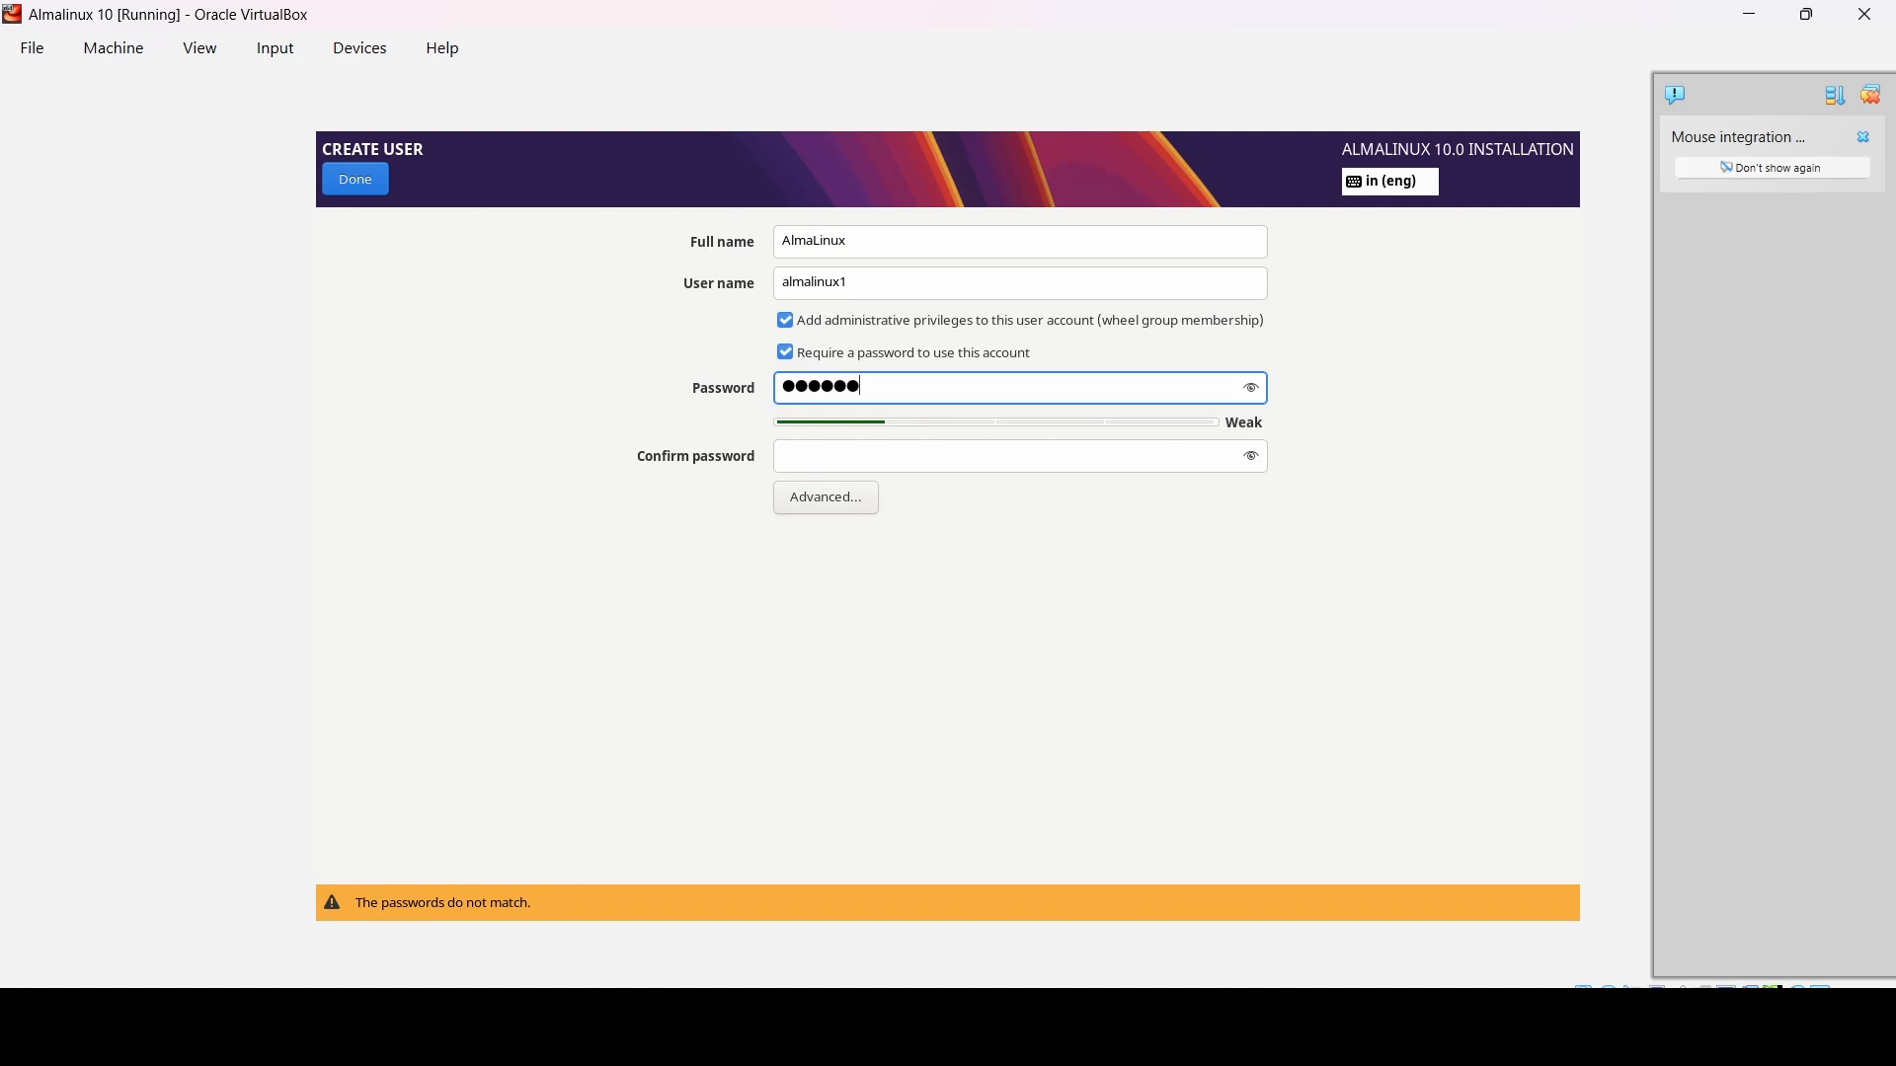
{"action": "key", "text": "ctrl+a"}
{"action": "type", "text": "●●●●●●●●●●"}
{"action": "key", "text": "Tab"}
{"action": "type", "text": "●●●●●●●●●●●"}
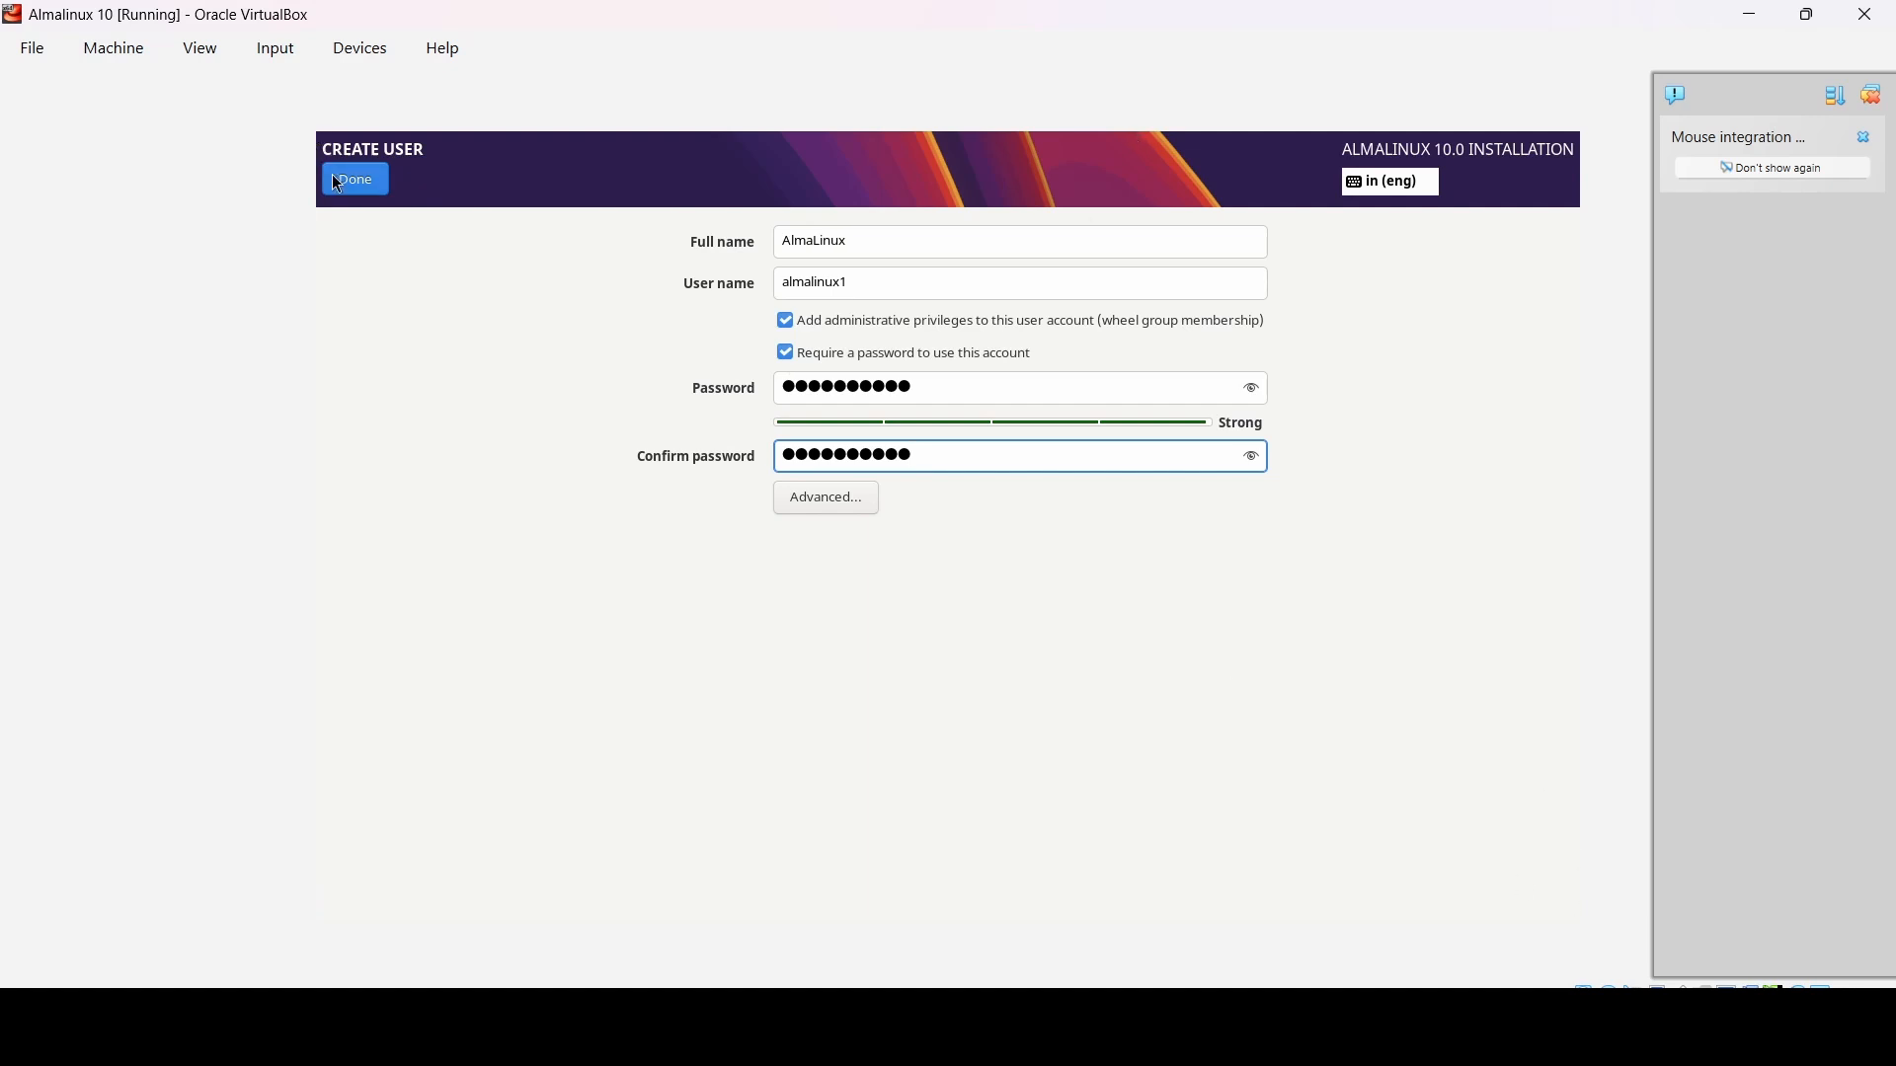
{"action": "left_click", "coordinate": [337, 175]}
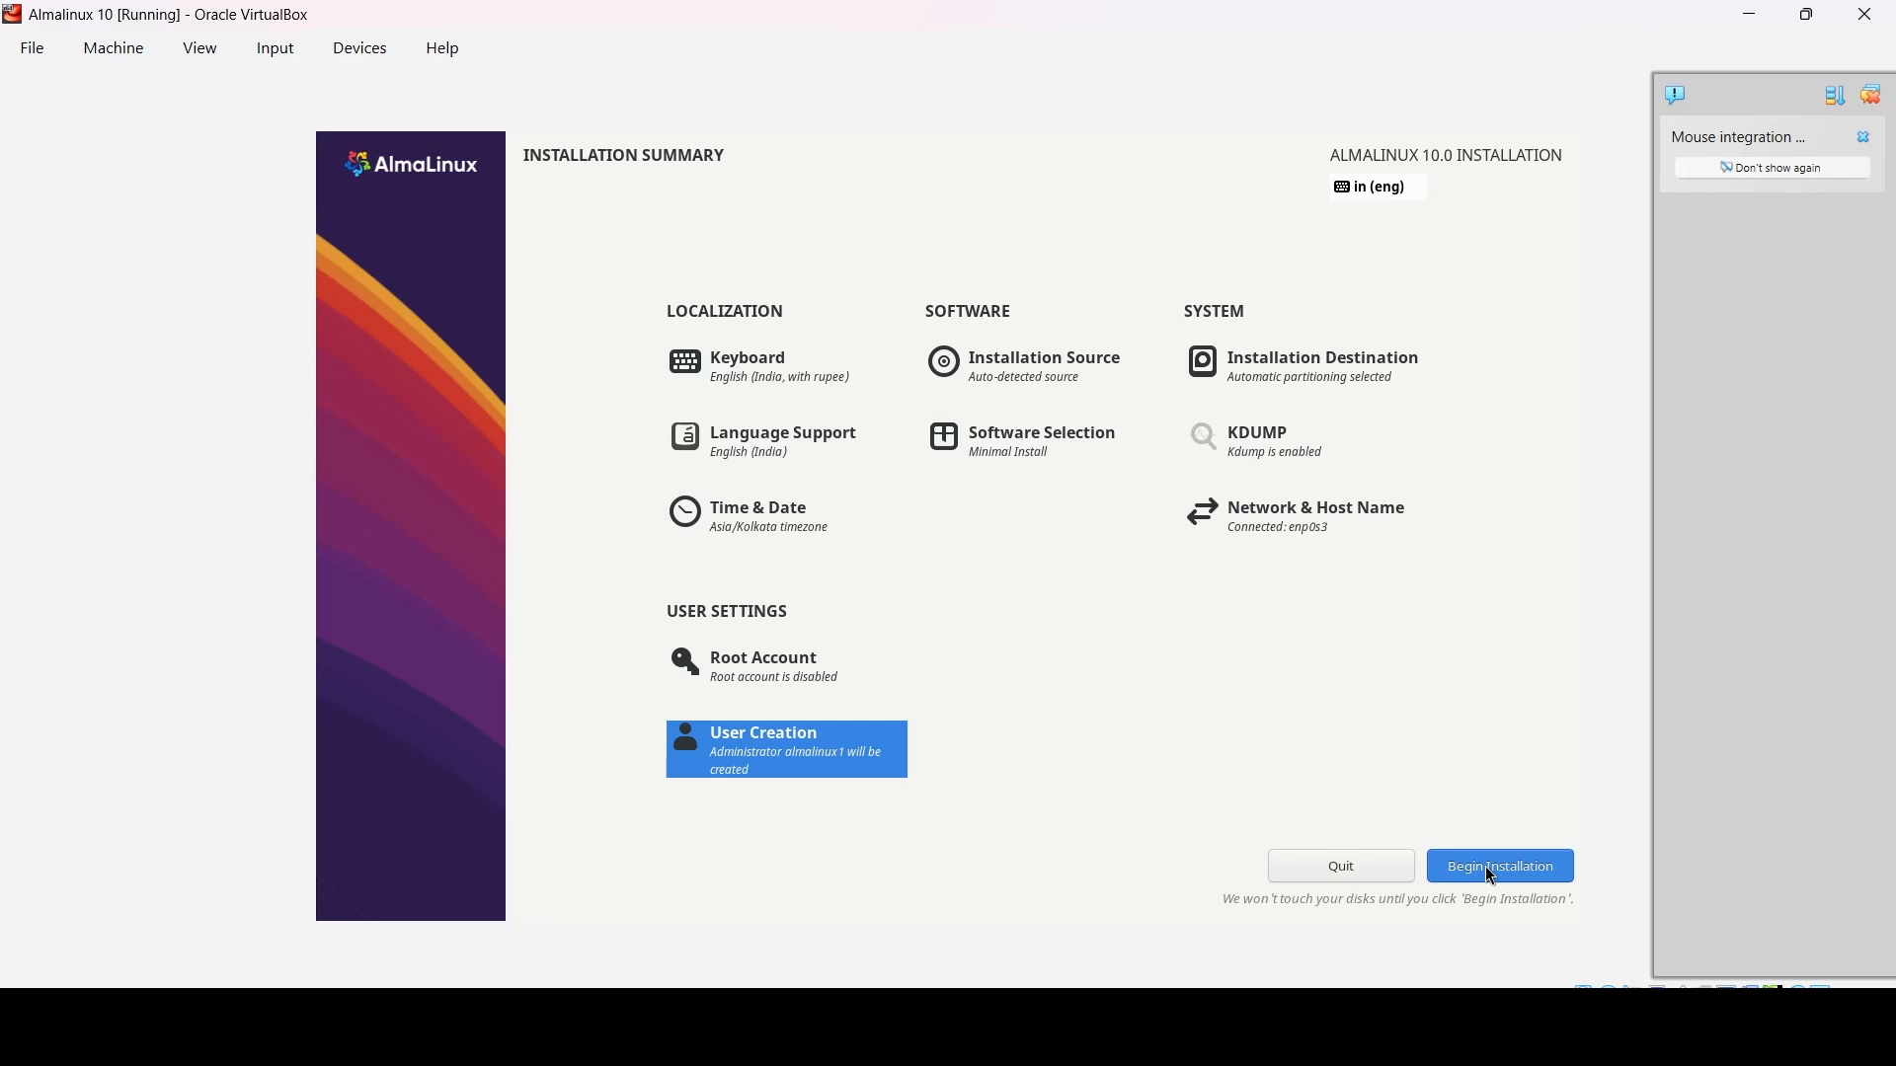
- Begin the AlmaLinux installation and reboot into the installed system once complete
{"action": "left_click", "coordinate": [1493, 869]}
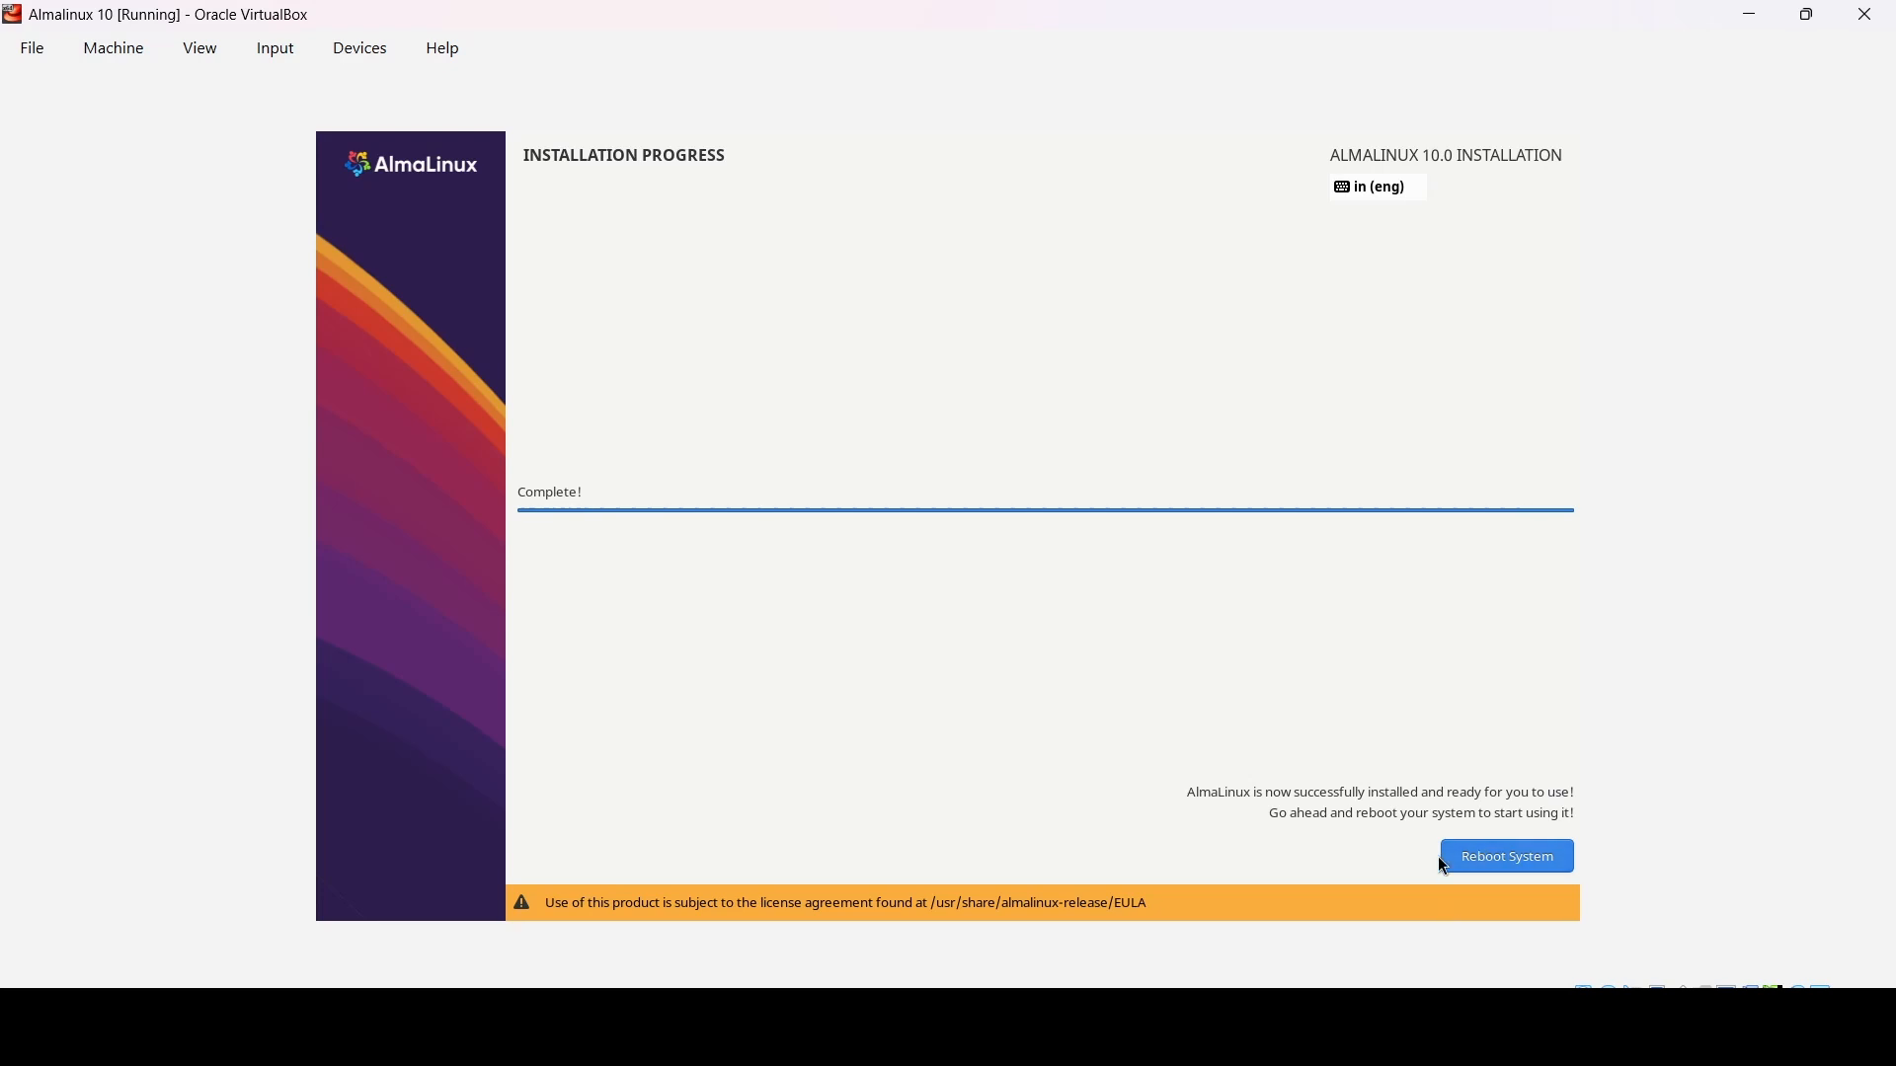
{"action": "left_click", "coordinate": [1508, 862]}
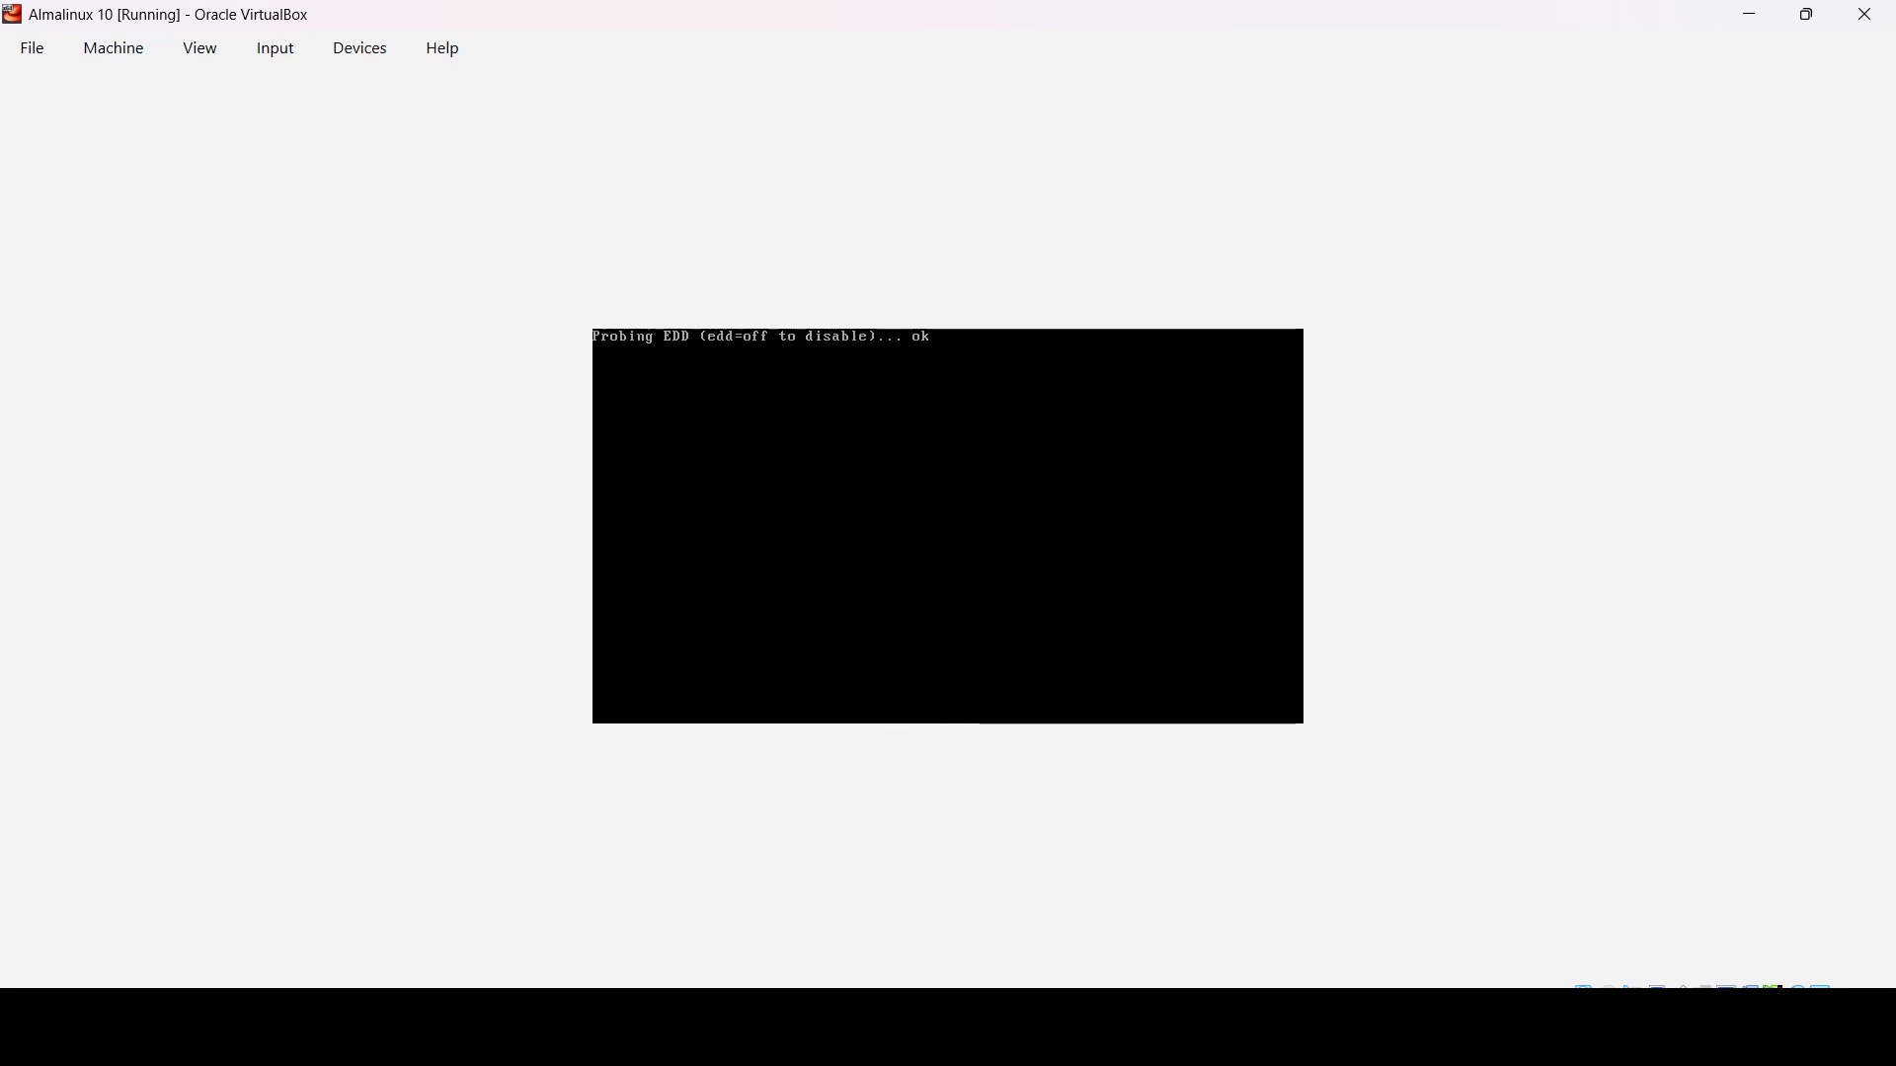
- Restore the VM window and switch it to Full-screen Mode from the View menu
{"action": "double_click", "coordinate": [1304, 21]}
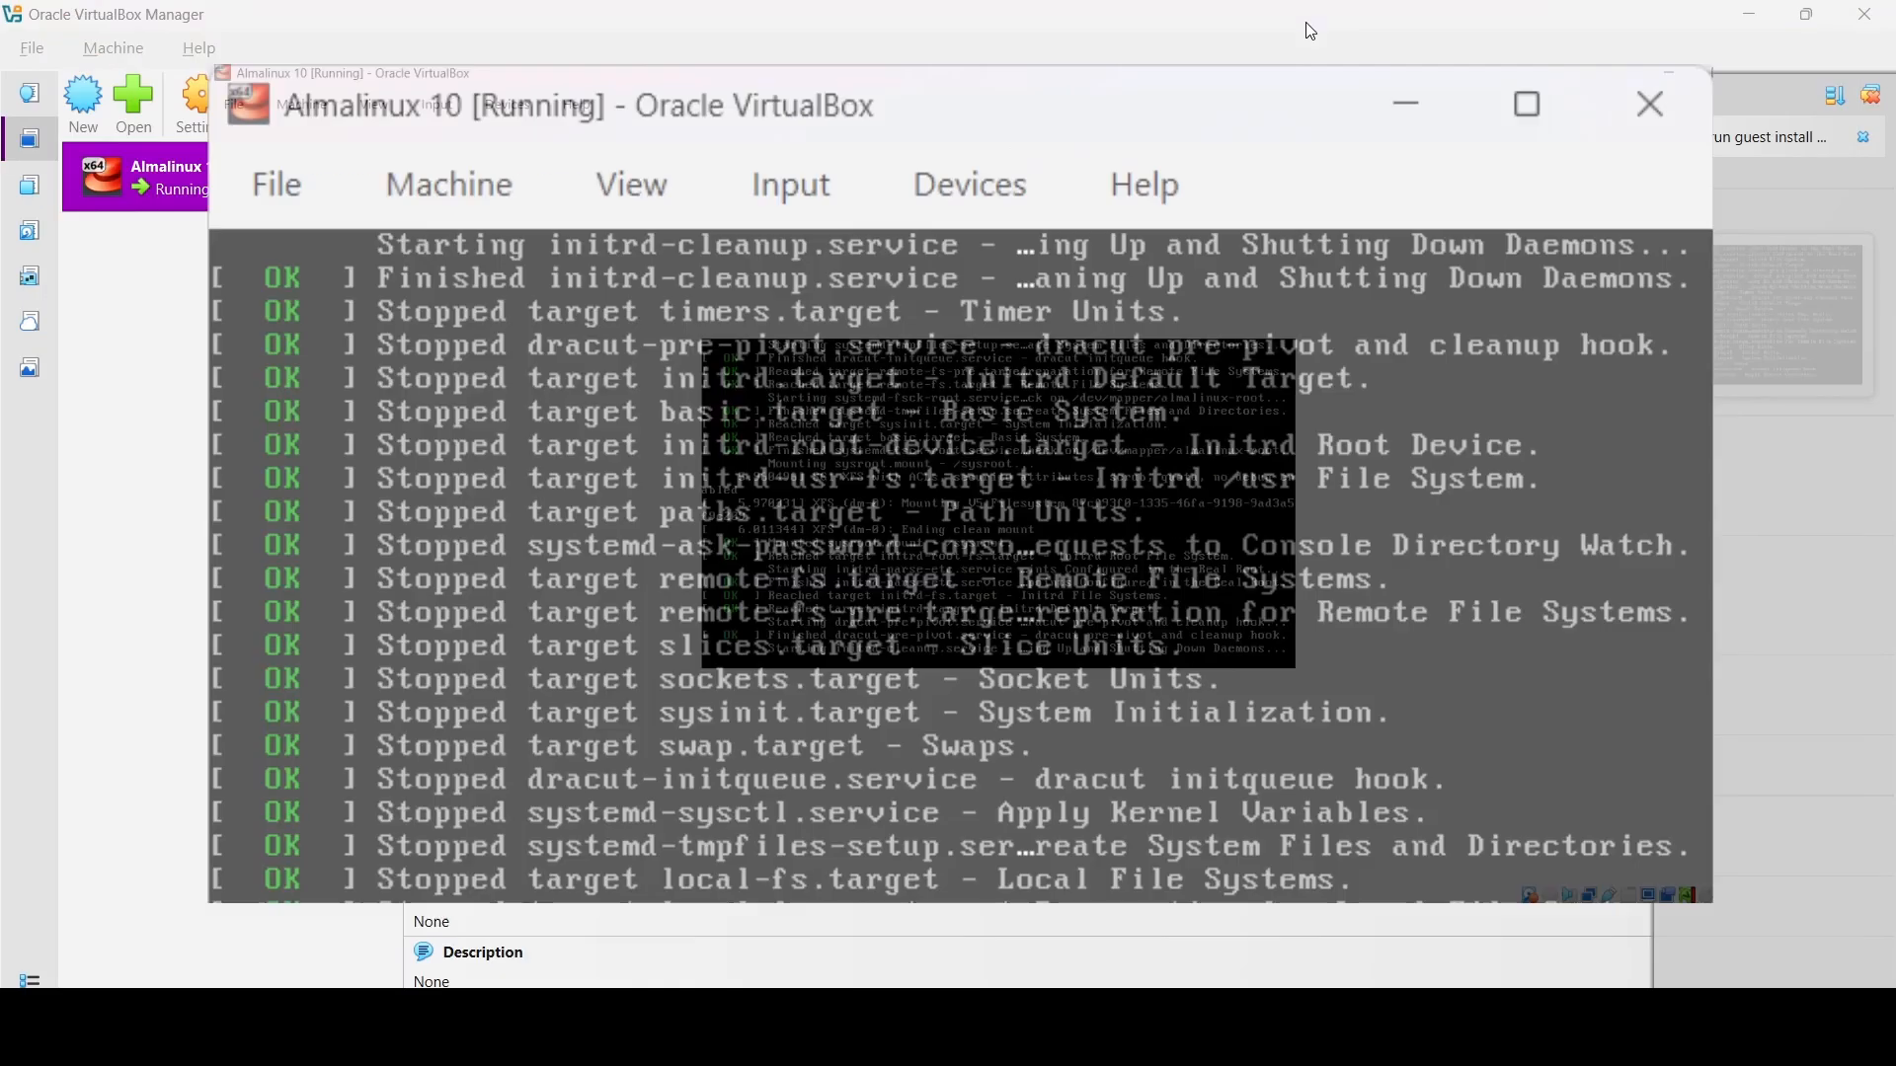
{"action": "left_click", "coordinate": [848, 256]}
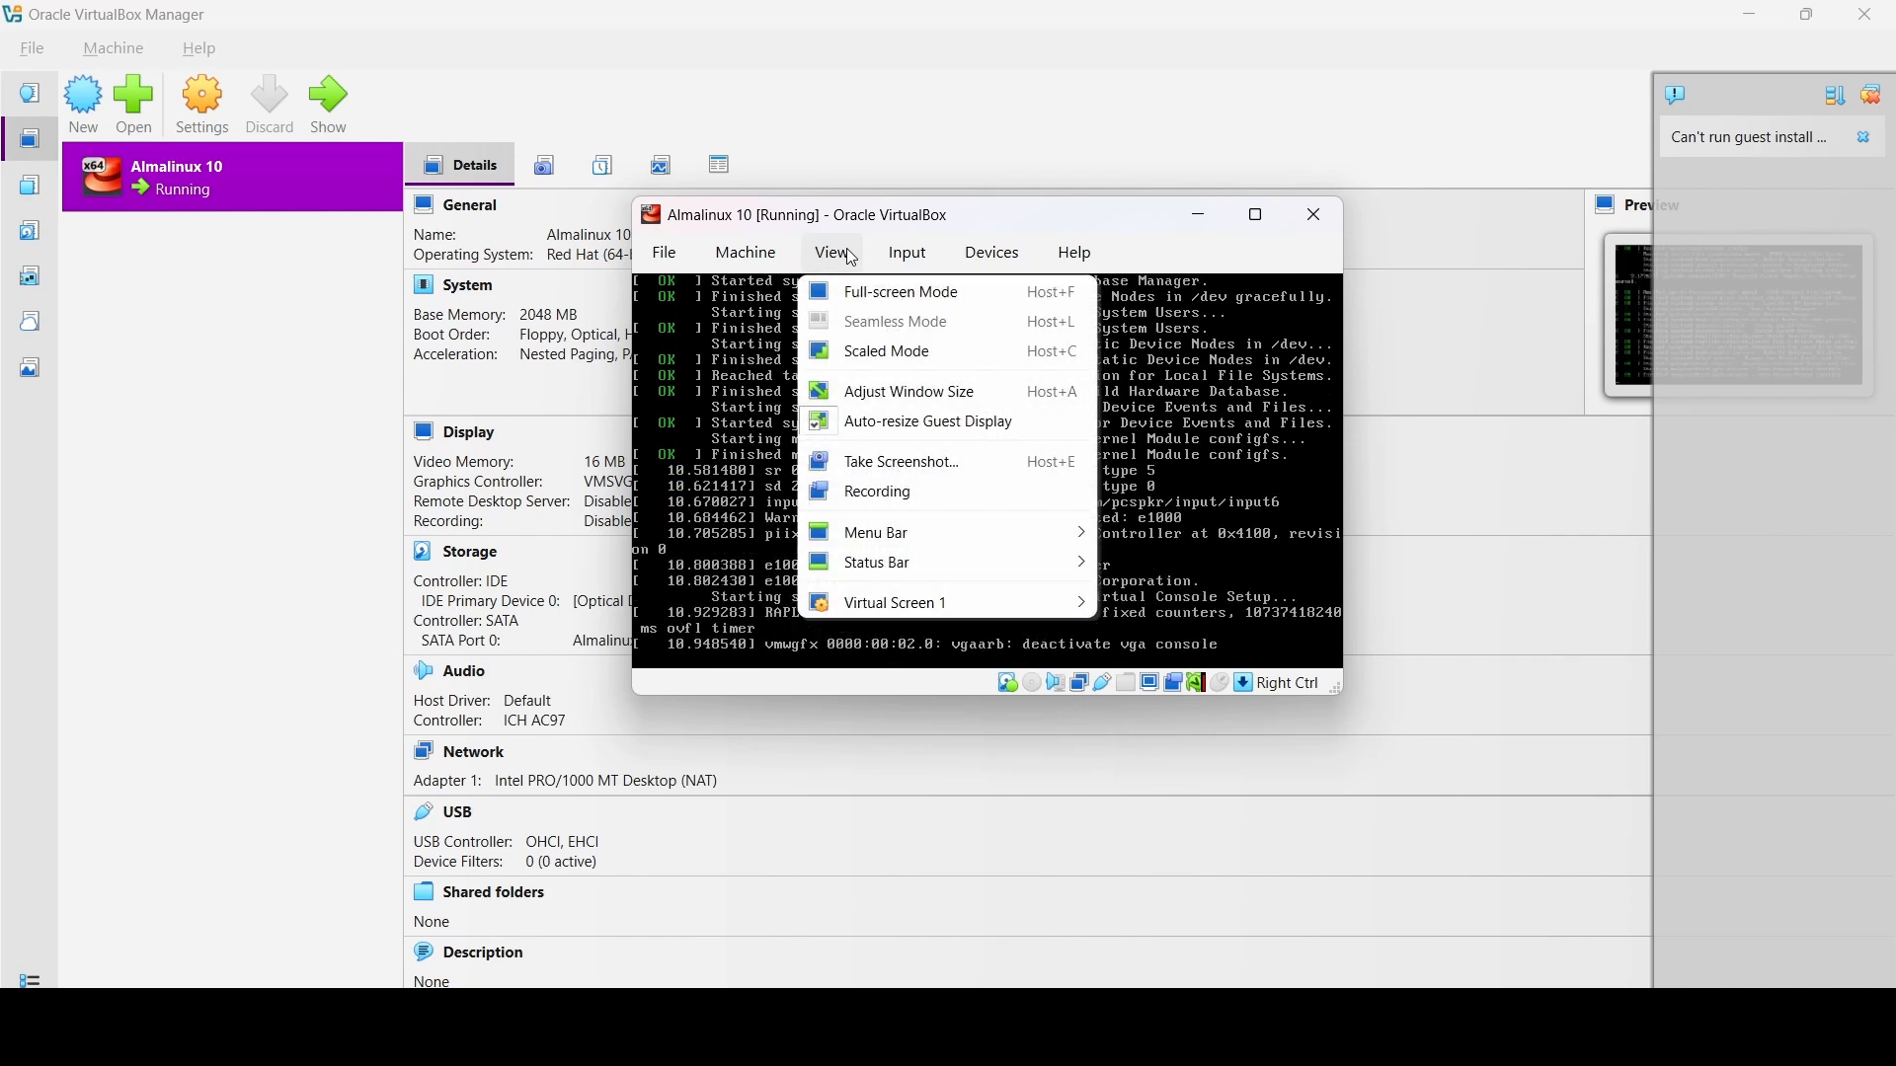
{"action": "left_click", "coordinate": [874, 293]}
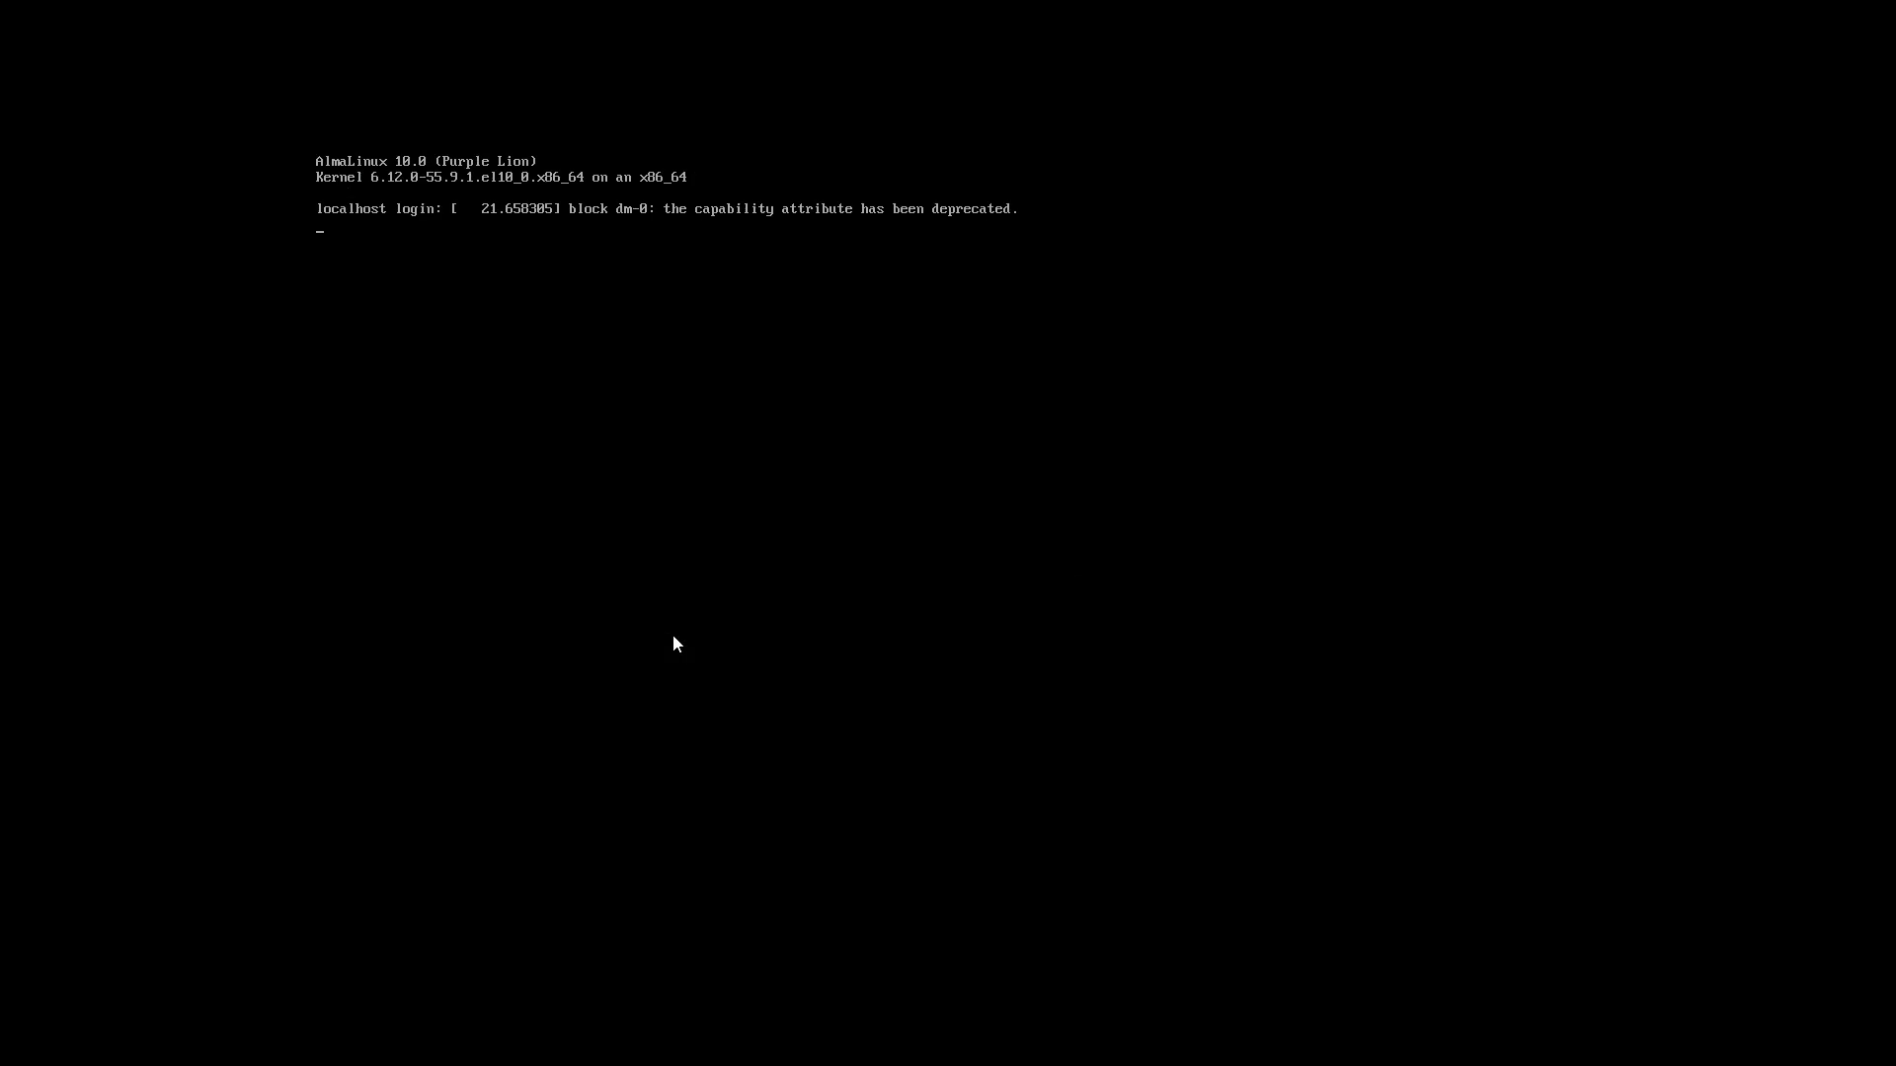
- Log in at the console as almalinux1 with the account password and run whoami
{"action": "key", "text": "Return"}
{"action": "key", "text": "Return"}
{"action": "type", "text": "almalinux1"}
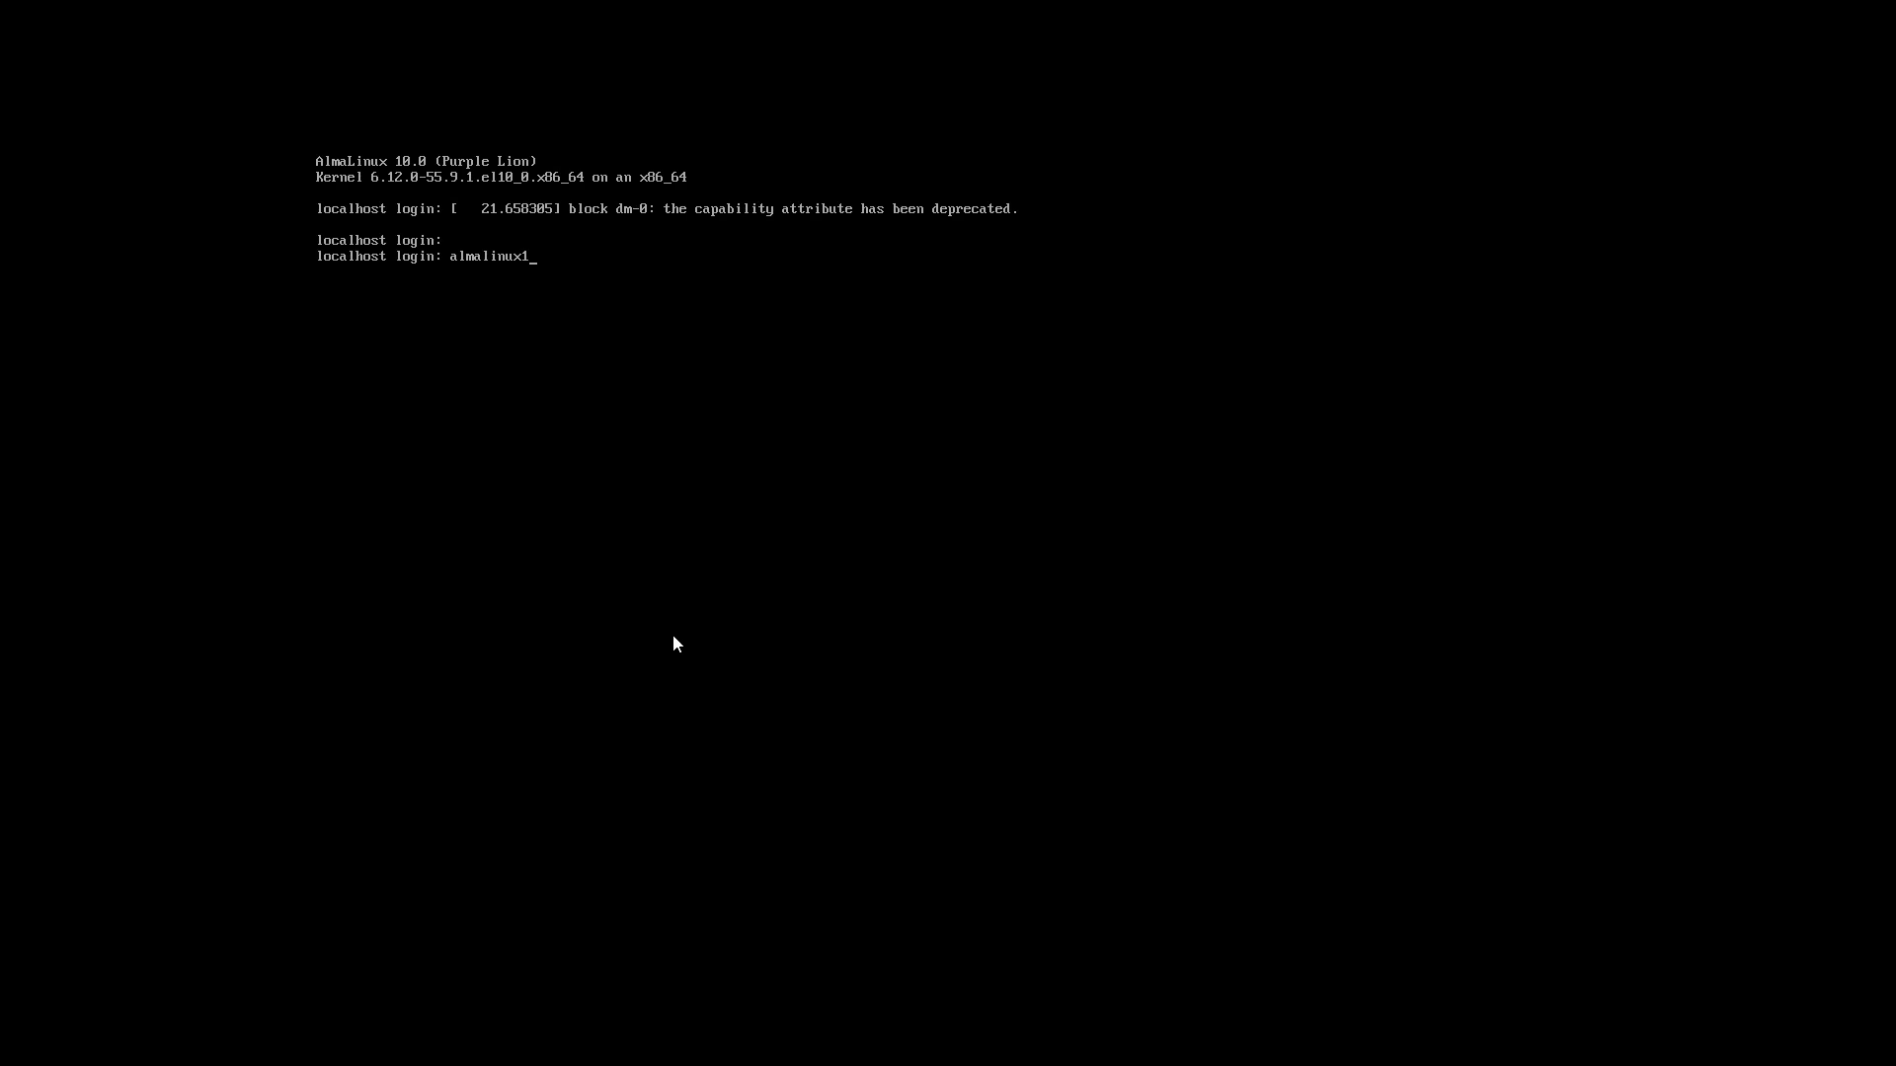
{"action": "key", "text": "Return"}
{"action": "key", "text": "Return"}
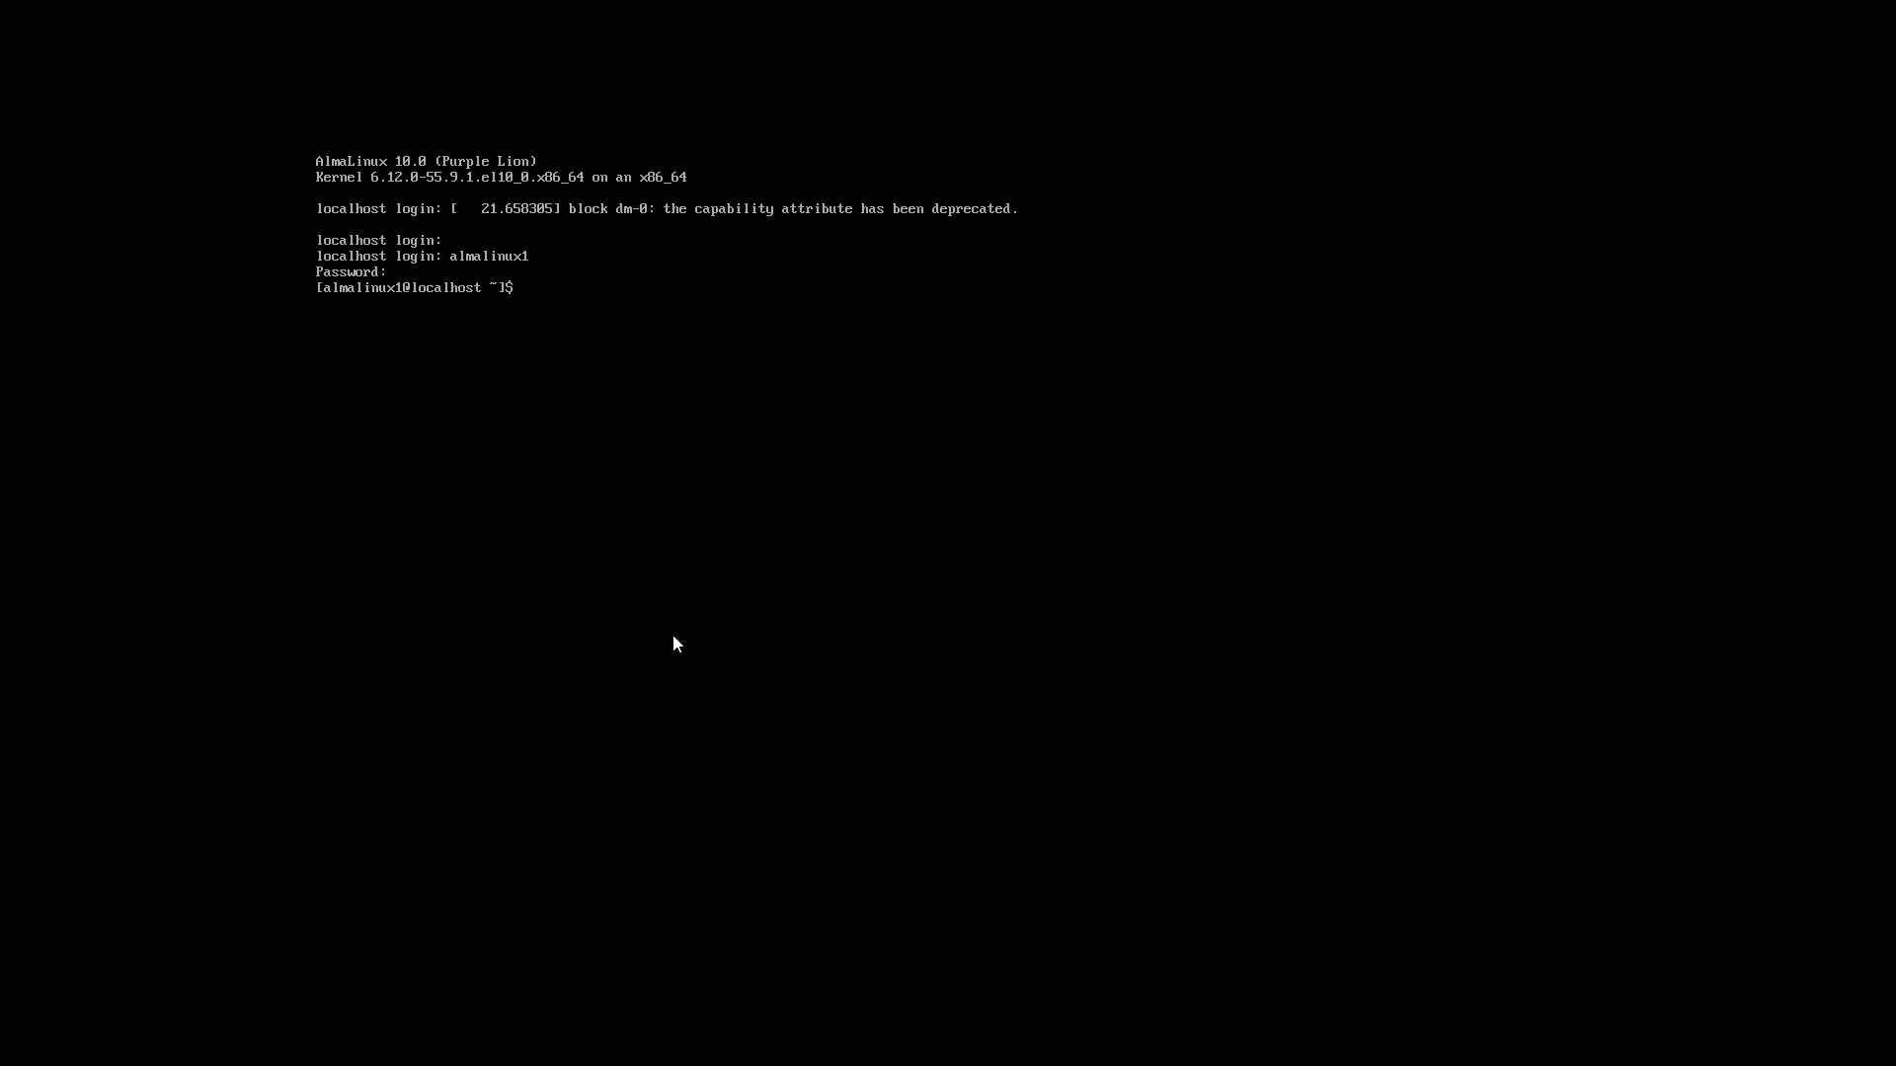
{"action": "type", "text": "whoami"}
{"action": "key", "text": "Return"}
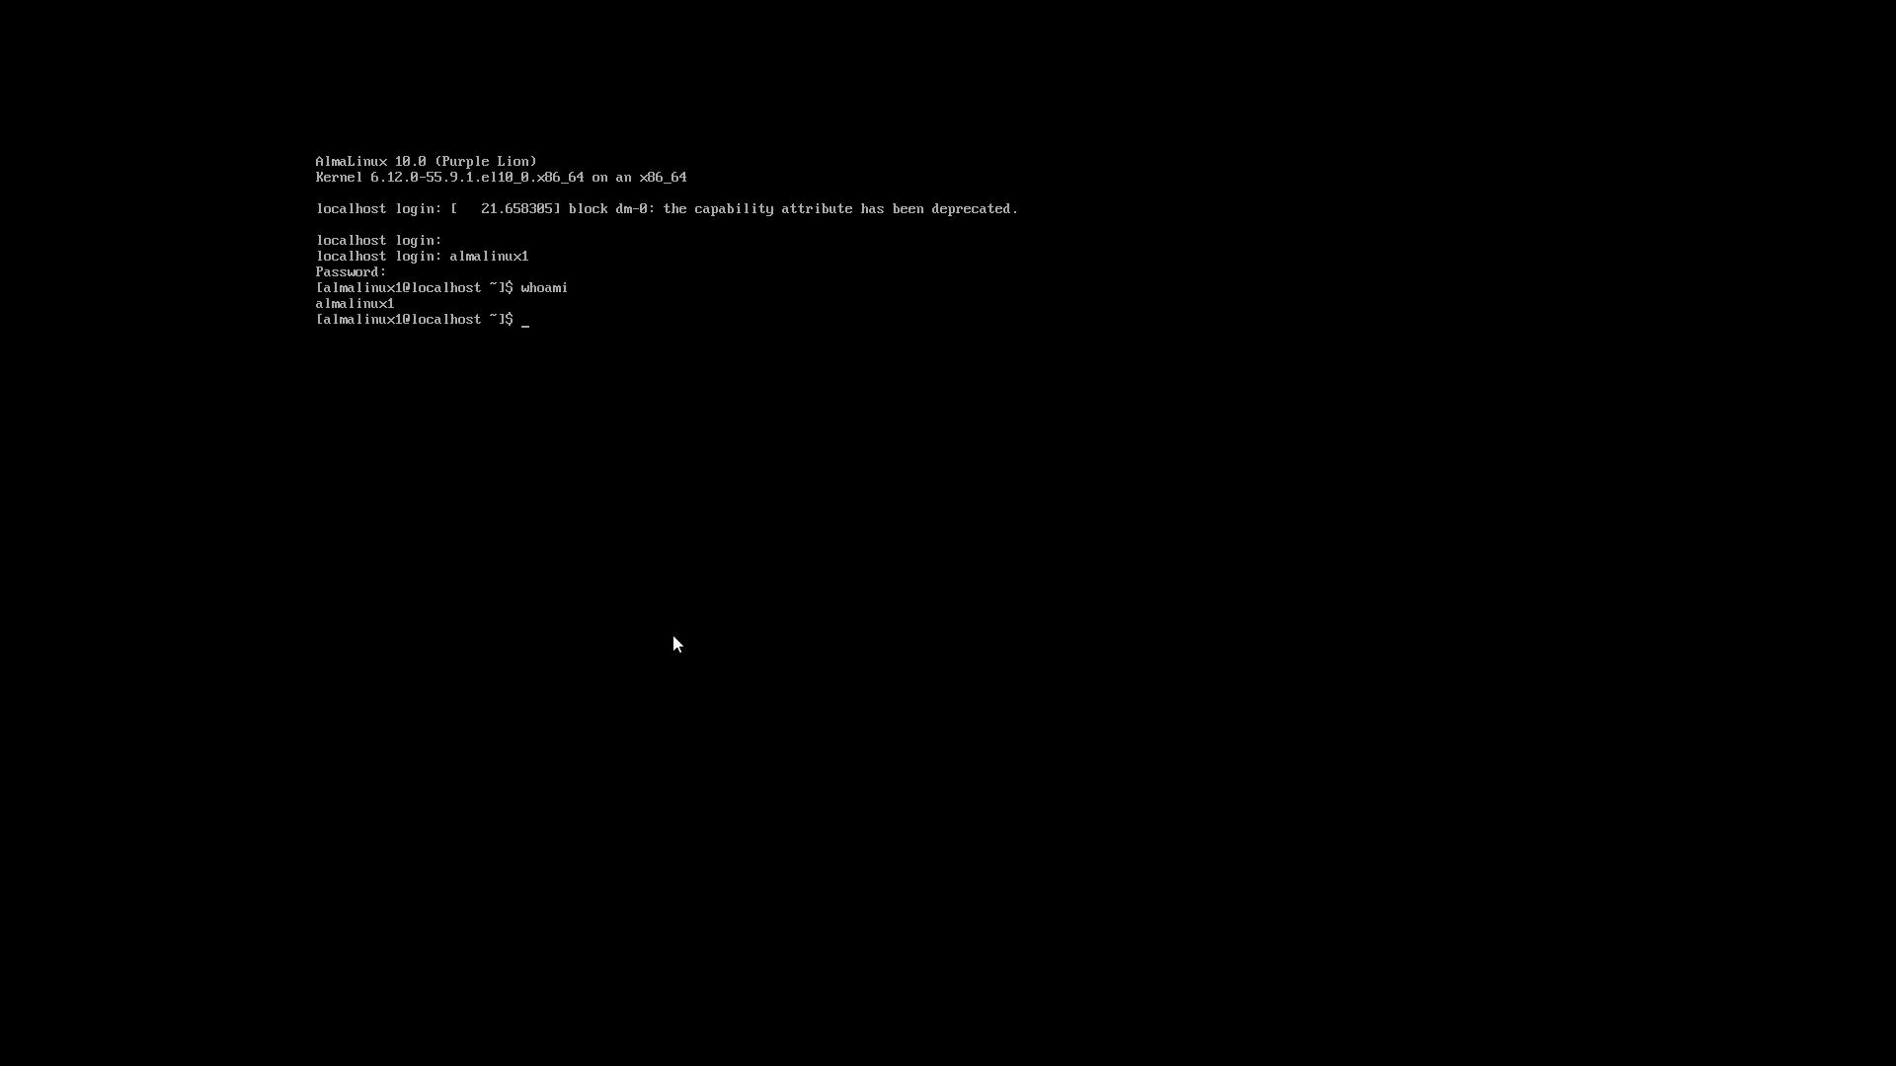
- Run hostname to confirm it returns localhost.localdomain
{"action": "type", "text": "hostm"}
{"action": "key", "text": "BackSpace"}
{"action": "key", "text": "BackSpace"}
{"action": "type", "text": "name"}
{"action": "key", "text": "Return"}
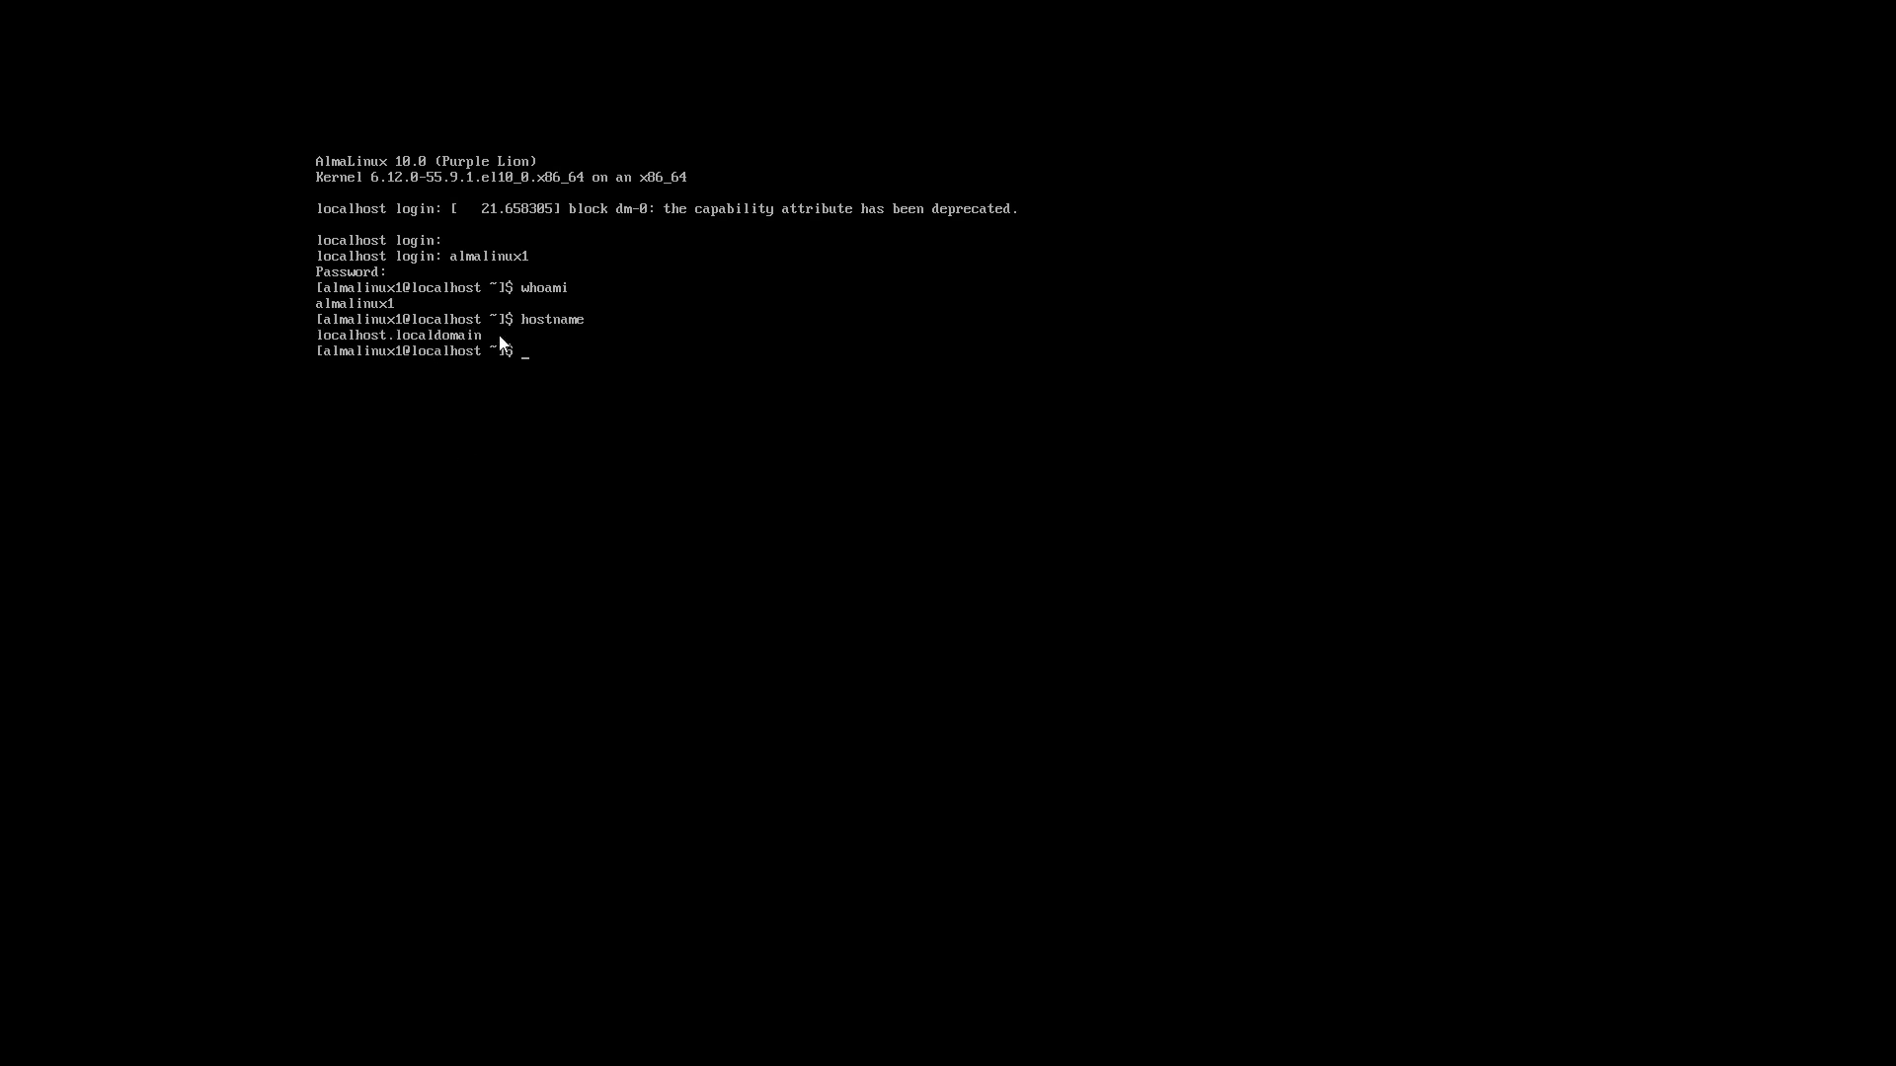